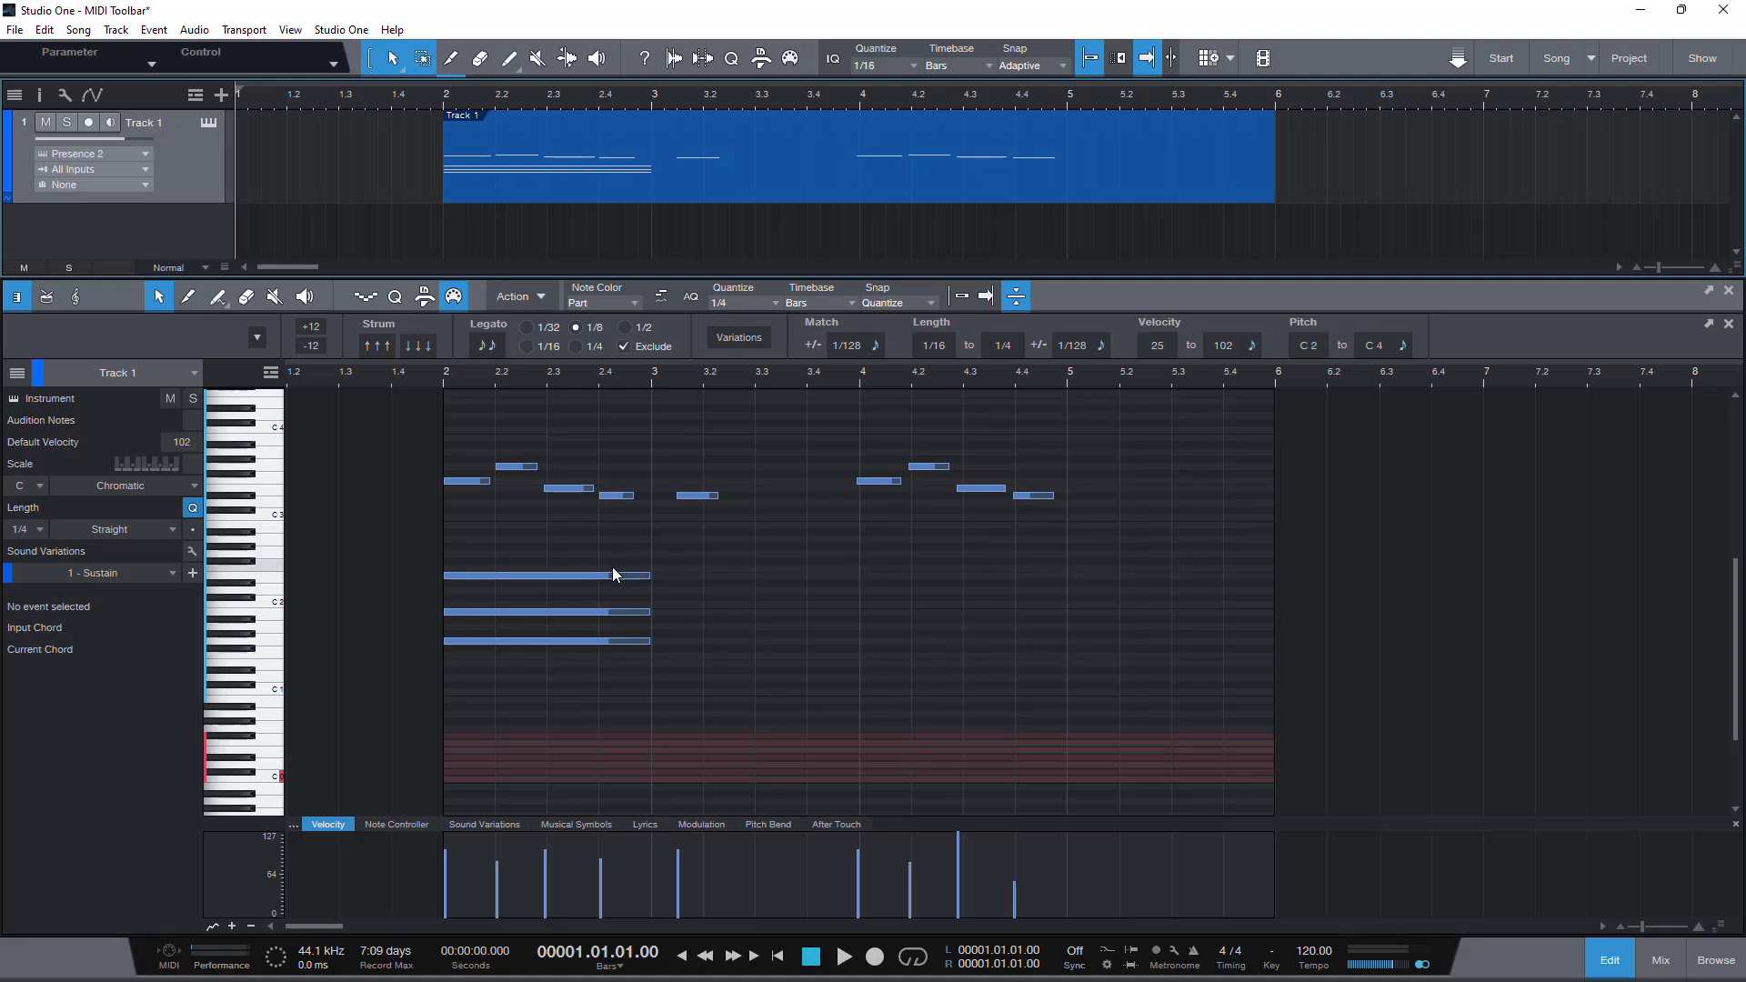
pyautogui.click(259, 340)
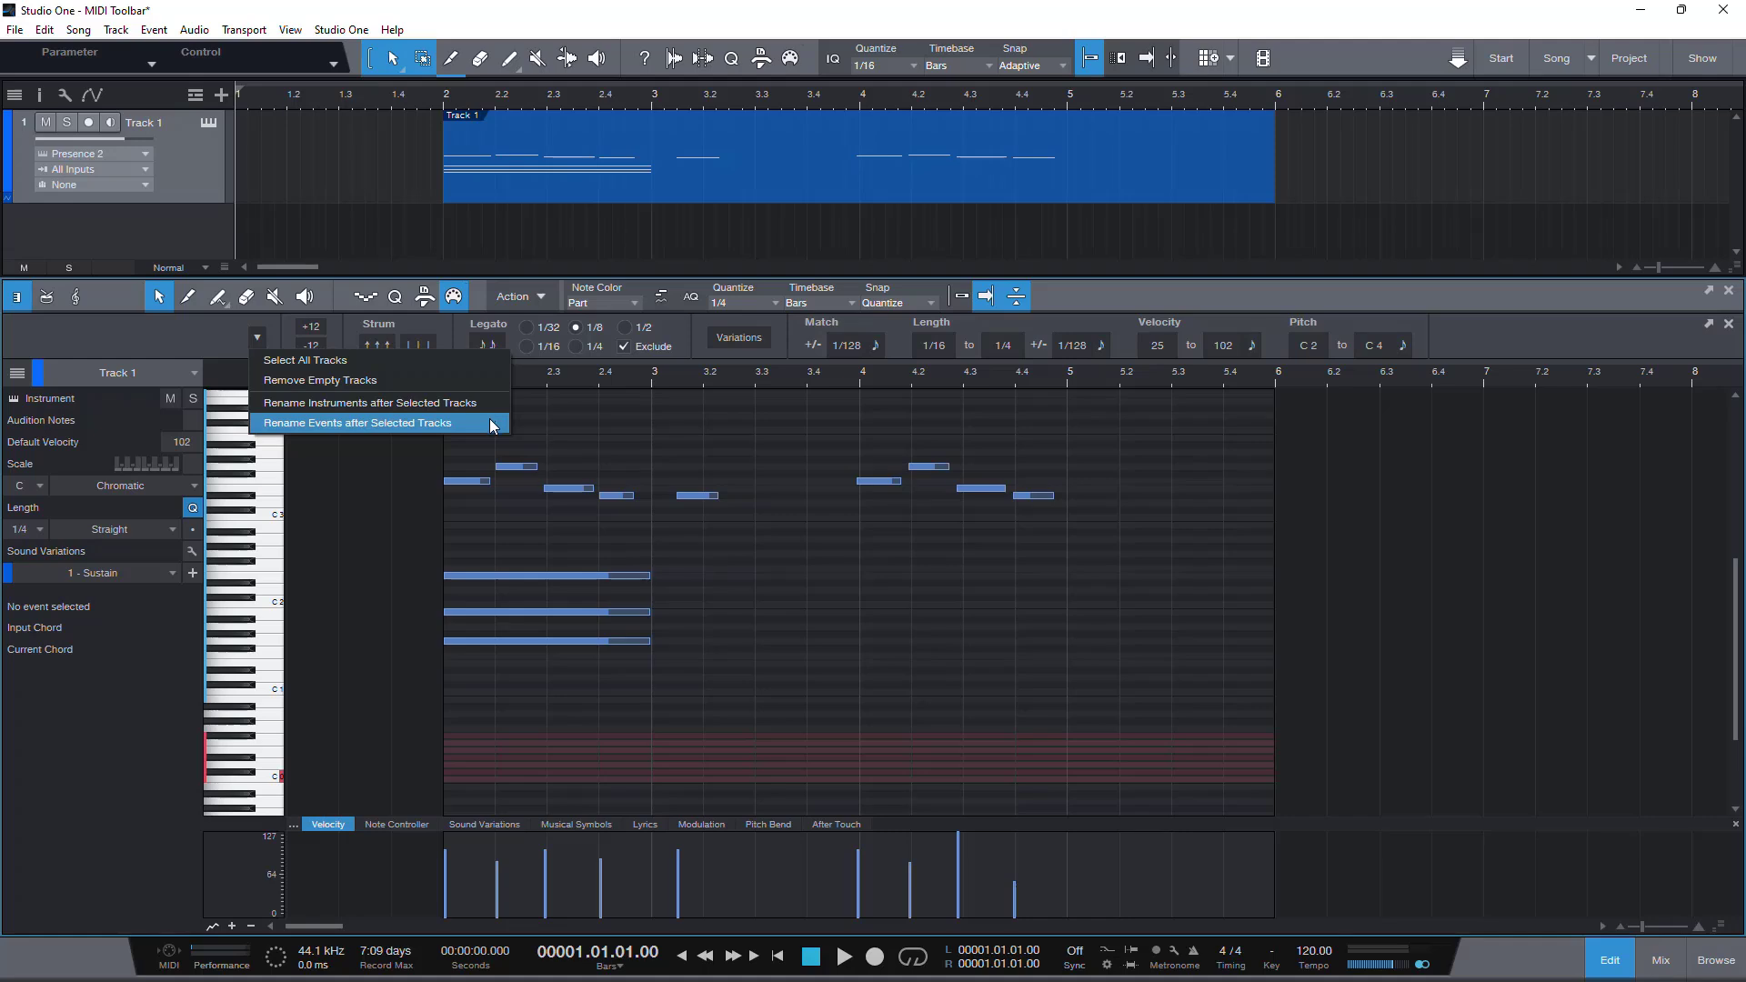
pyautogui.click(560, 438)
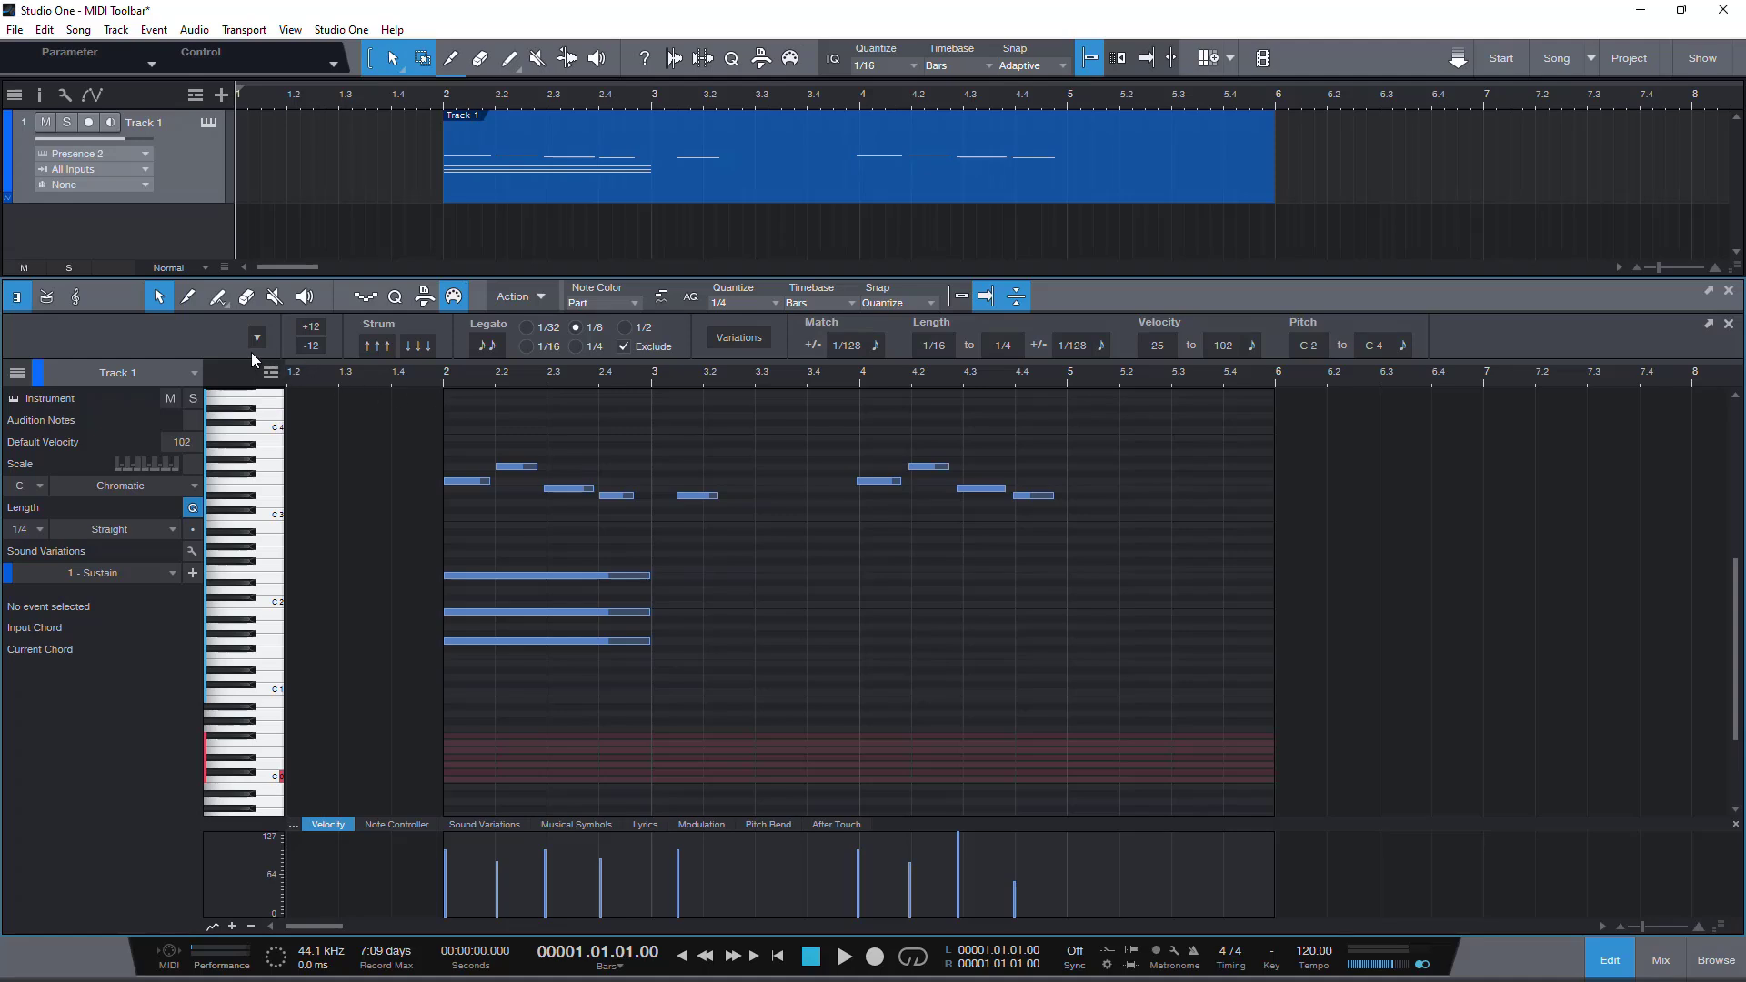
# Transpose all notes, and separately only the three chord notes, up 12 semitones and back down 12
pyautogui.click(310, 328)
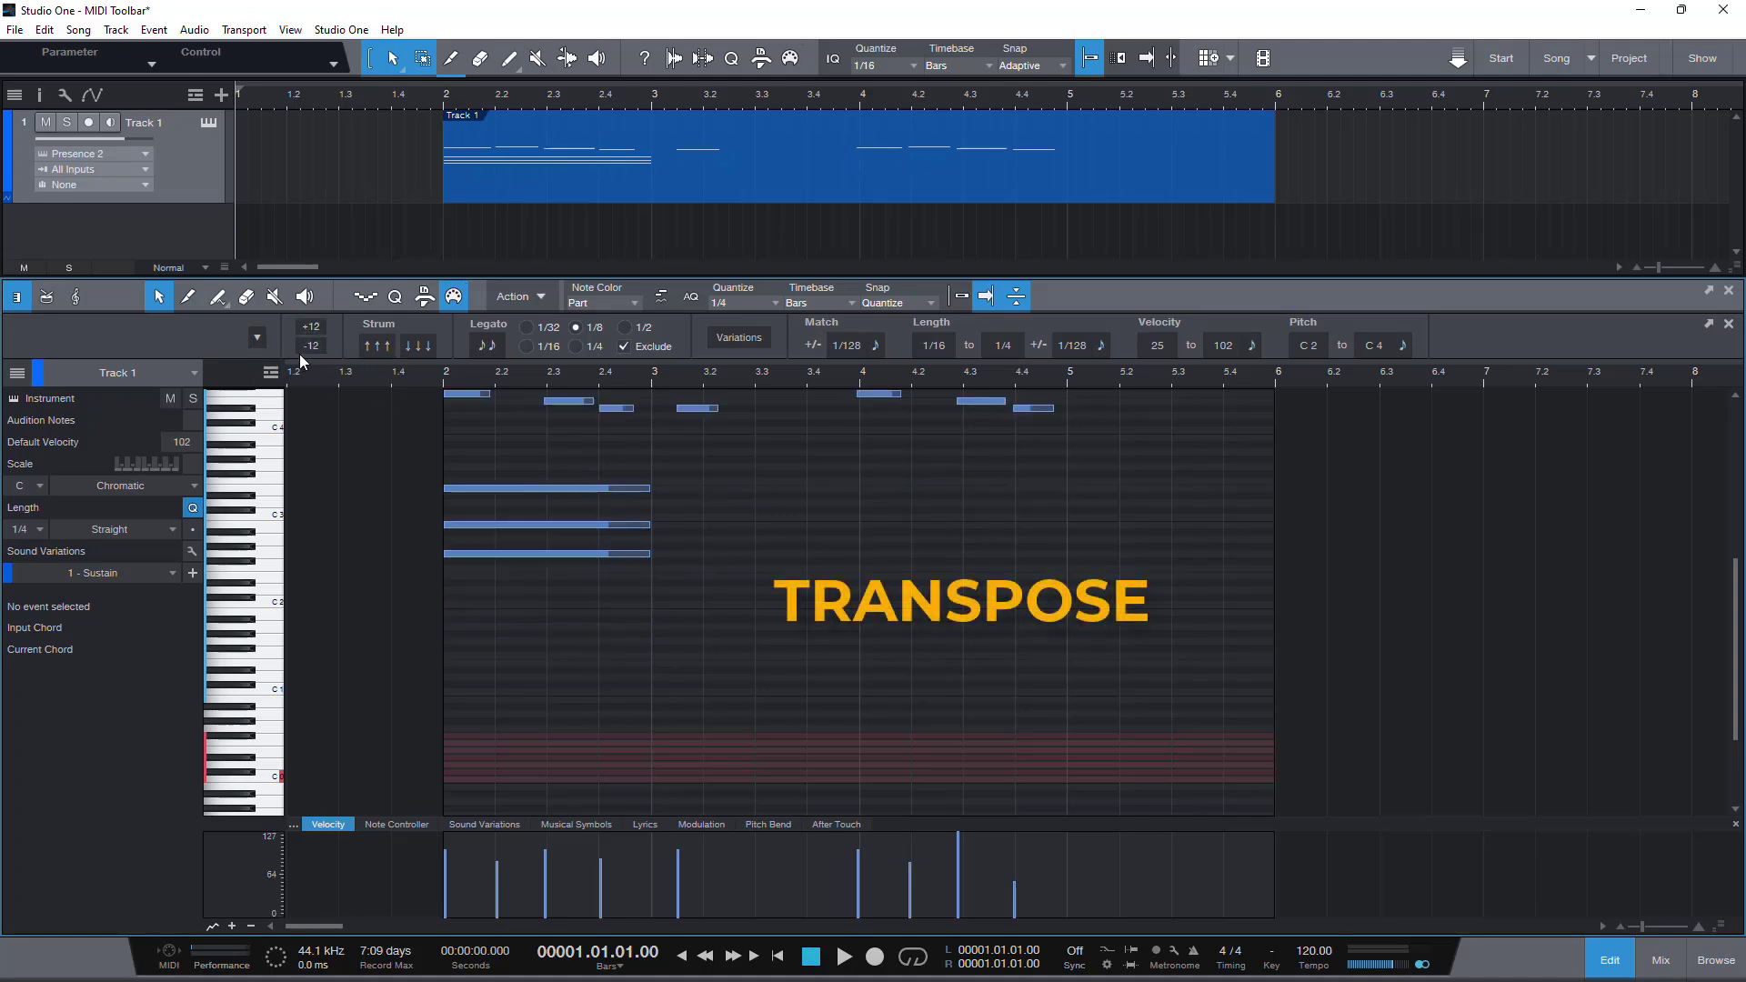
pyautogui.click(309, 345)
pyautogui.moveTo(371, 540); pyautogui.dragTo(741, 669)
pyautogui.click(309, 327)
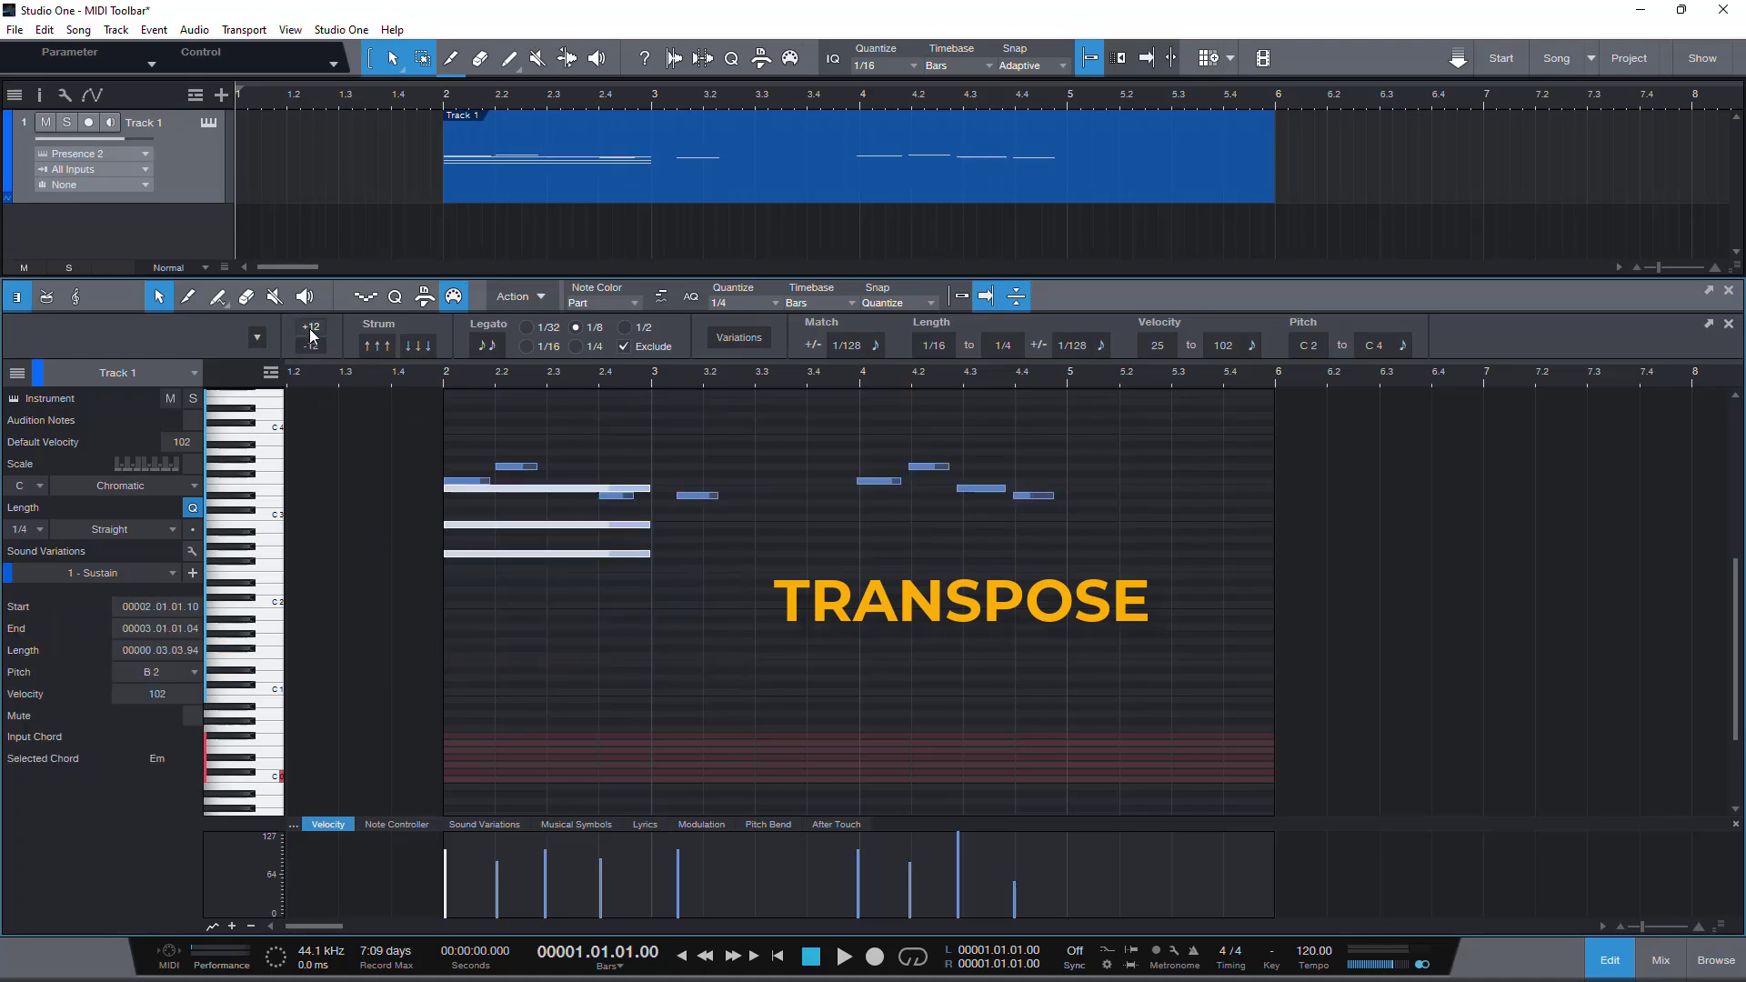
pyautogui.click(309, 346)
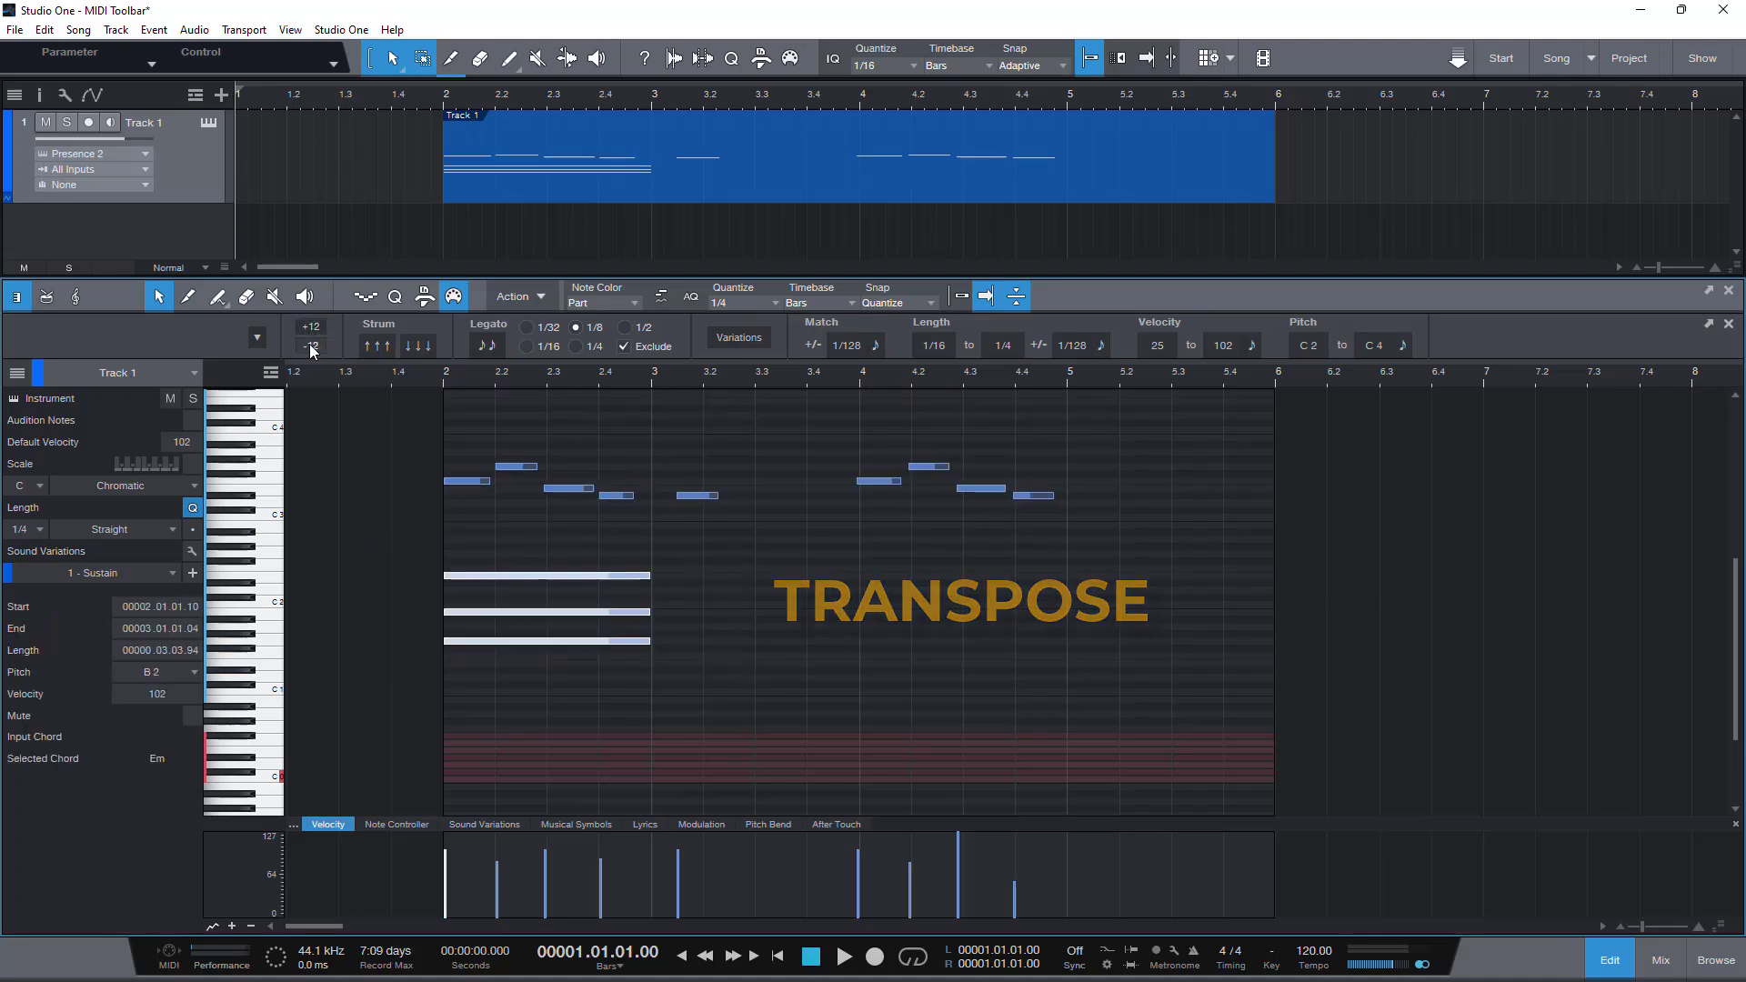
pyautogui.click(738, 607)
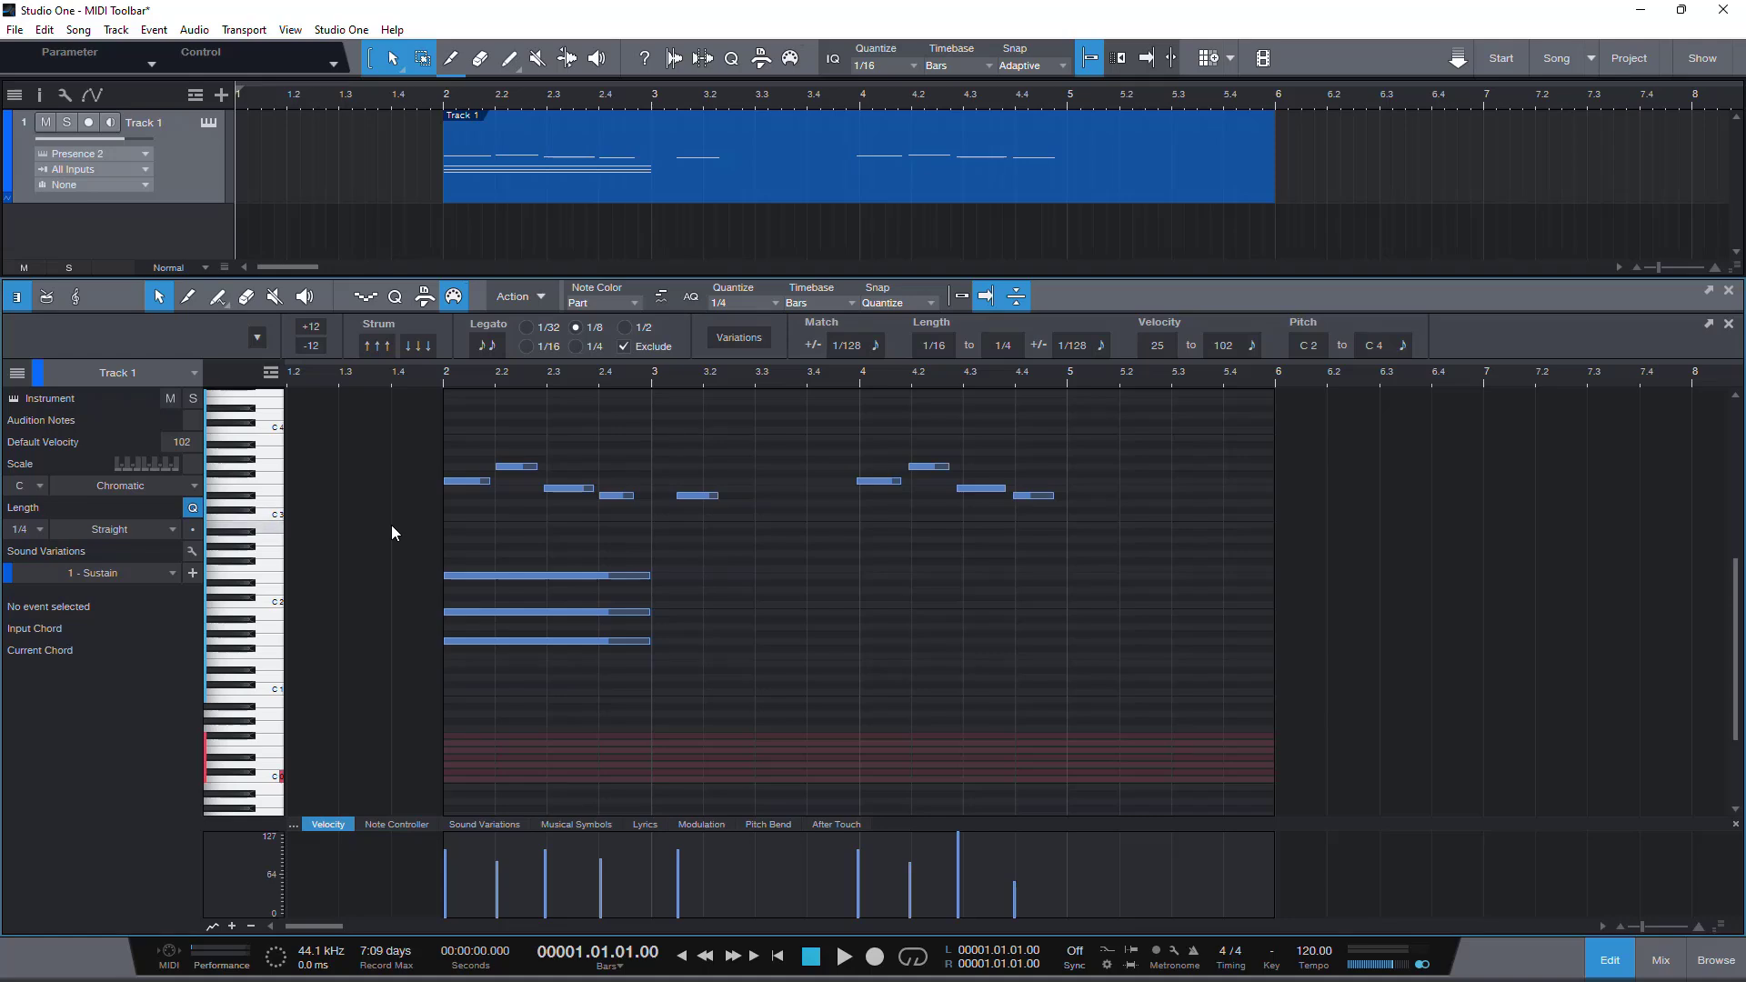
# Strum the three long chord notes upward in repeated small increments so their starts are staggered from low to high
pyautogui.moveTo(391, 525); pyautogui.dragTo(746, 686)
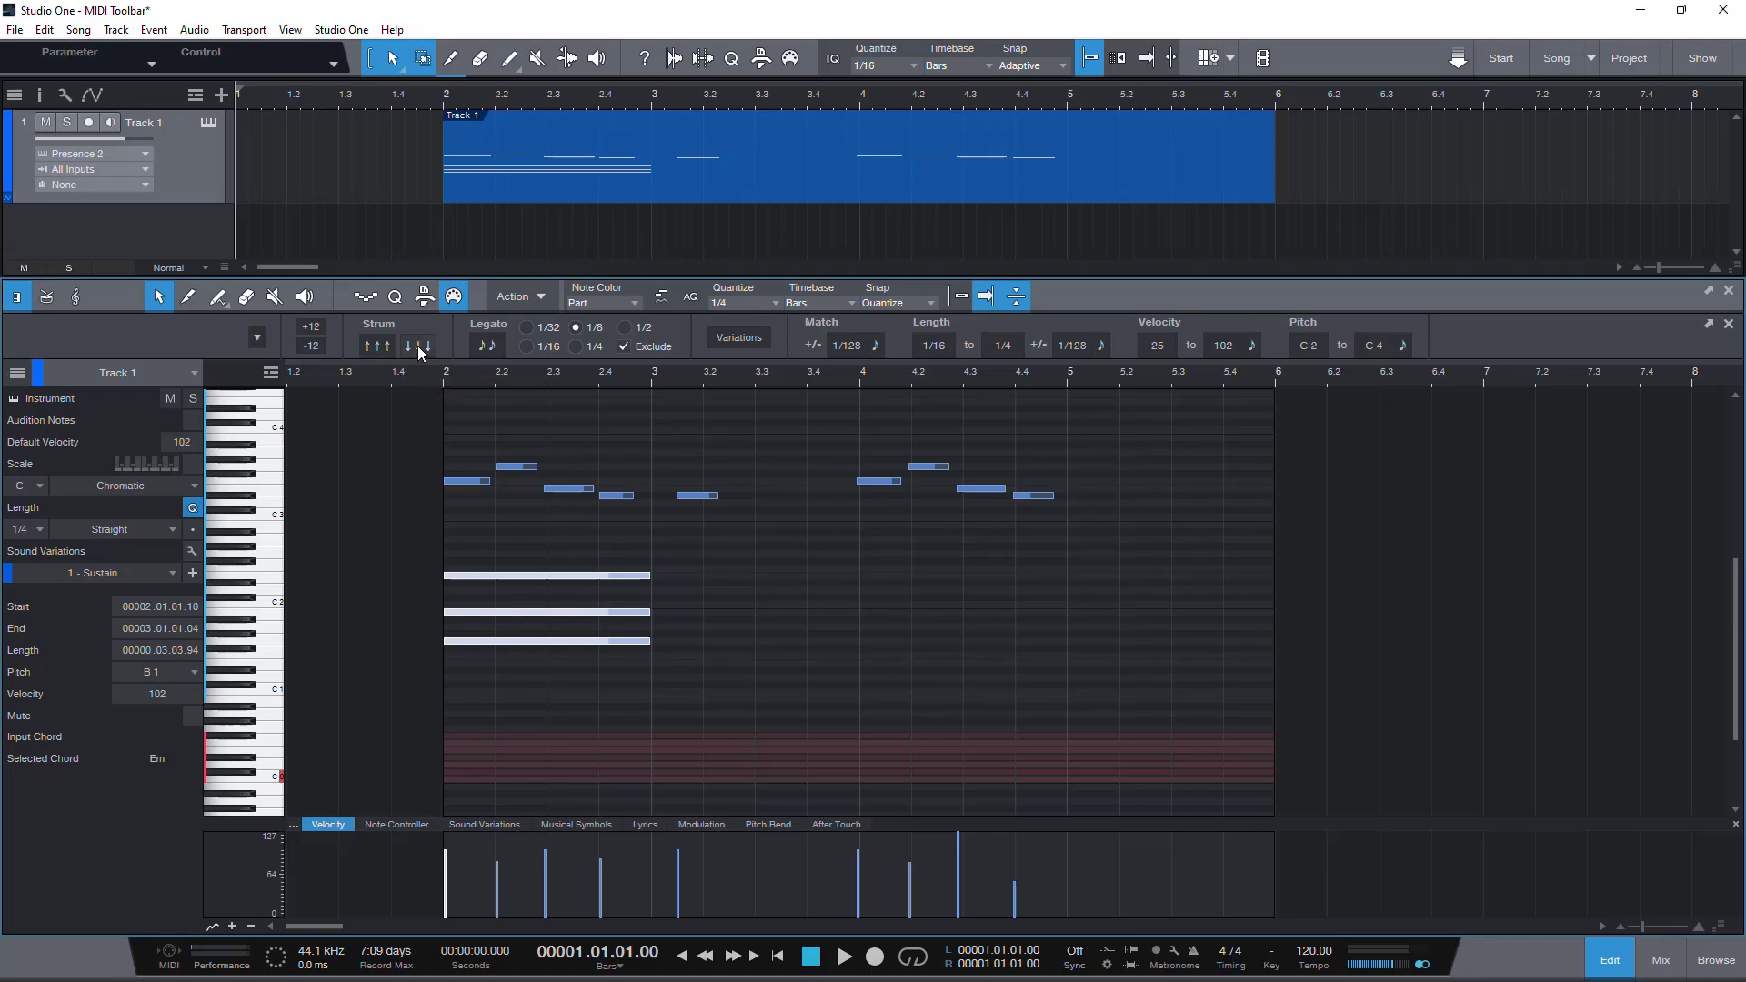
pyautogui.click(369, 347)
pyautogui.click(369, 347)
pyautogui.click(373, 346)
pyautogui.click(373, 346)
pyautogui.click(373, 345)
pyautogui.click(373, 345)
pyautogui.click(373, 346)
pyautogui.click(373, 345)
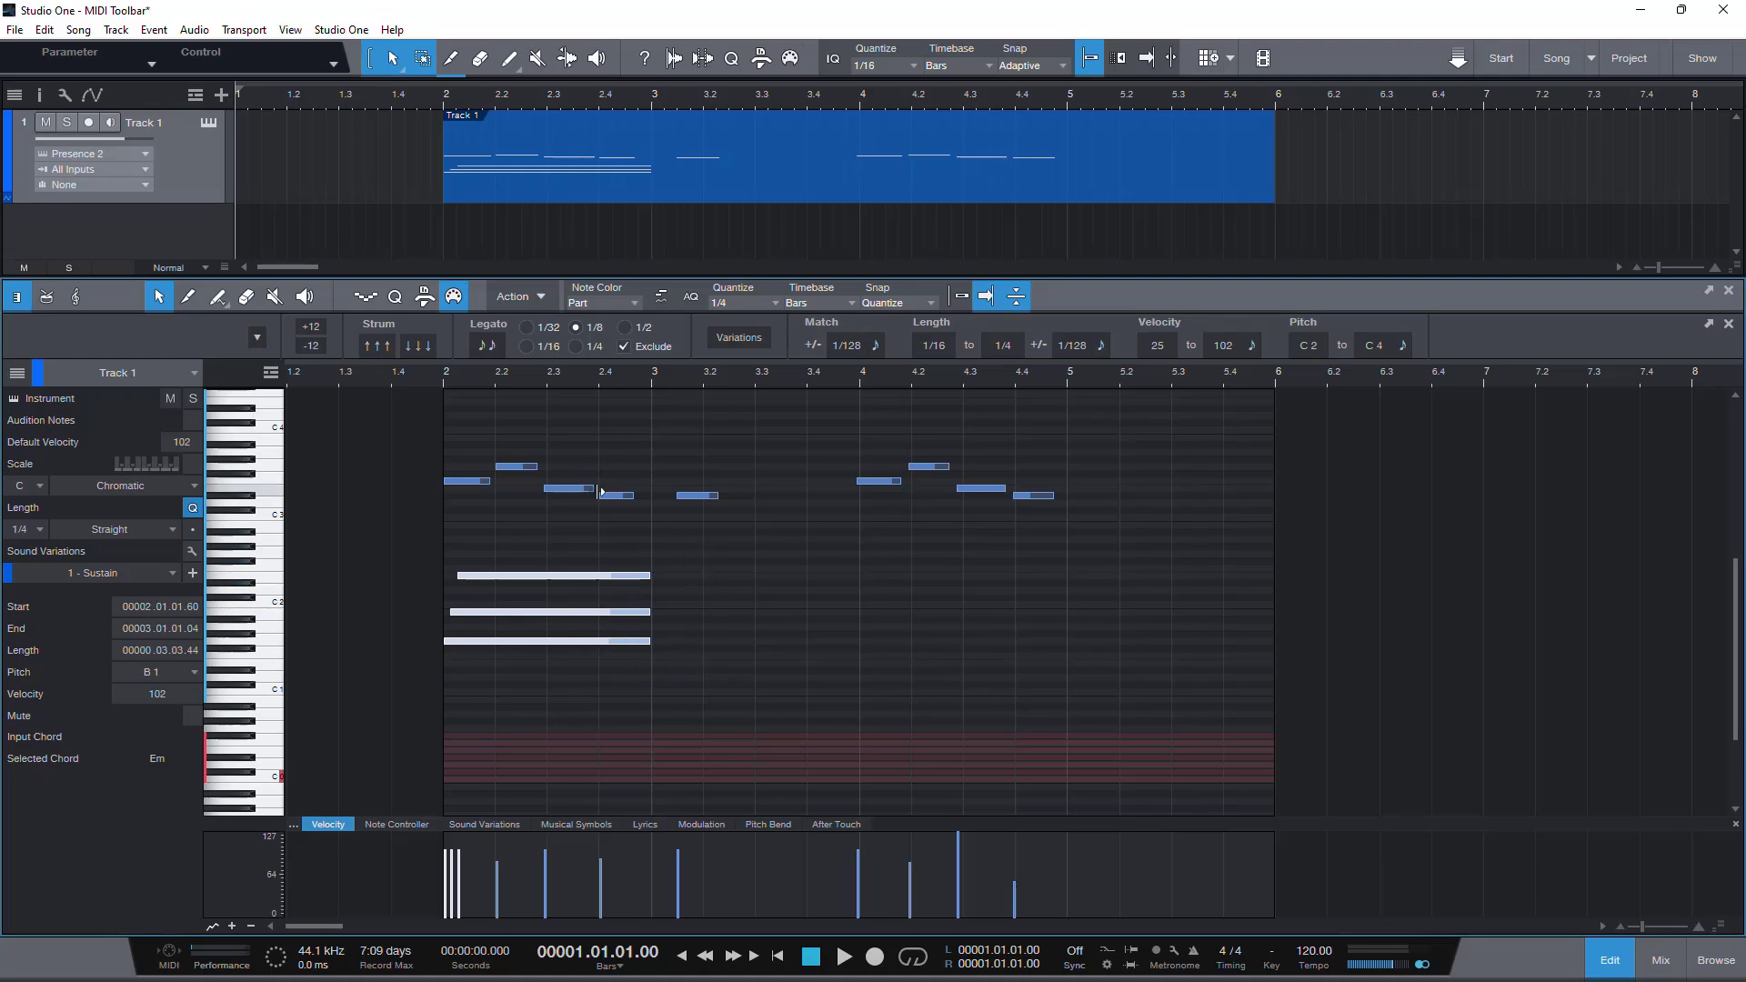
pyautogui.click(422, 524)
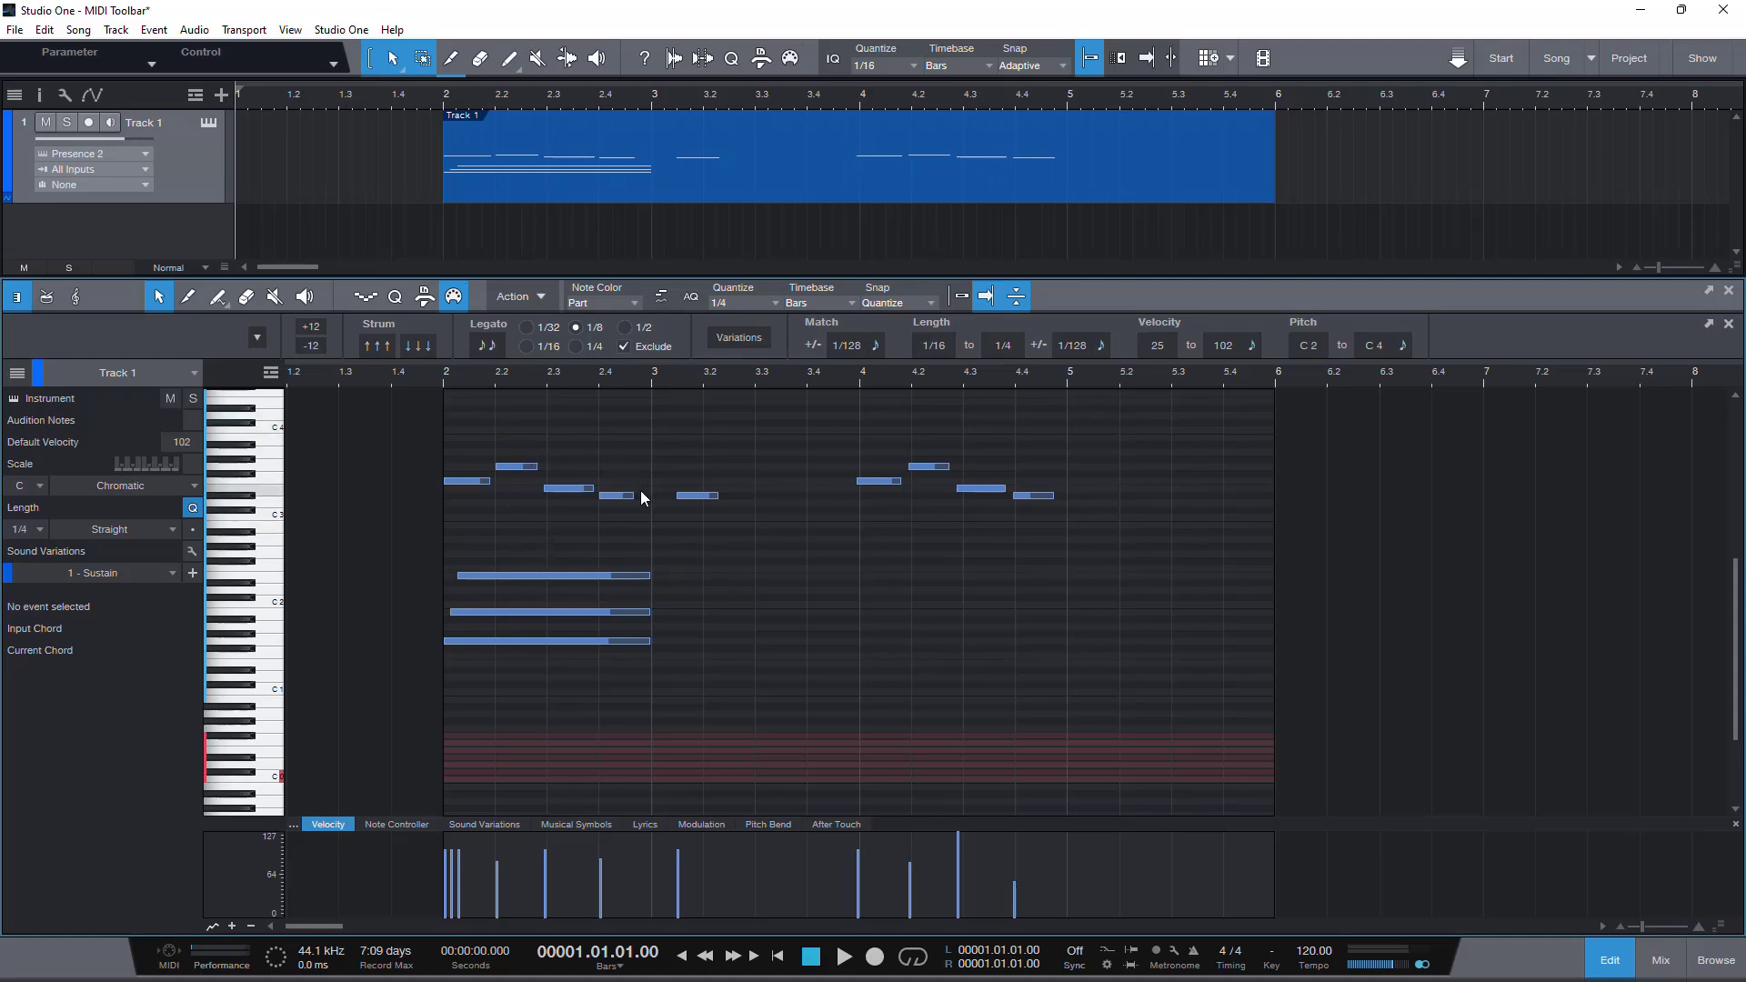
# Undo the last few strum increments on the chord notes
pyautogui.hotkey('ctrl', 'z')
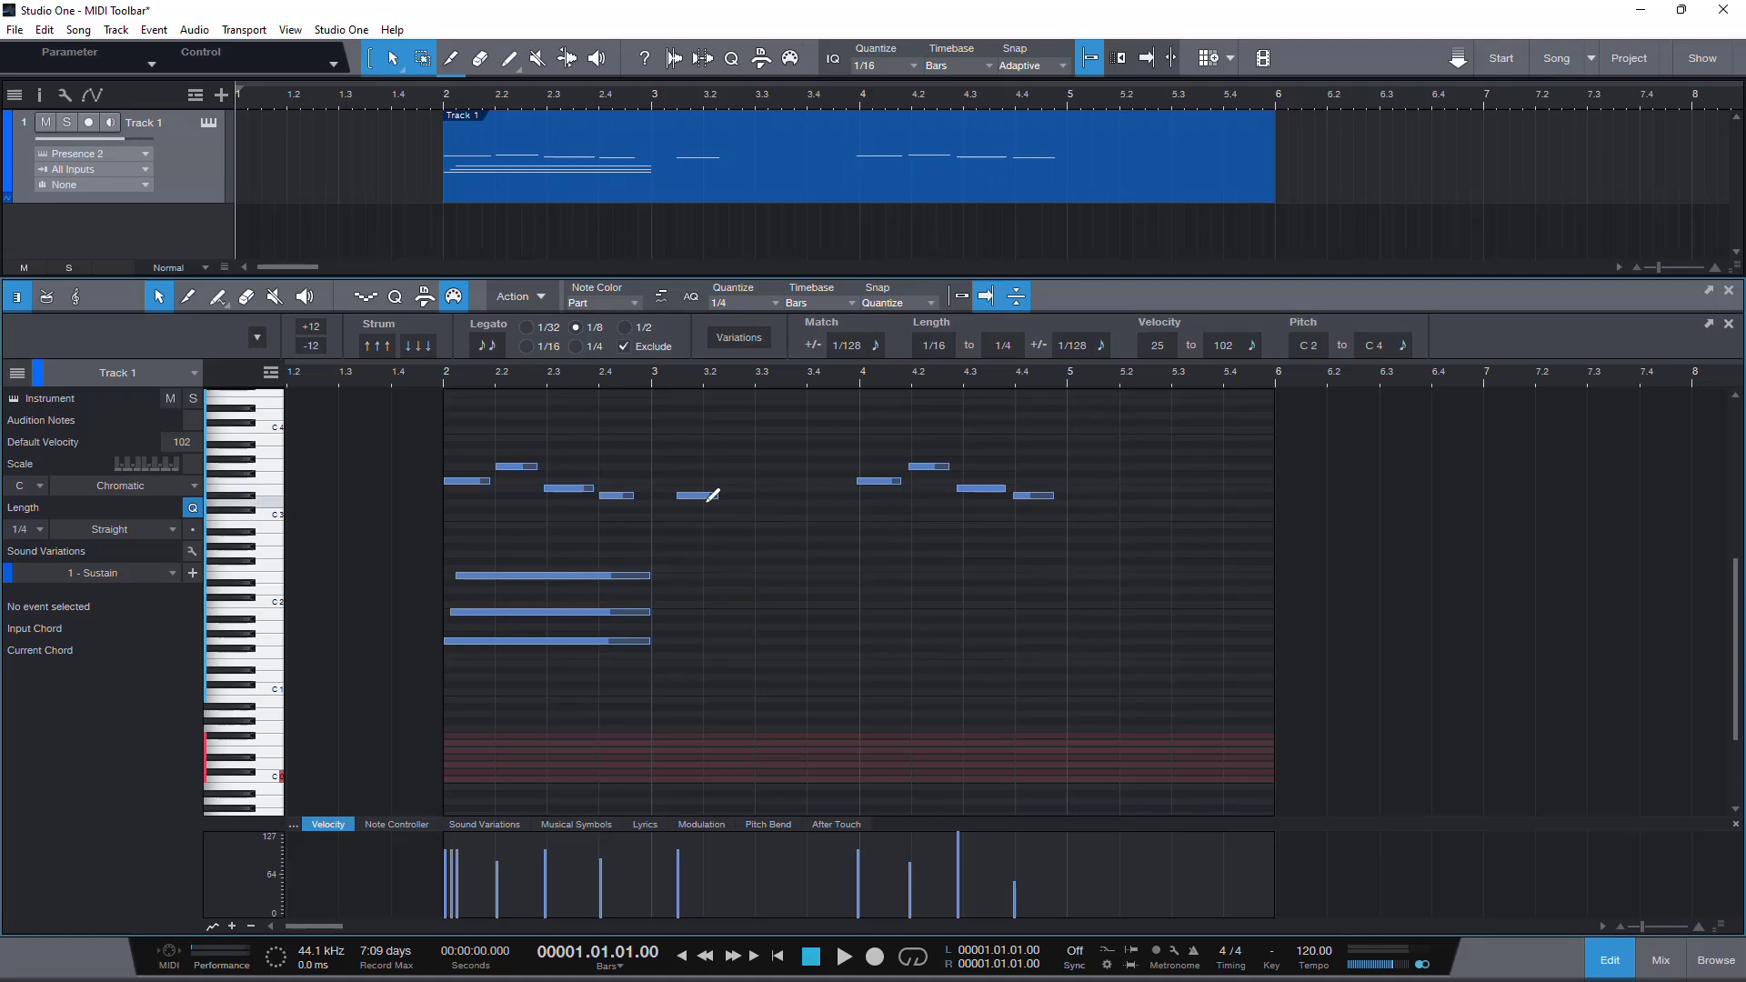
pyautogui.hotkey('ctrl', 'z')
pyautogui.hotkey('ctrl', 'z')
pyautogui.hotkey('ctrl', 'z')
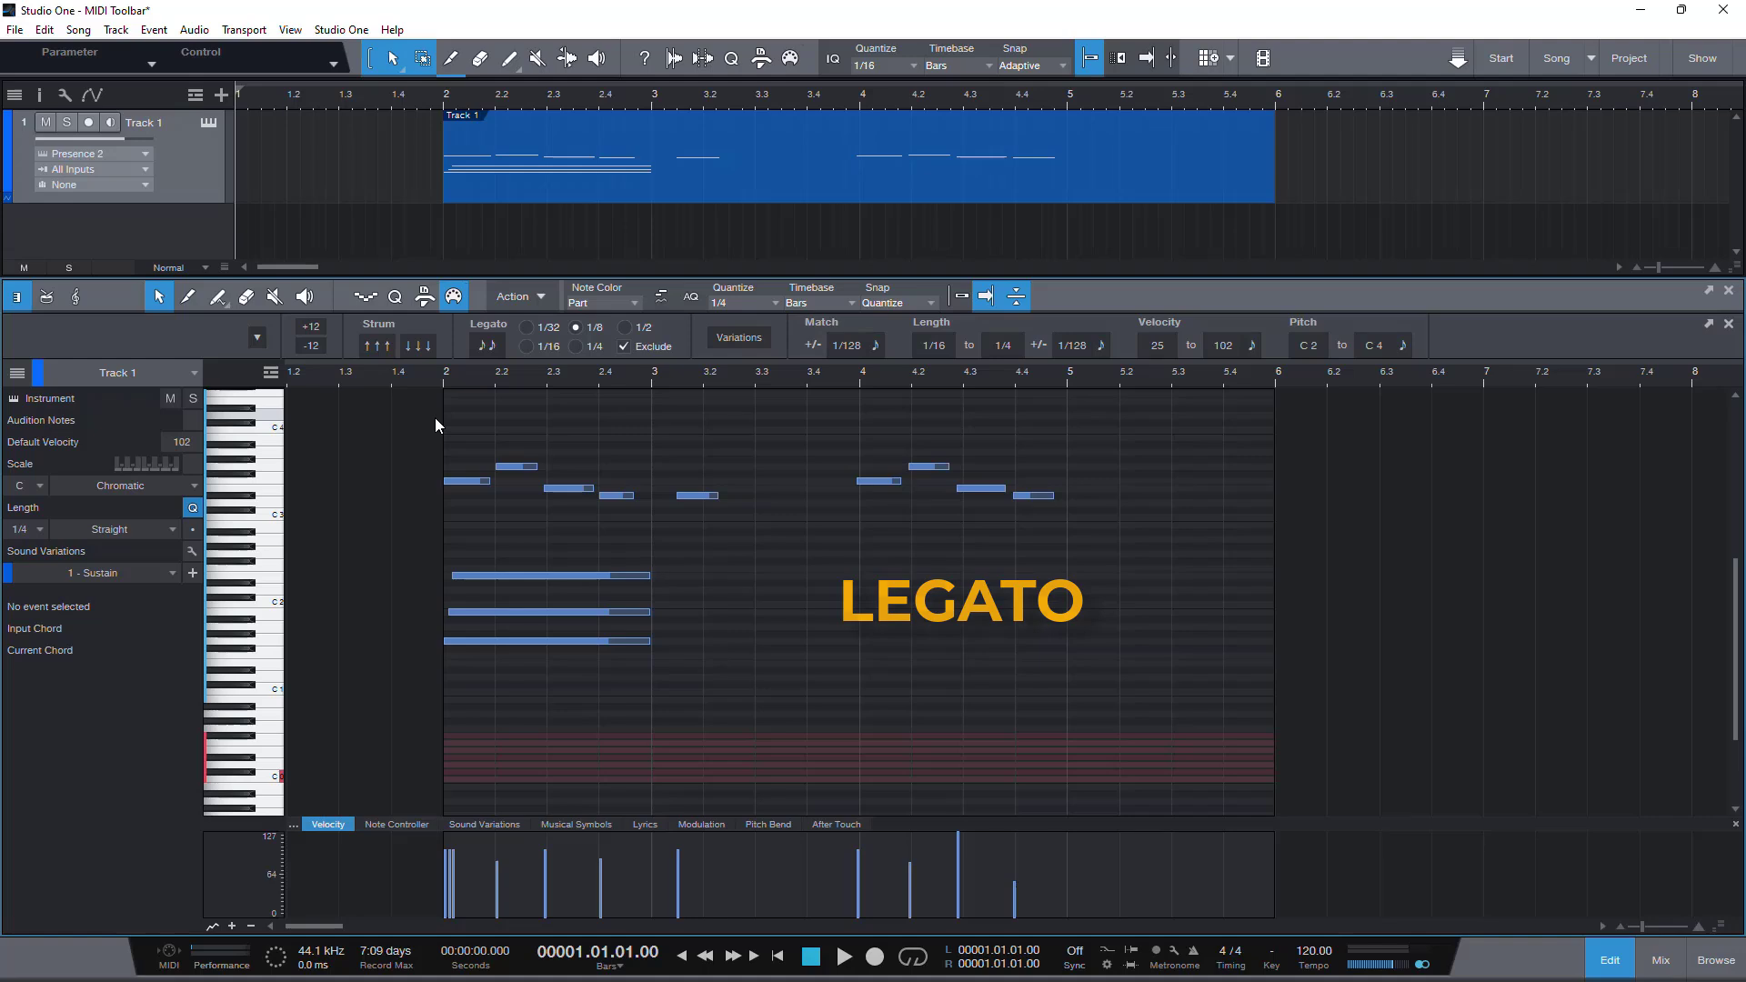
# Apply Legato with Overlap (10 ms) to all melody notes above the chord, using the Music Editing macros
pyautogui.click(422, 300)
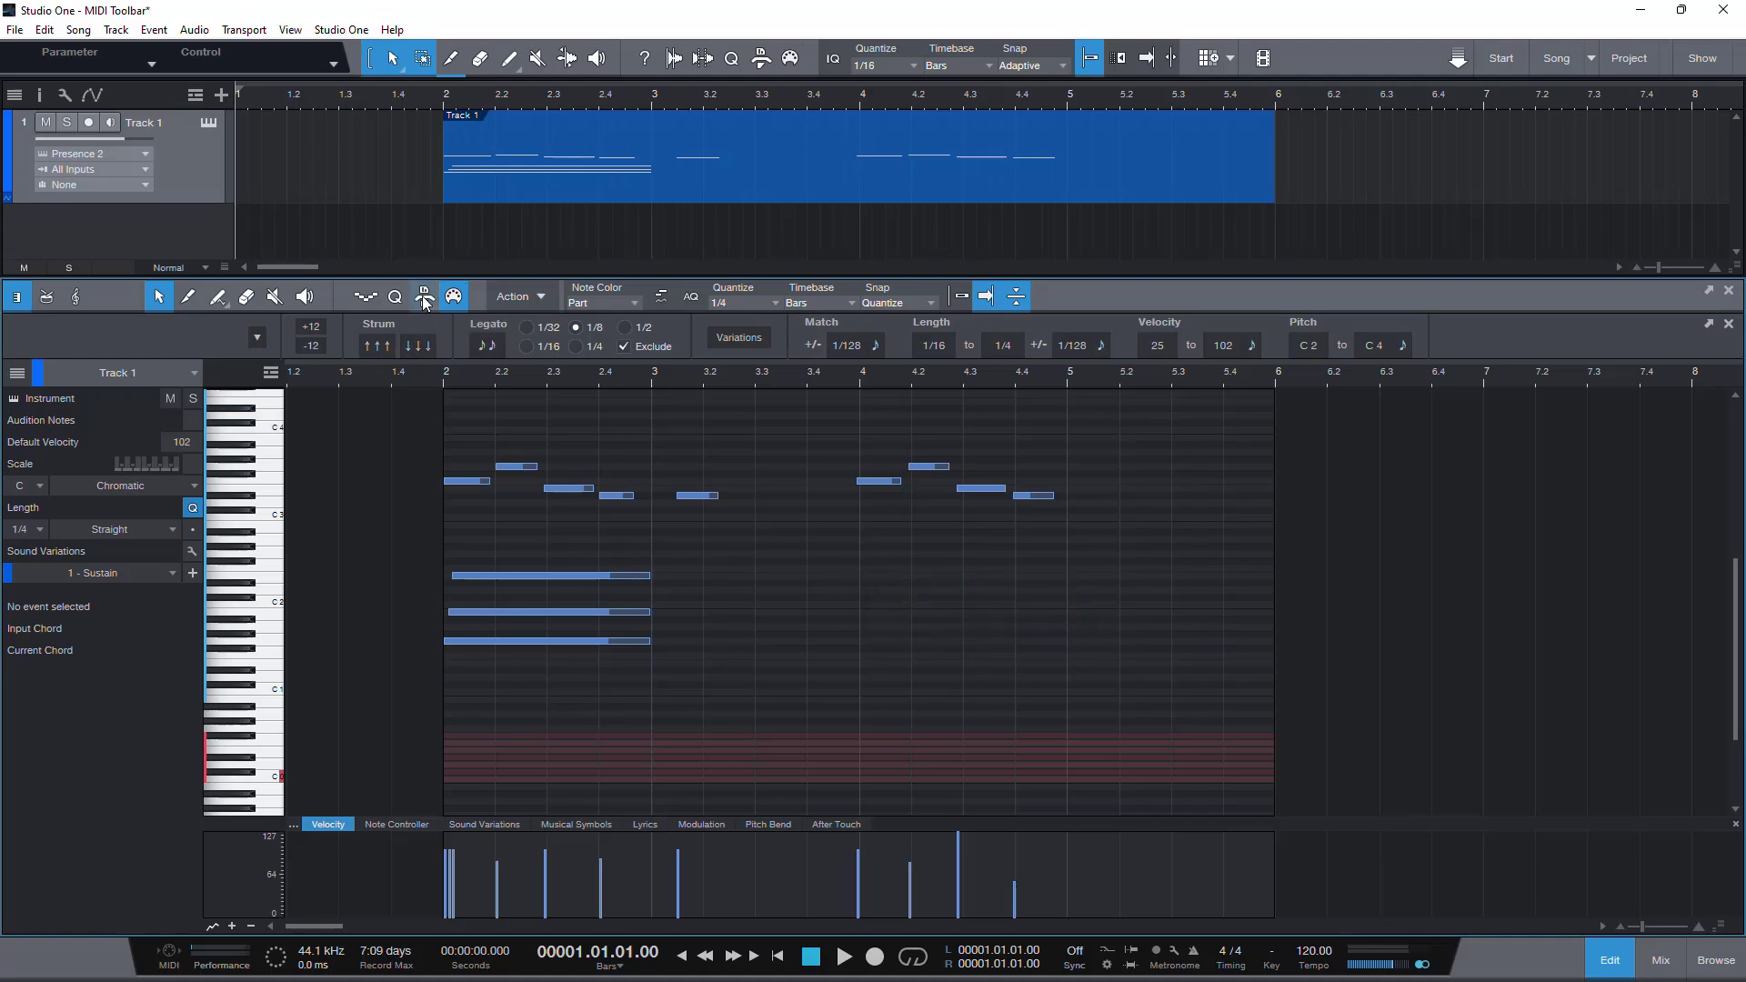
pyautogui.moveTo(385, 395)
pyautogui.mouseDown()
pyautogui.moveTo(558, 462)
pyautogui.moveTo(1105, 535)
pyautogui.mouseUp()
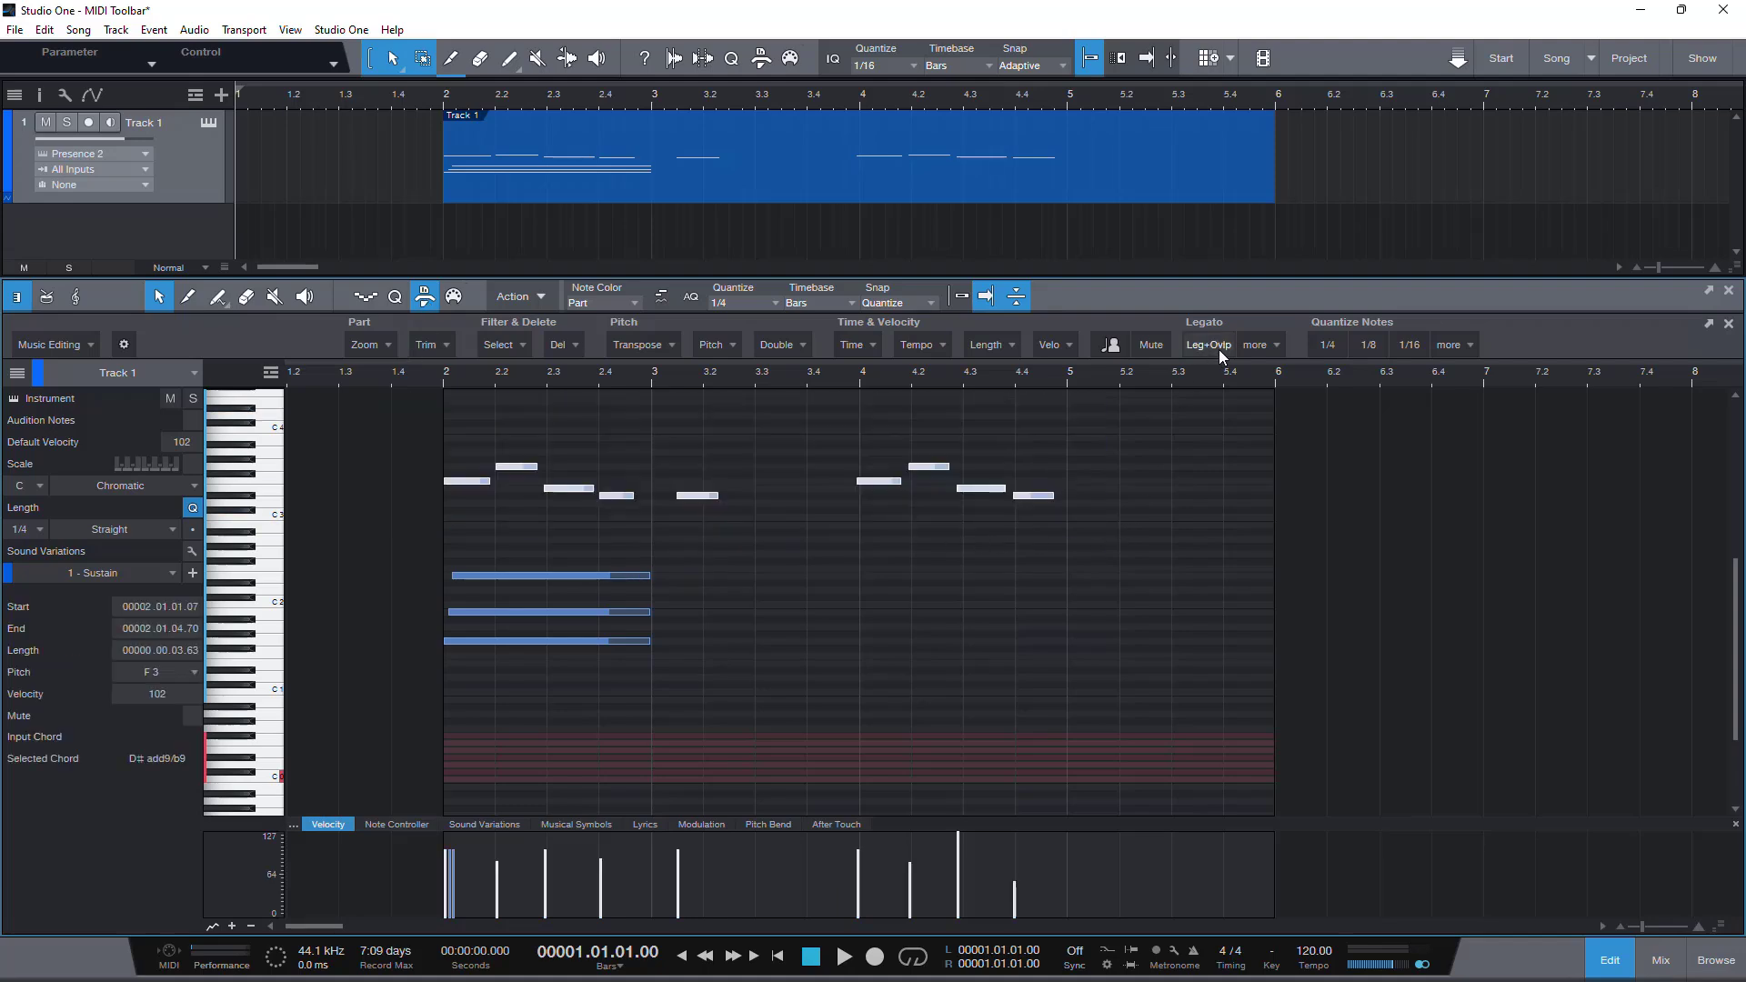
pyautogui.click(1274, 345)
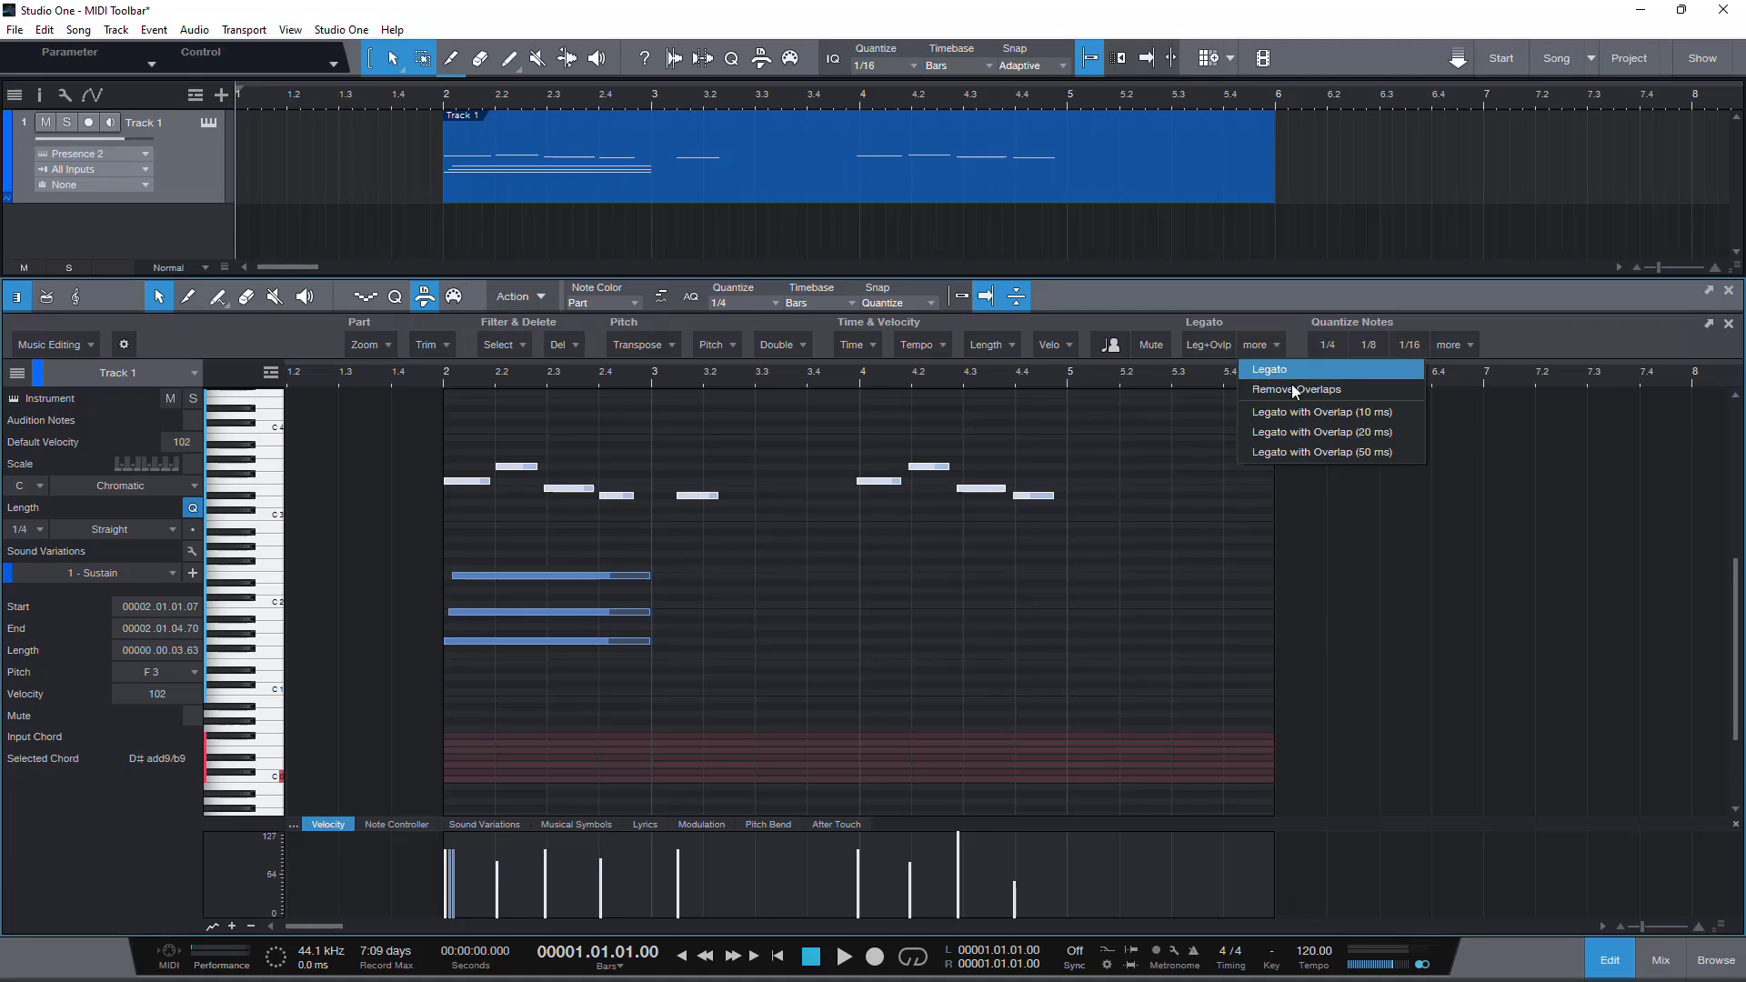
pyautogui.click(1292, 418)
pyautogui.click(995, 599)
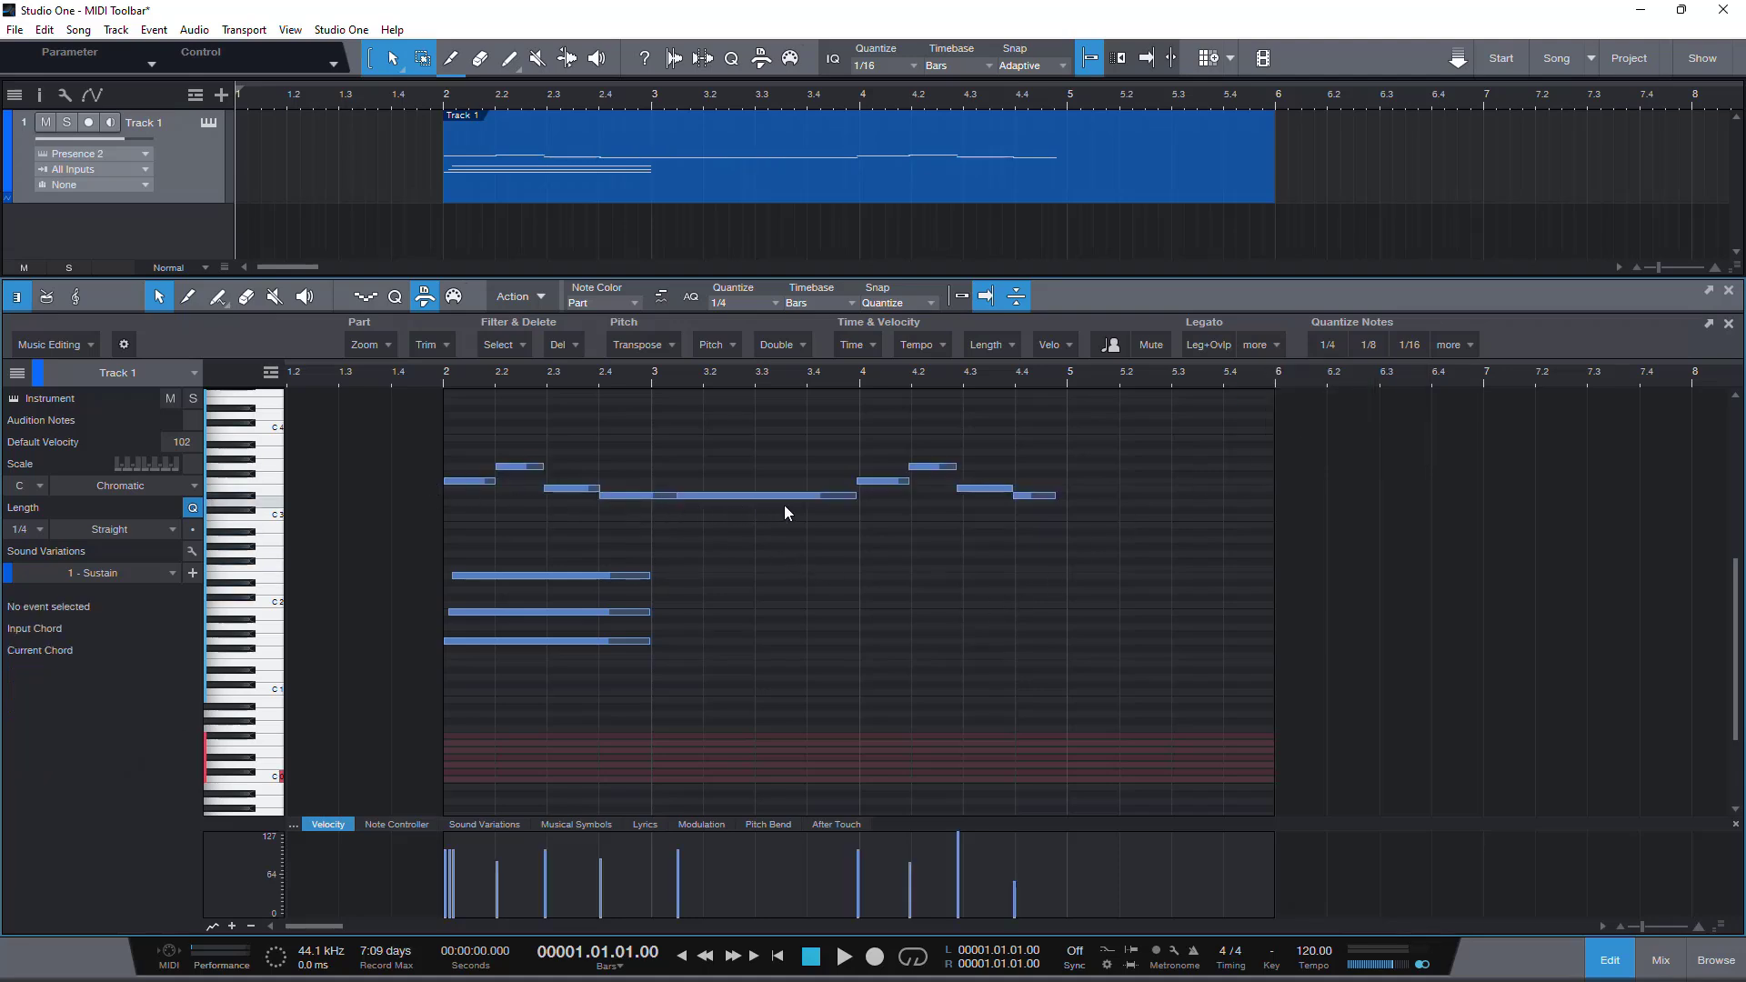
# Inspect how the legato extended the notes around bar 3, and undo it
pyautogui.click(636, 496)
pyautogui.click(728, 492)
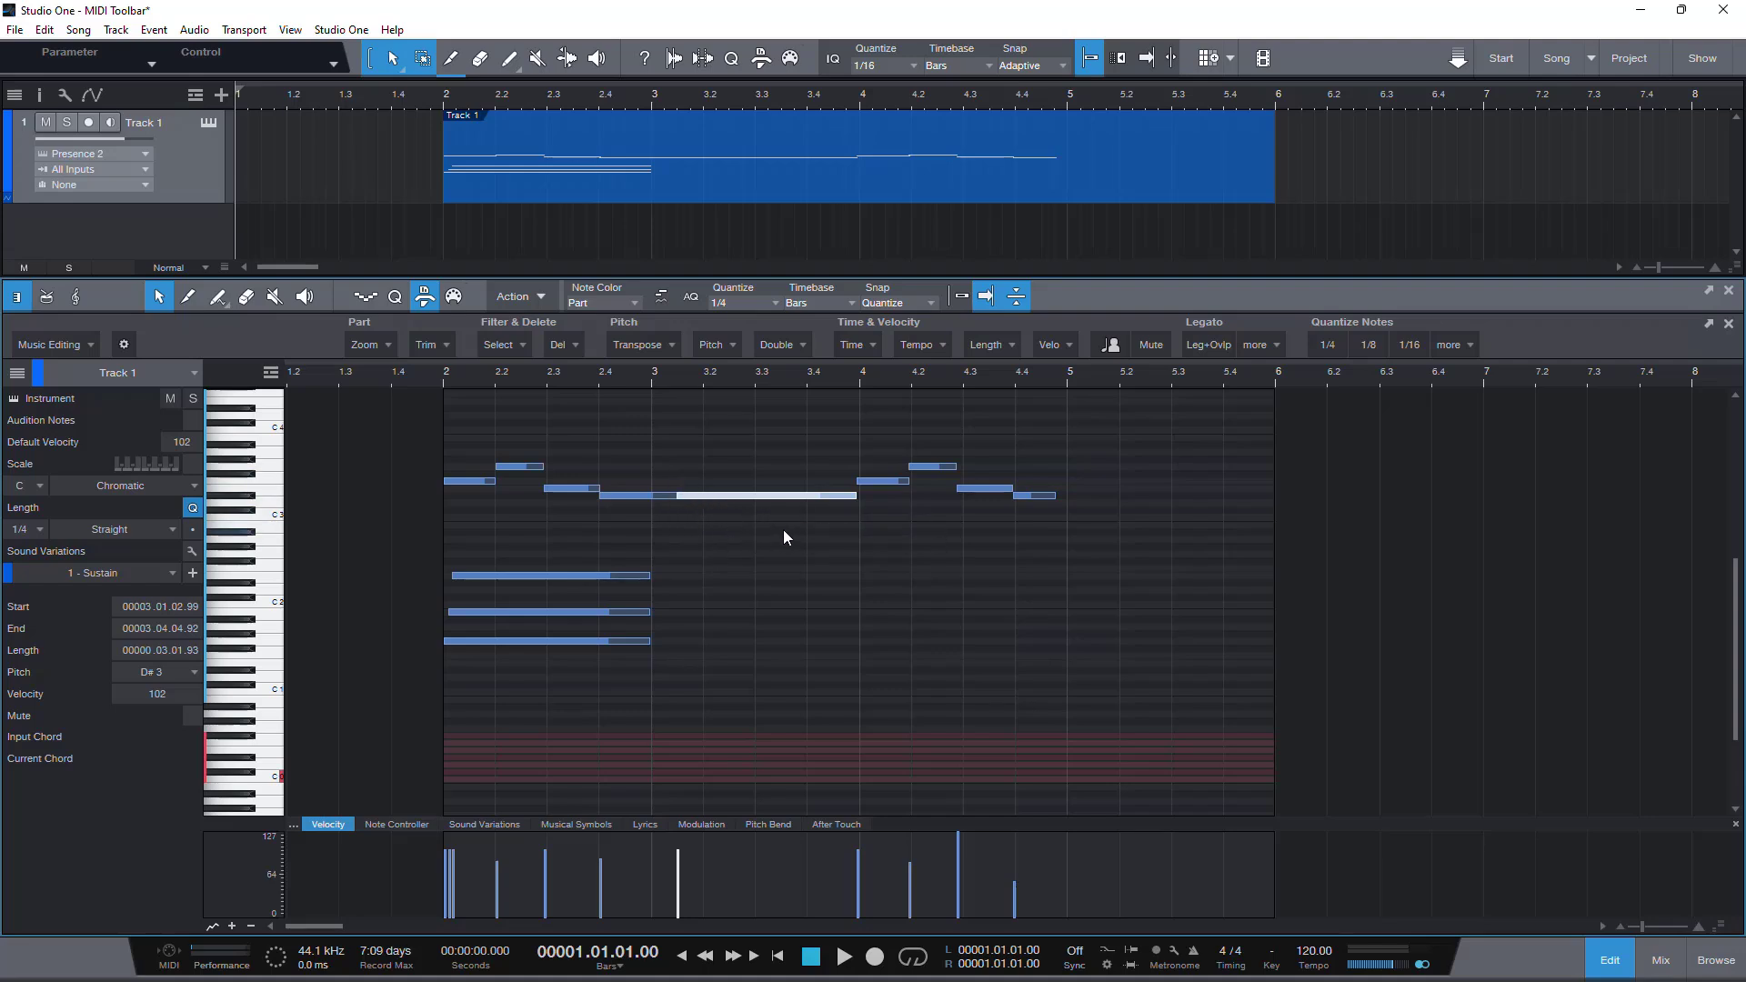
pyautogui.click(683, 514)
pyautogui.click(821, 498)
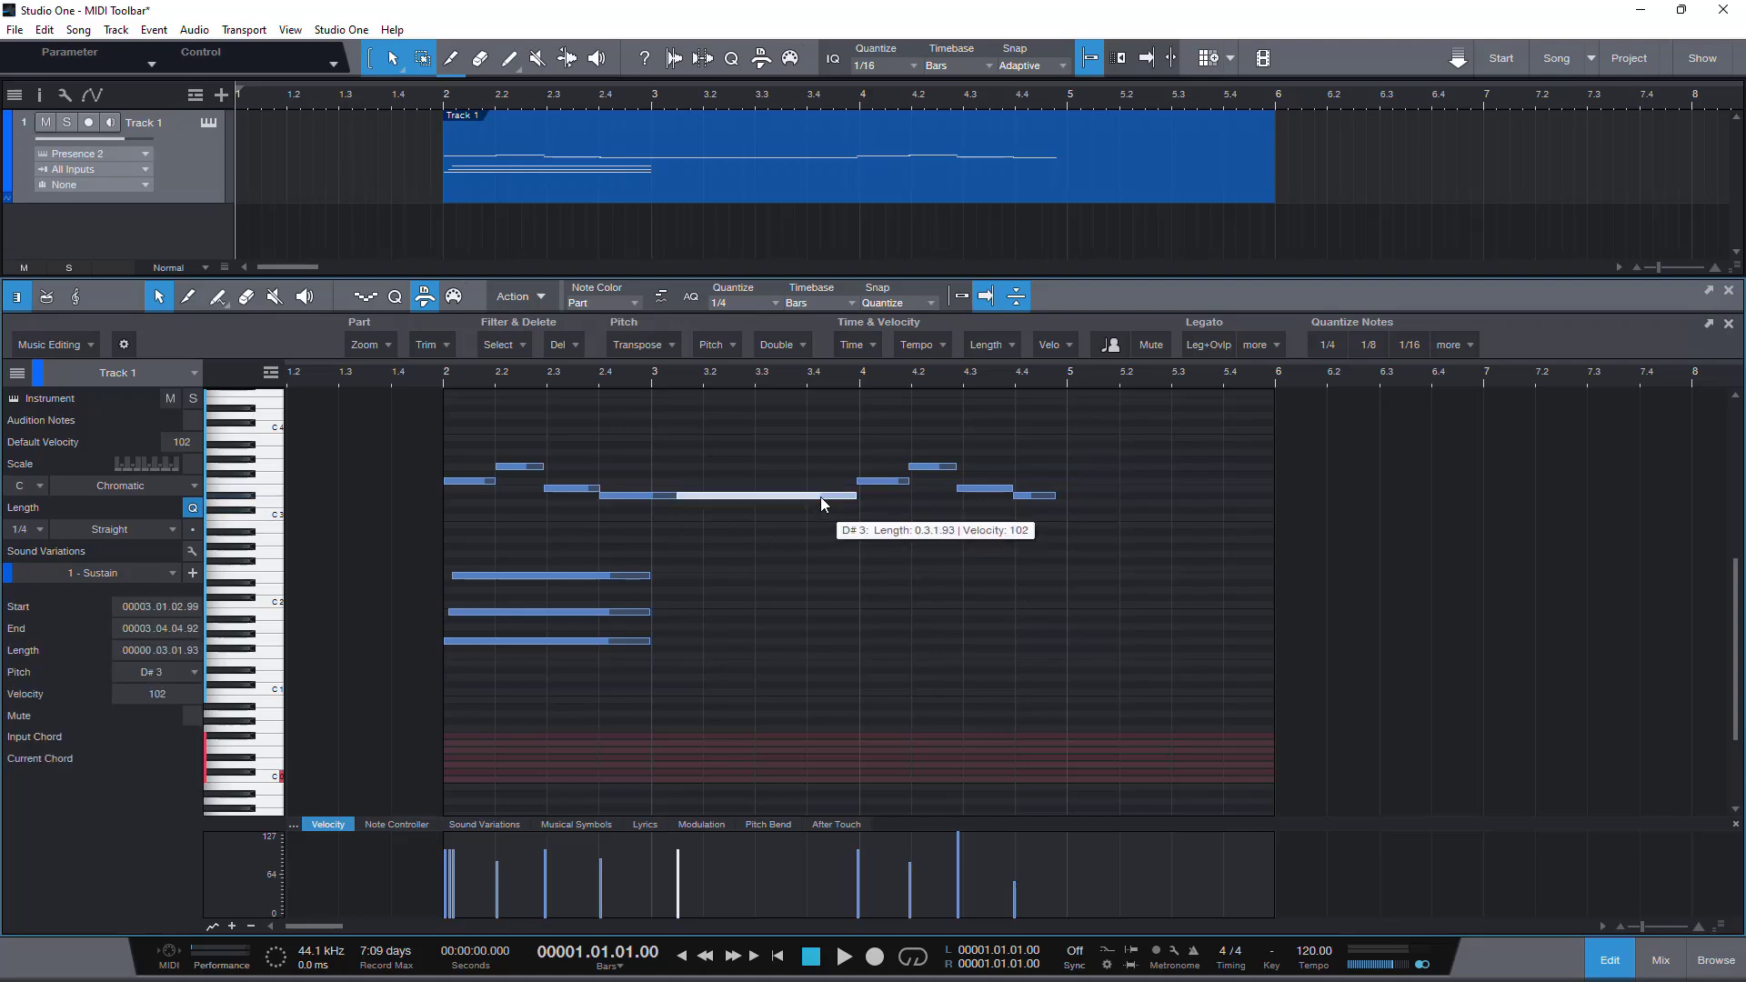
pyautogui.click(702, 528)
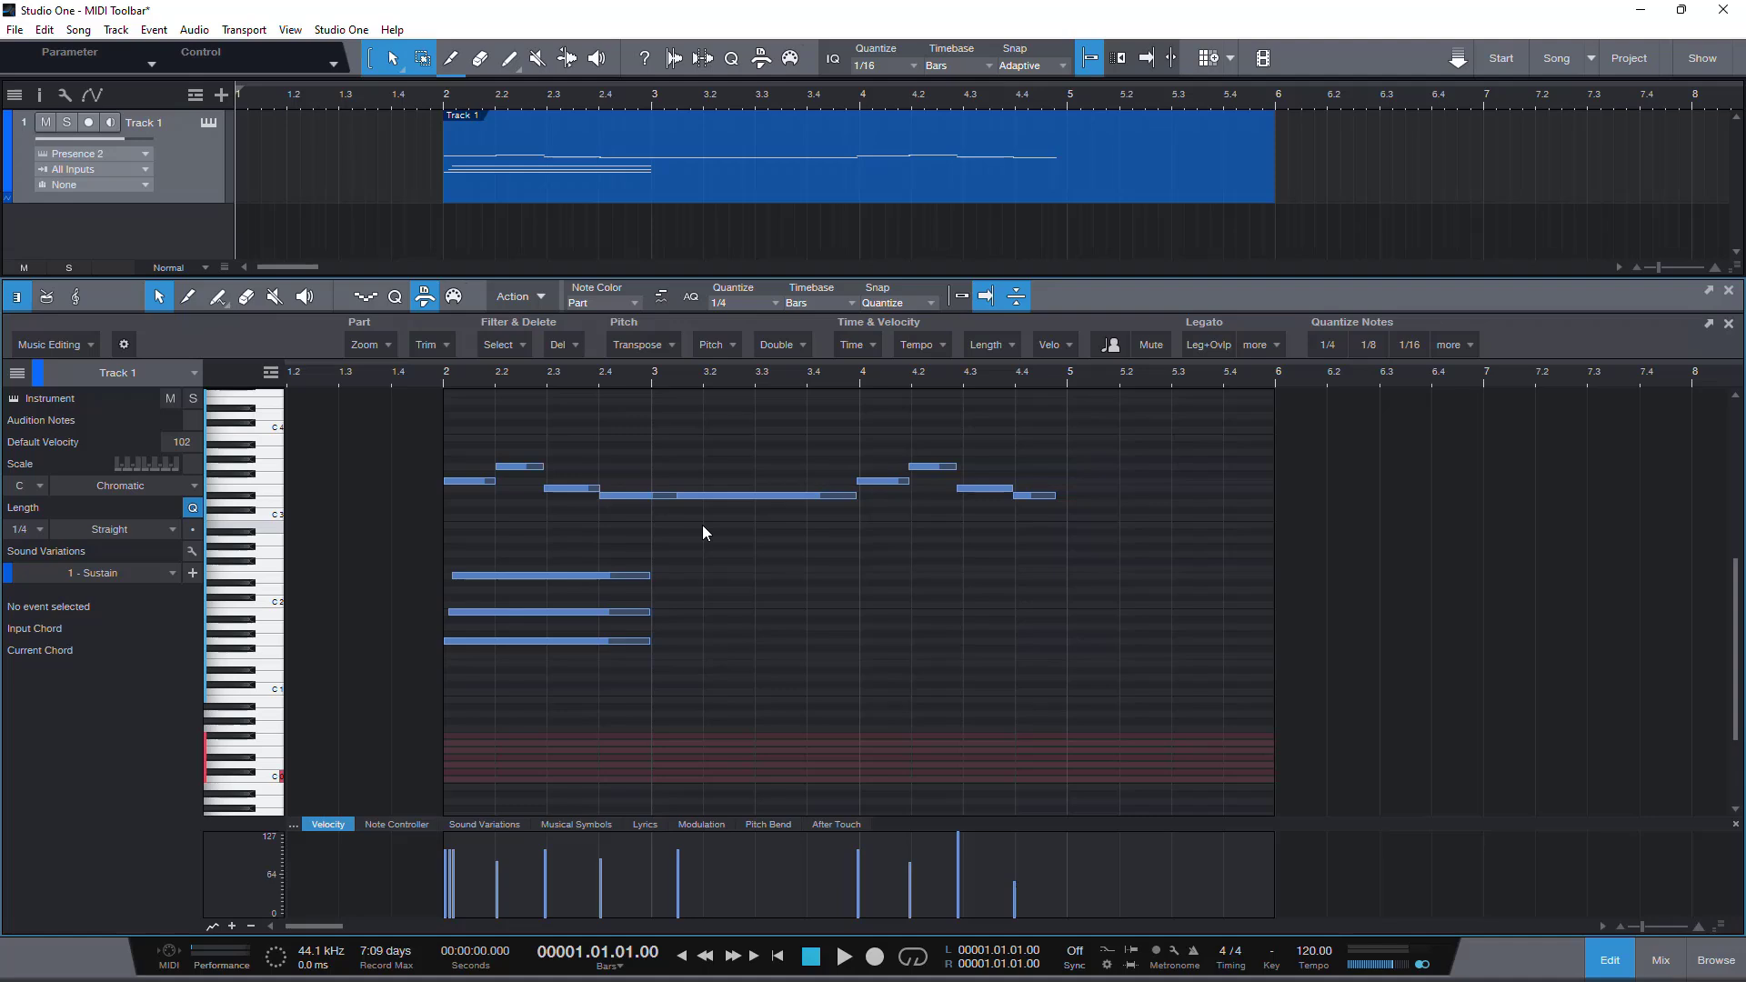
pyautogui.hotkey('ctrl', 'z')
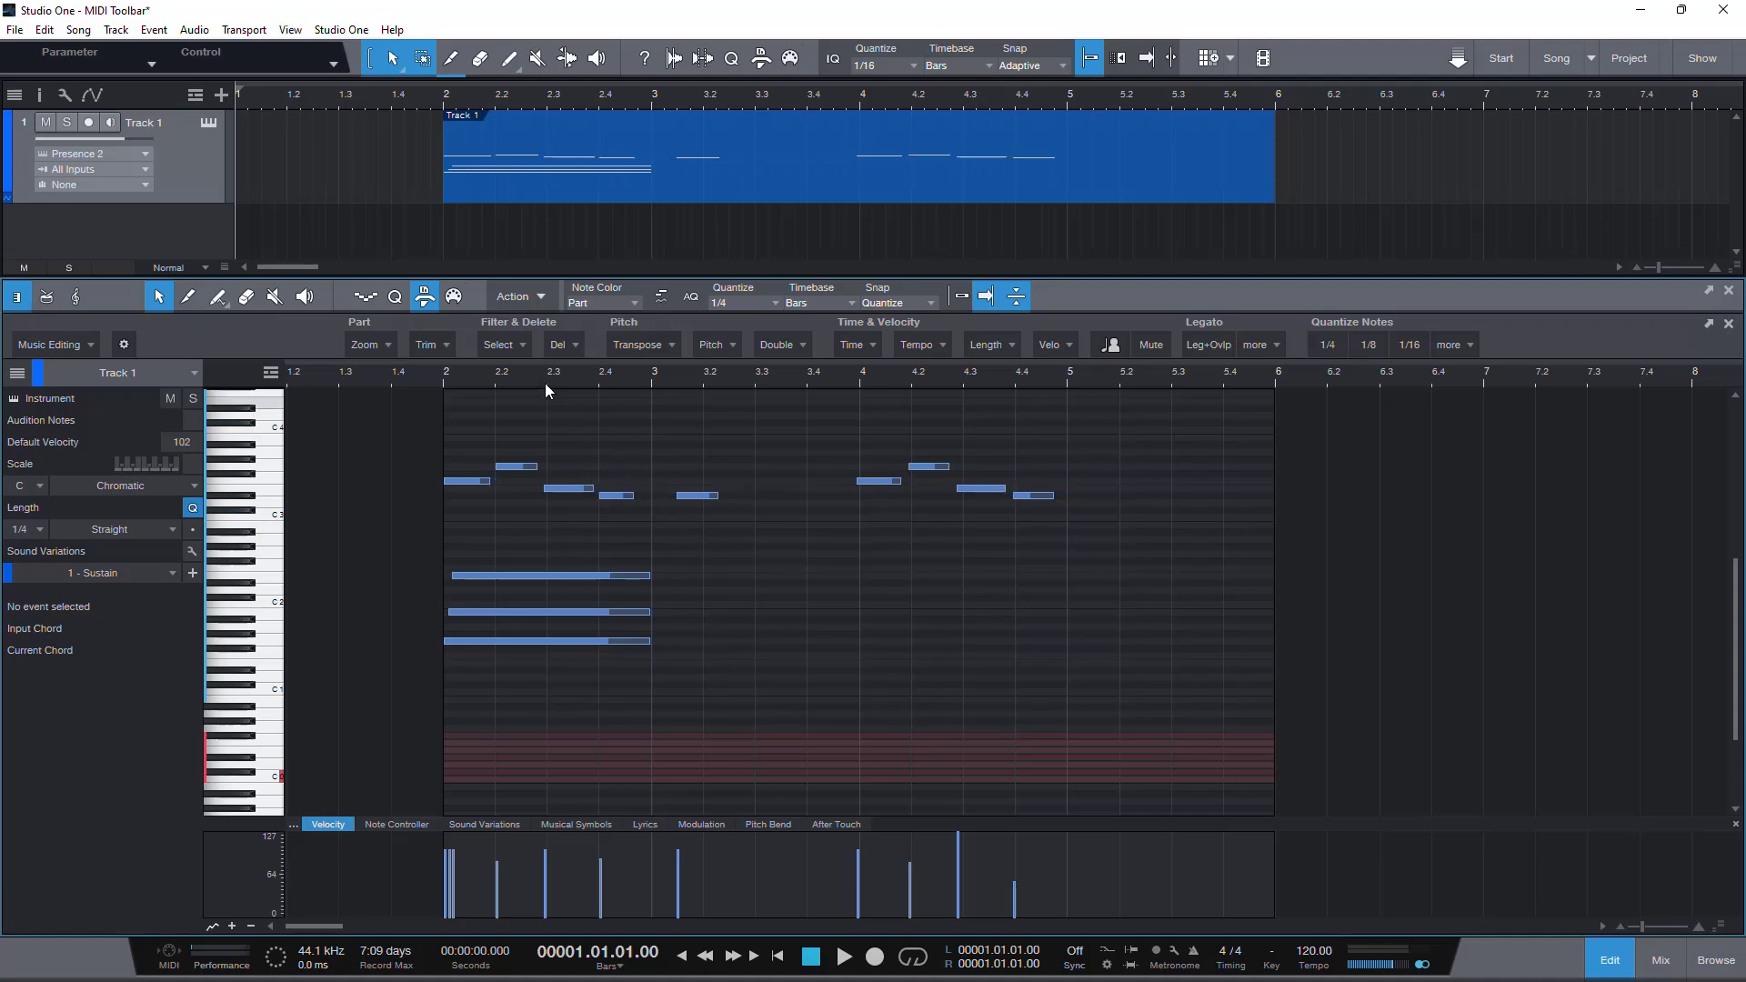
# Apply the MIDI toolbar's Legato to all melody notes, using the 1/8 setting with Exclude enabled
pyautogui.click(455, 297)
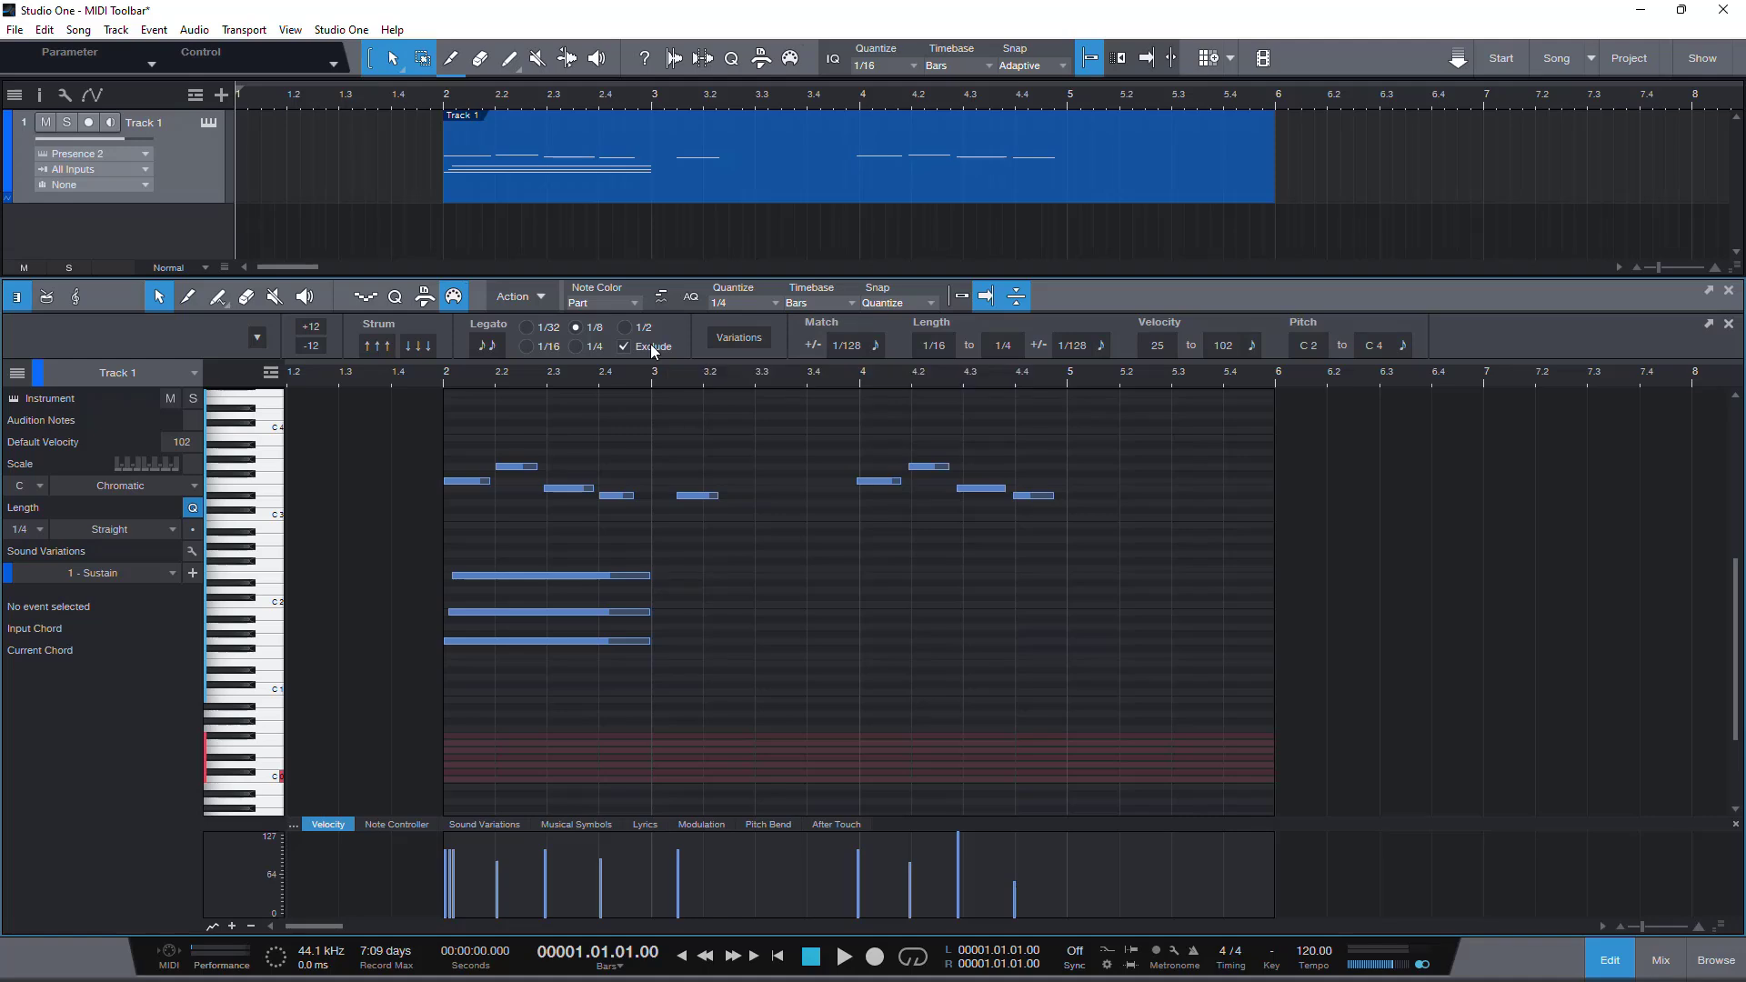
pyautogui.moveTo(424, 412); pyautogui.dragTo(1153, 555)
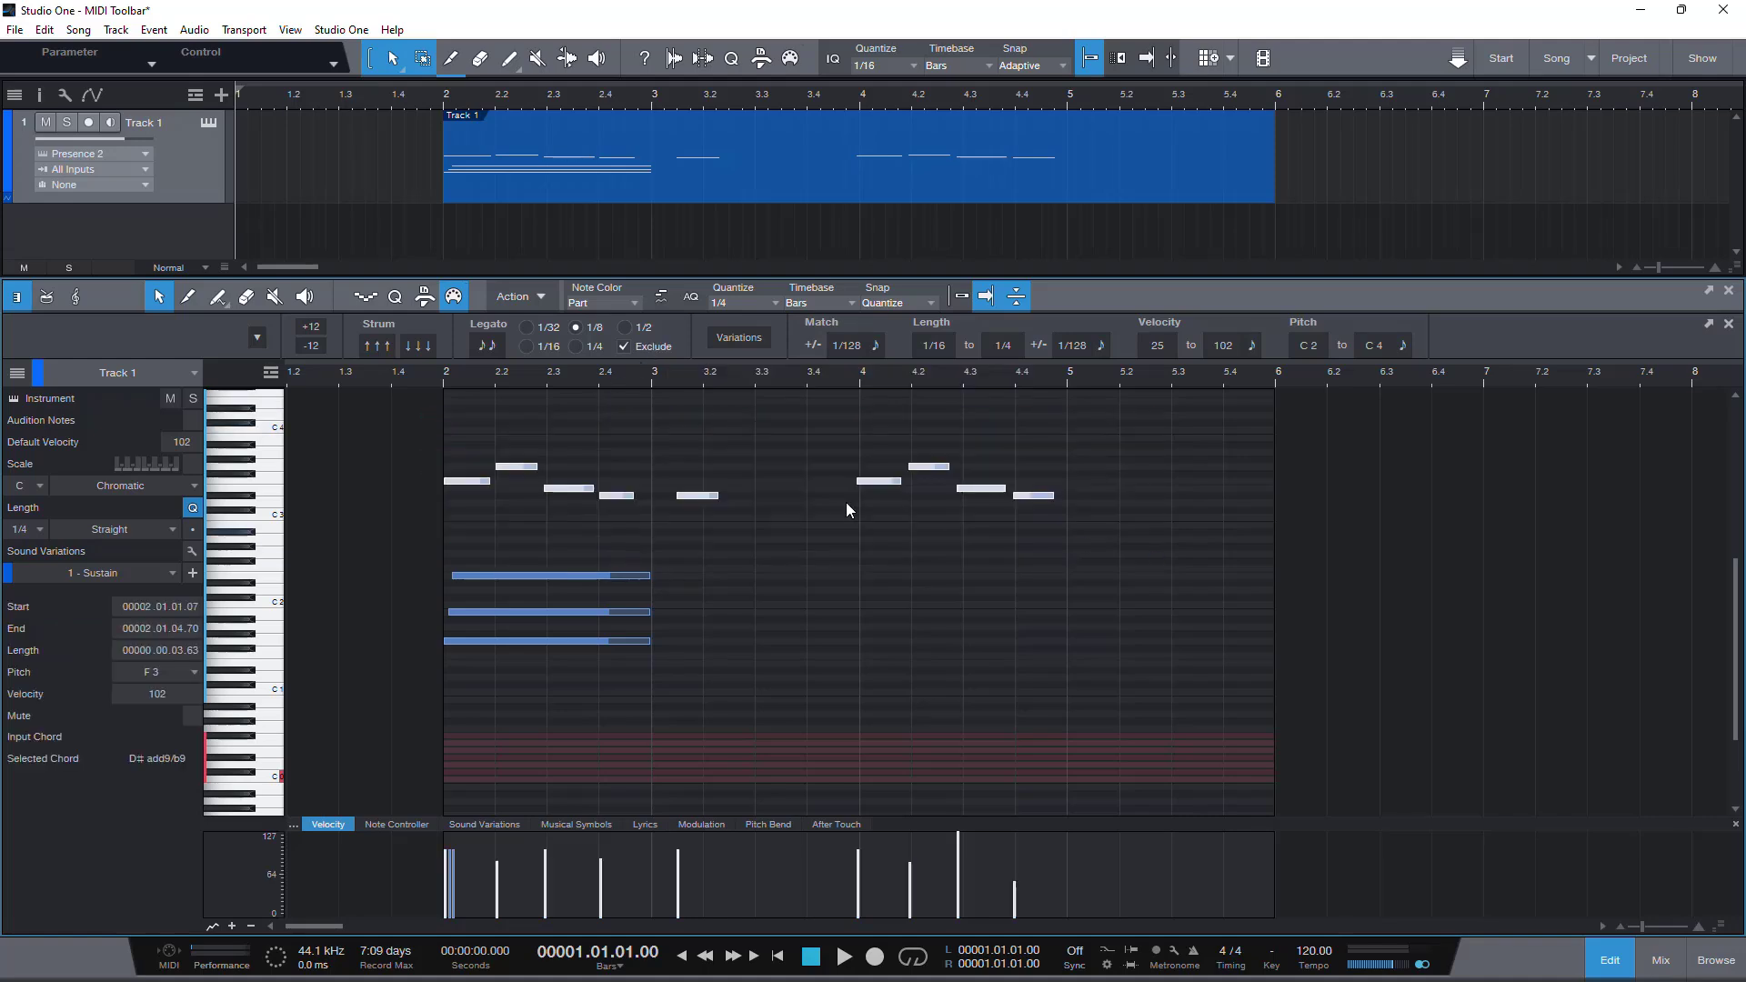
pyautogui.click(483, 344)
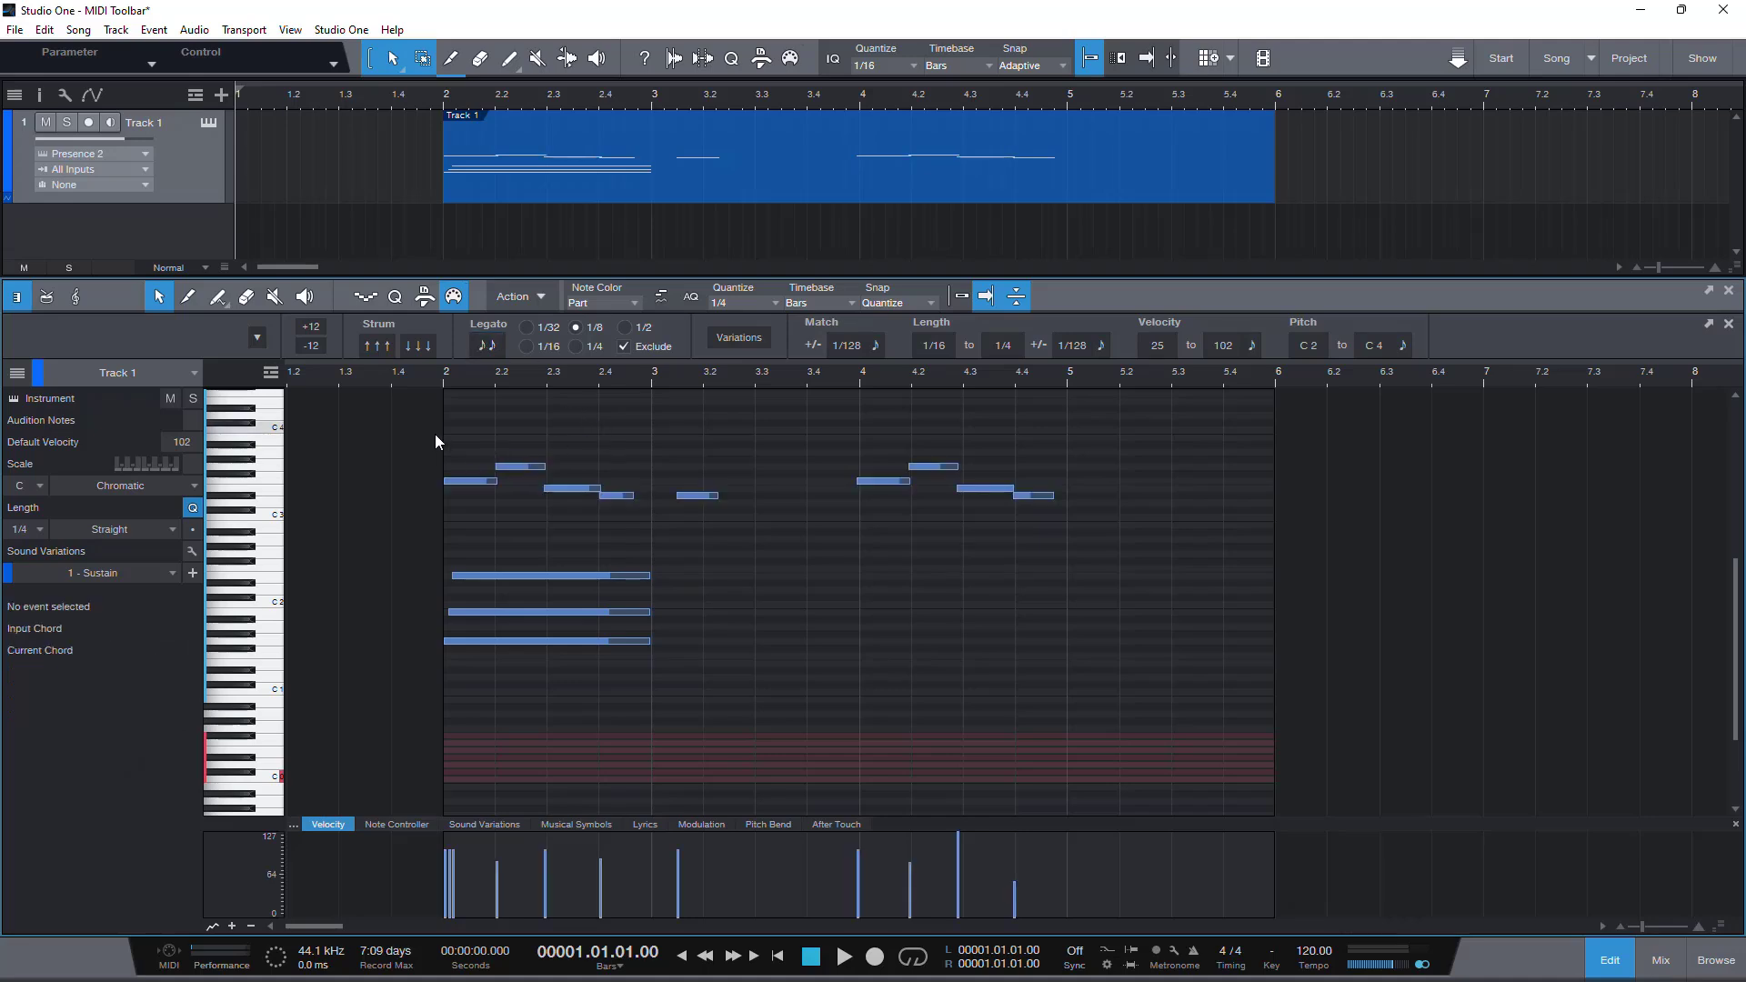
# Examine how the legato treated each melody phrase and the gaps between them by selecting the note groups
pyautogui.moveTo(428, 427); pyautogui.dragTo(707, 514)
pyautogui.moveTo(693, 429); pyautogui.dragTo(895, 546)
pyautogui.moveTo(870, 435); pyautogui.dragTo(985, 527)
pyautogui.click(939, 543)
pyautogui.moveTo(346, 405); pyautogui.dragTo(1622, 500)
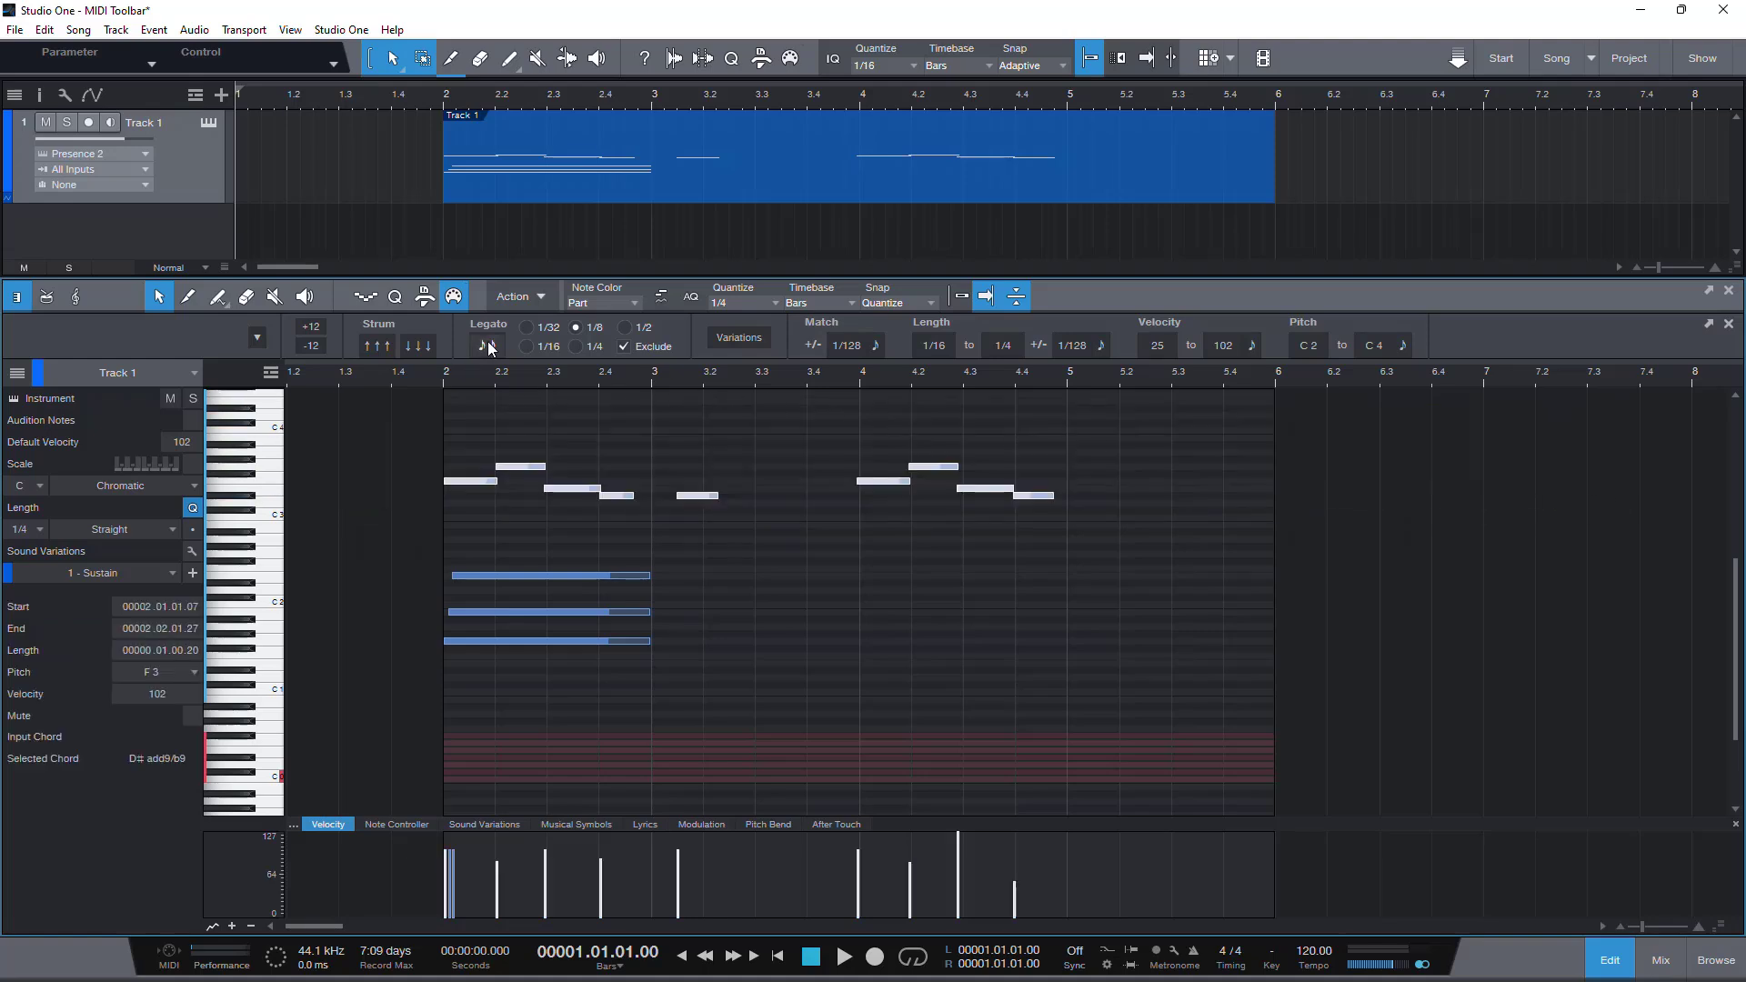
pyautogui.click(772, 537)
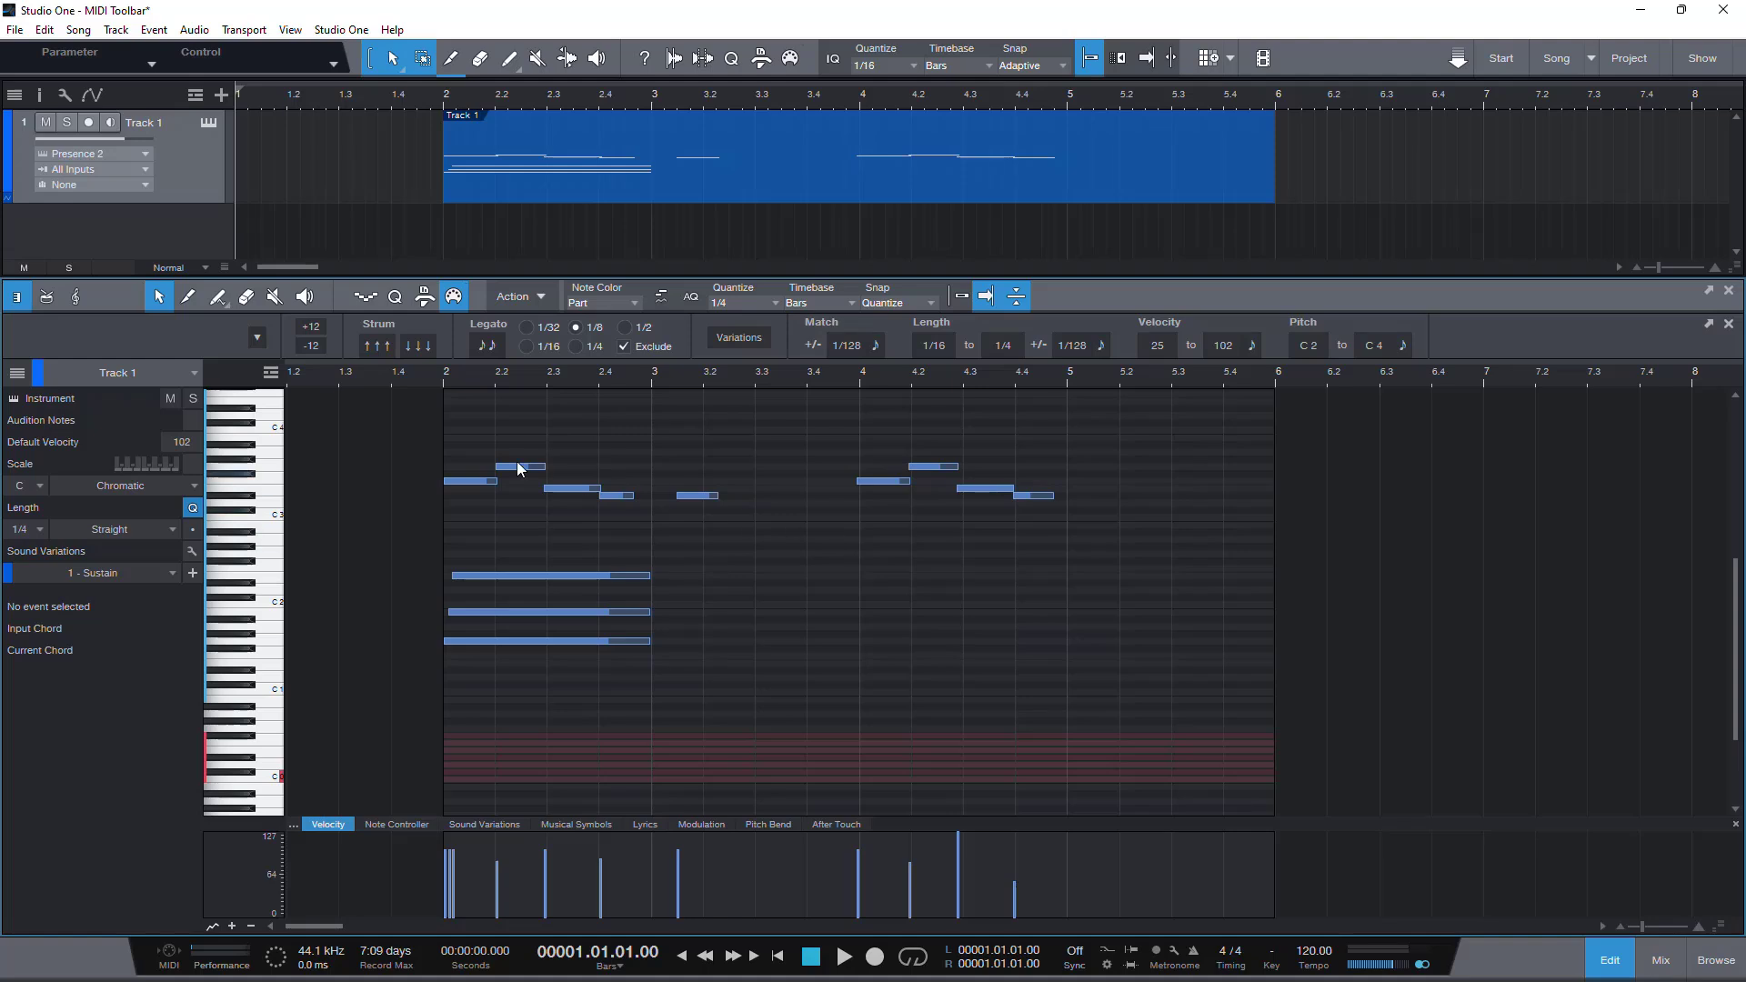
pyautogui.moveTo(423, 435); pyautogui.dragTo(614, 511)
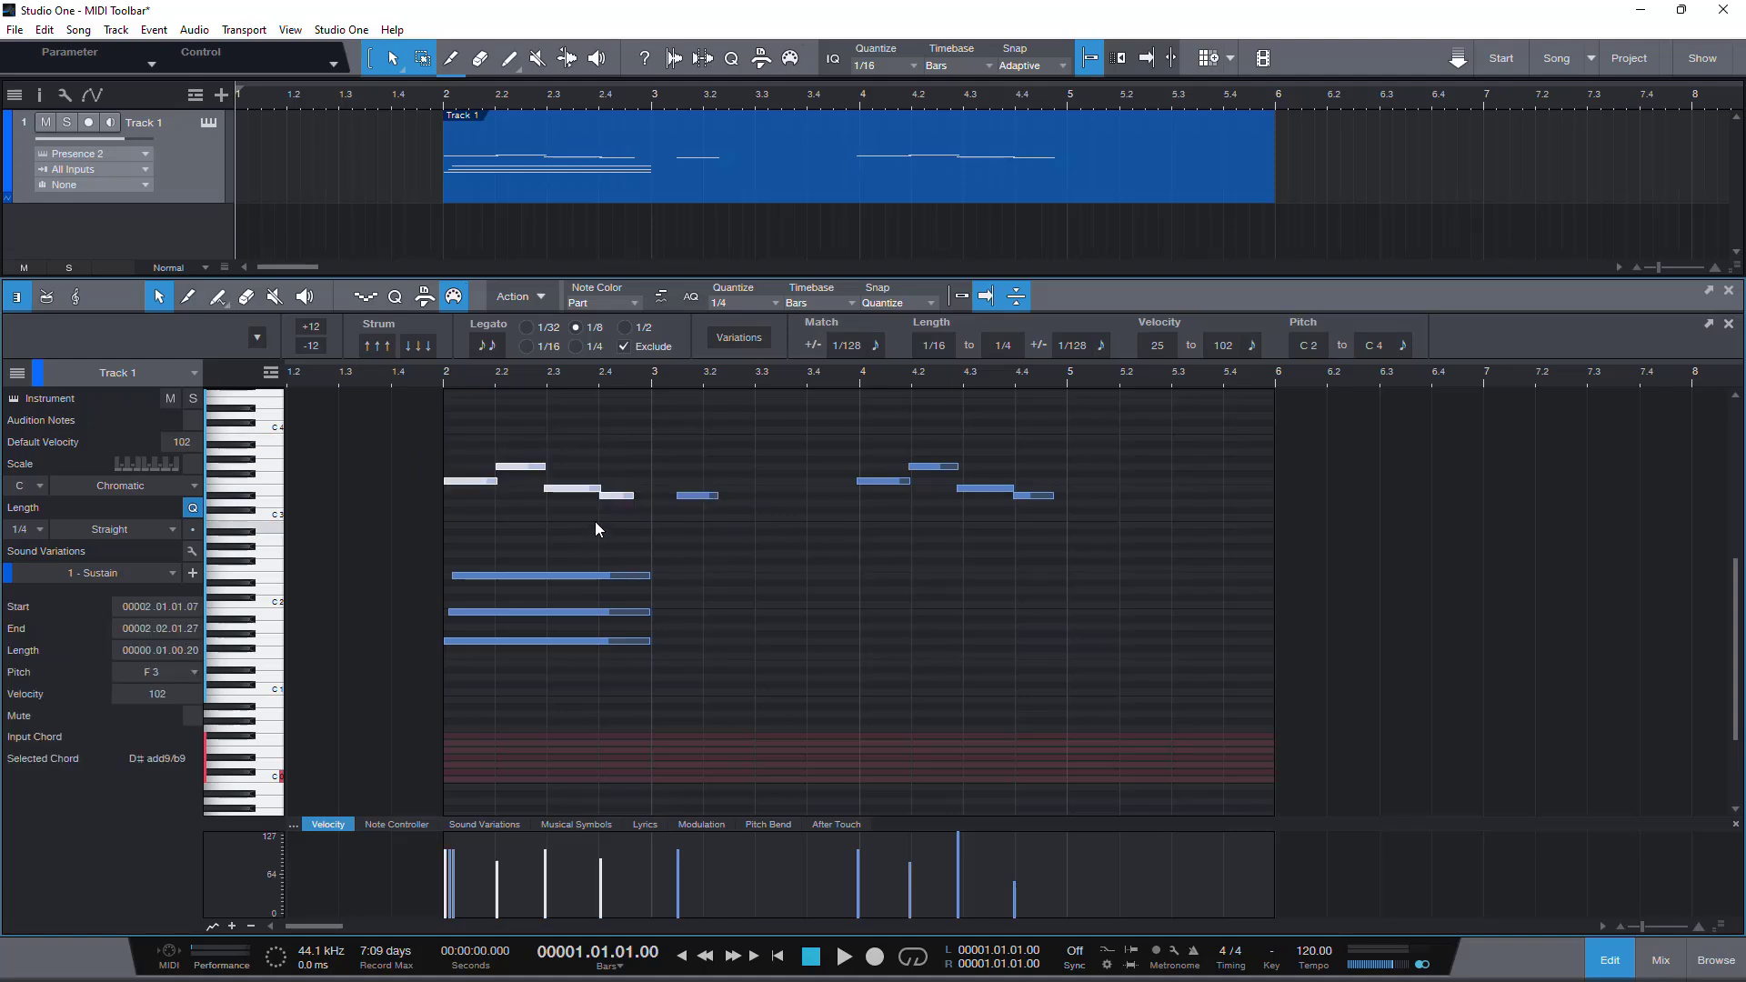
pyautogui.click(868, 555)
pyautogui.moveTo(835, 435); pyautogui.dragTo(1012, 524)
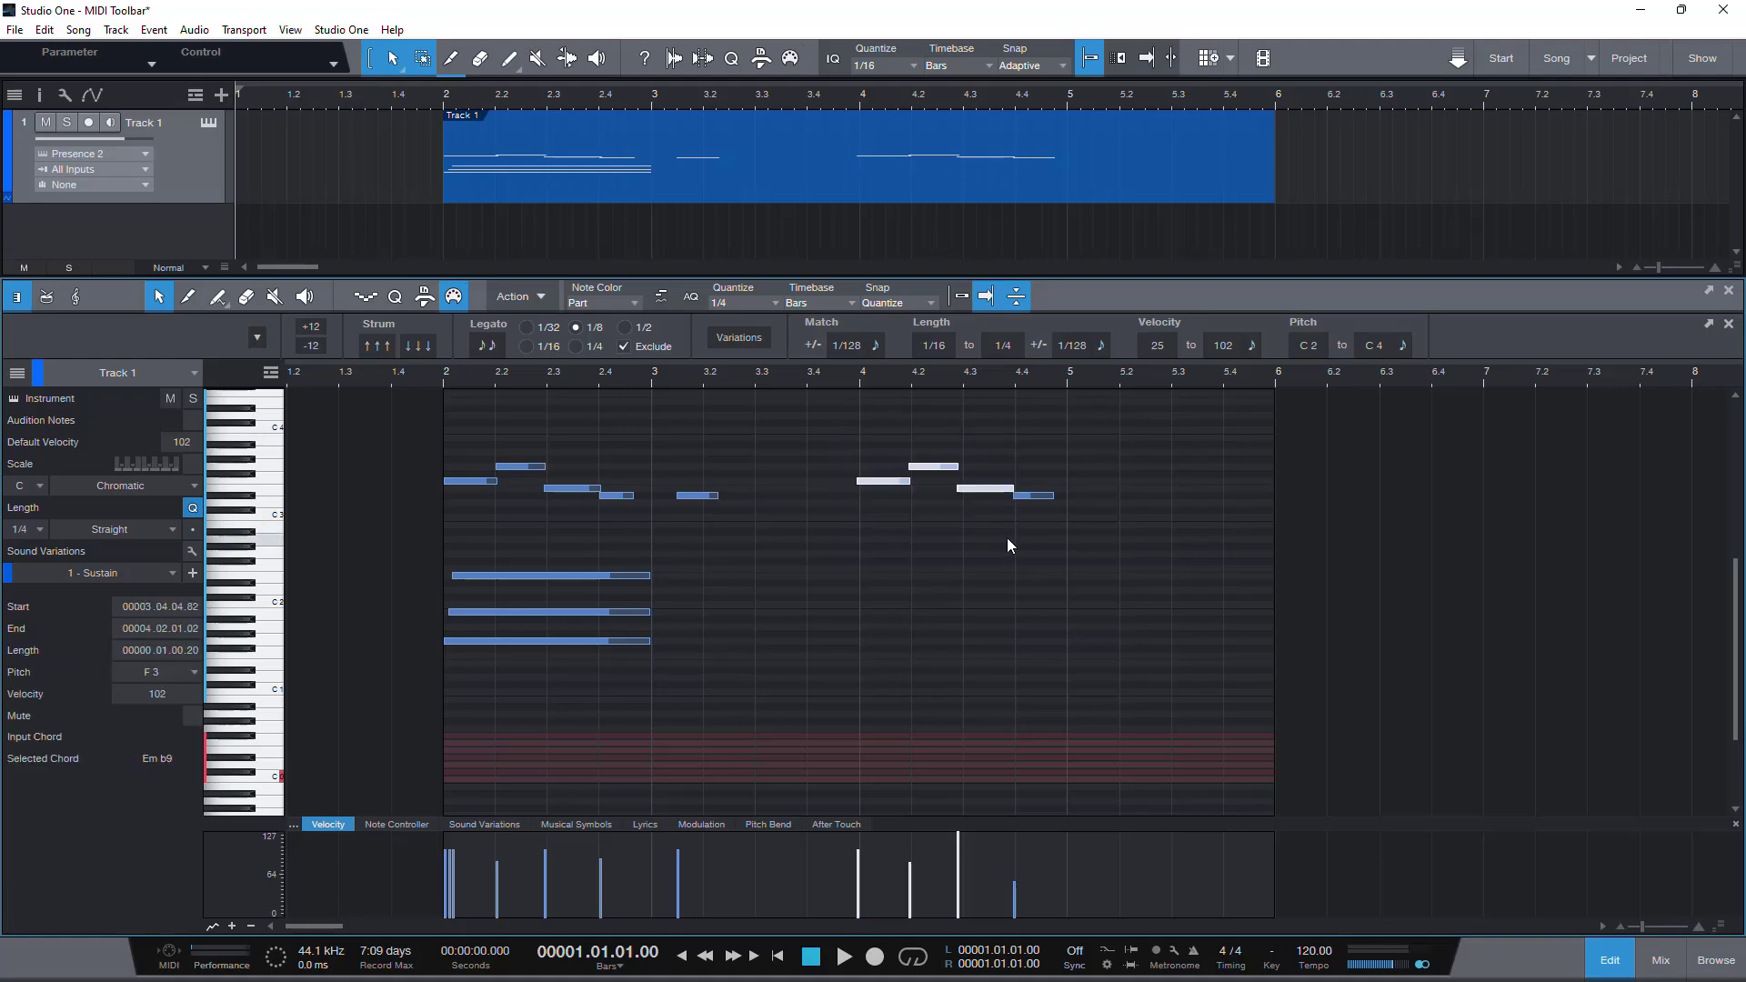
pyautogui.click(743, 556)
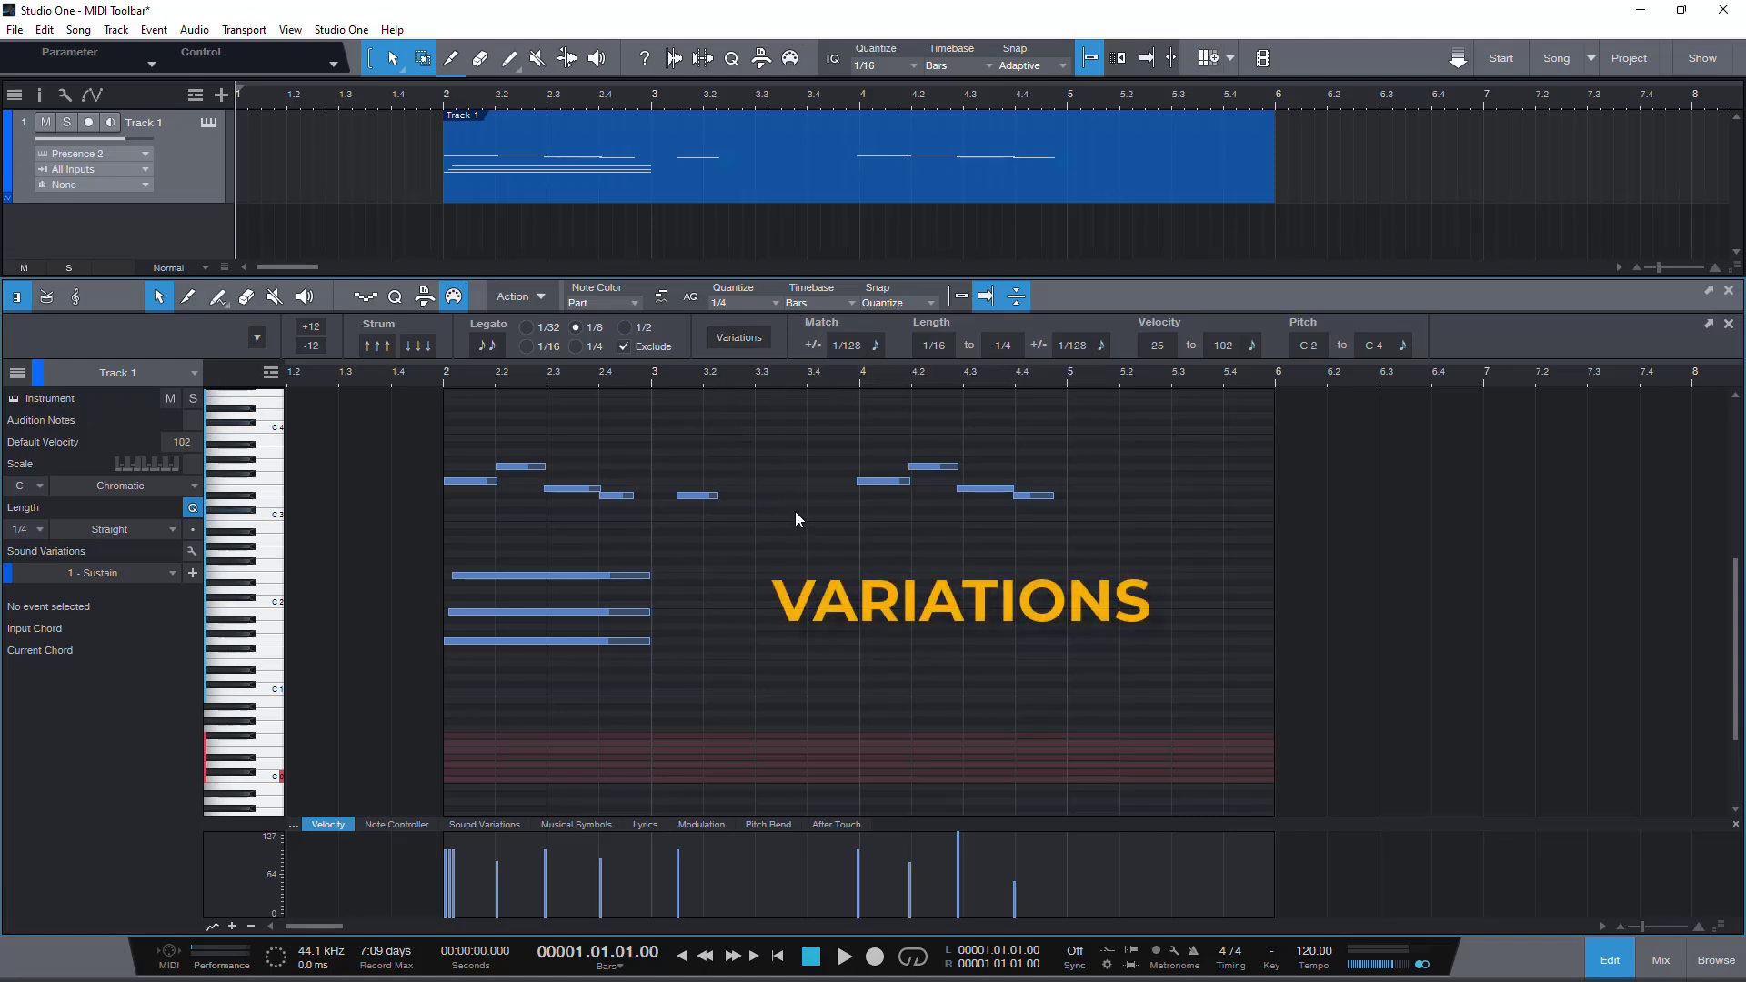
# Select all notes sharing the first melody note's sound variation and display the Sound Variations lane
pyautogui.click(477, 483)
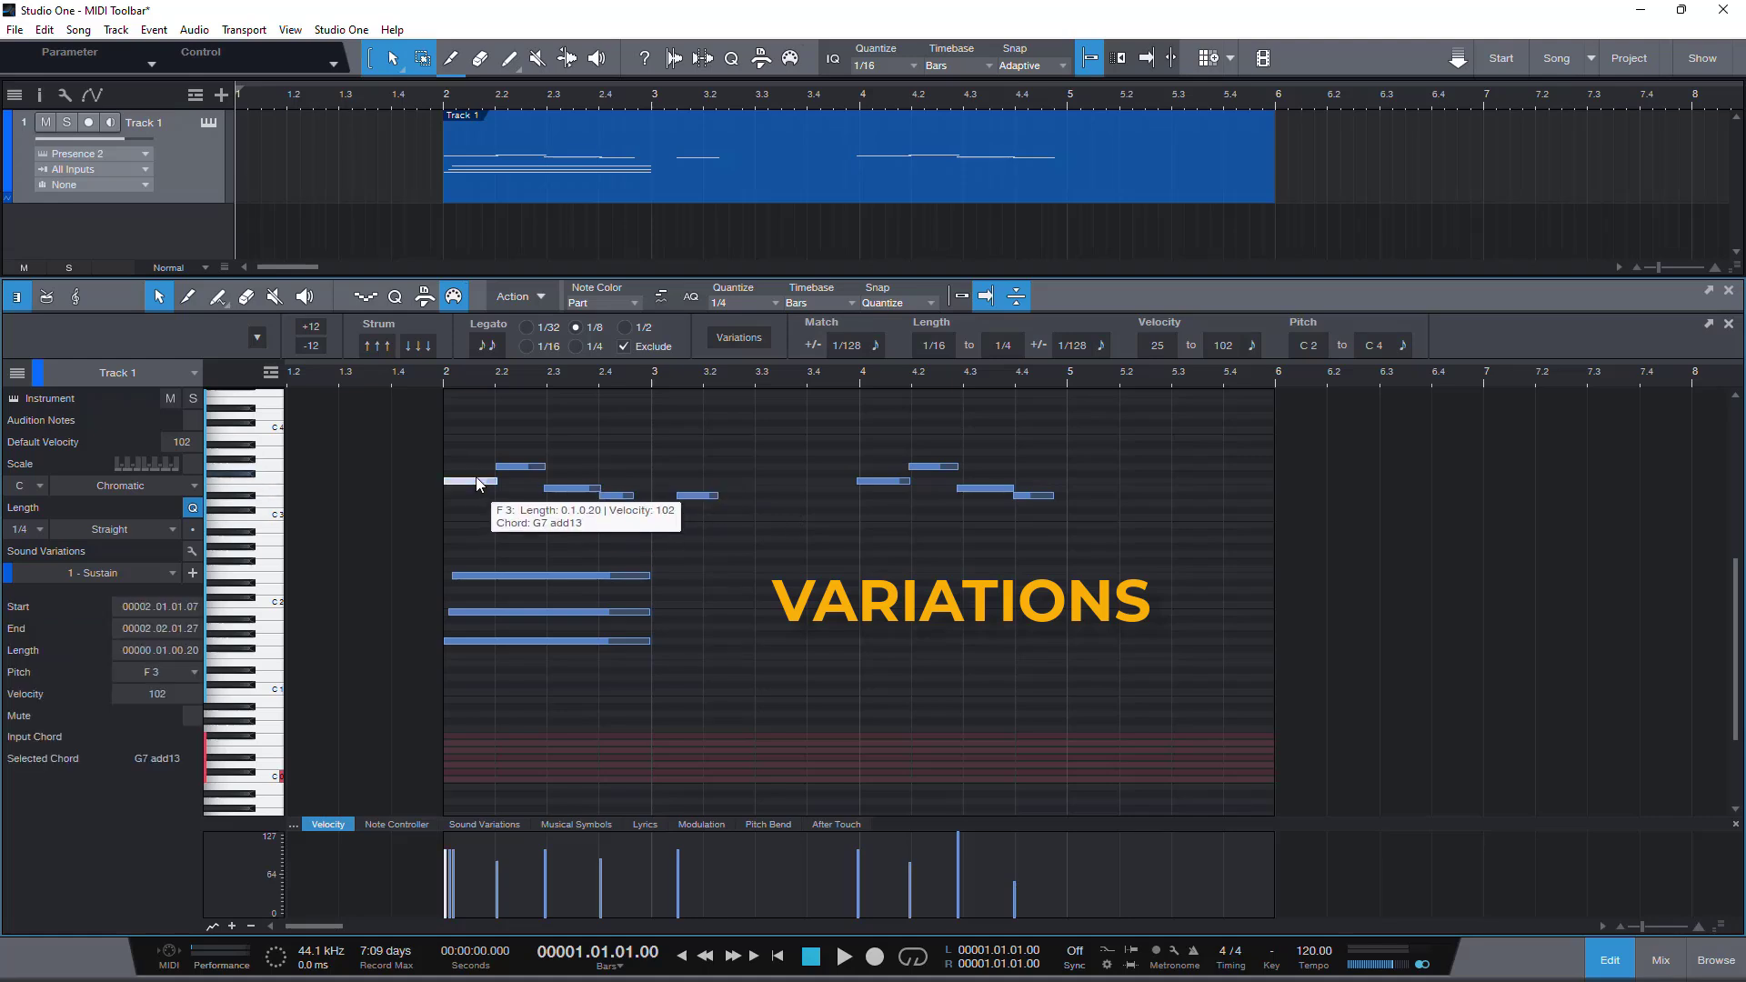
pyautogui.click(739, 335)
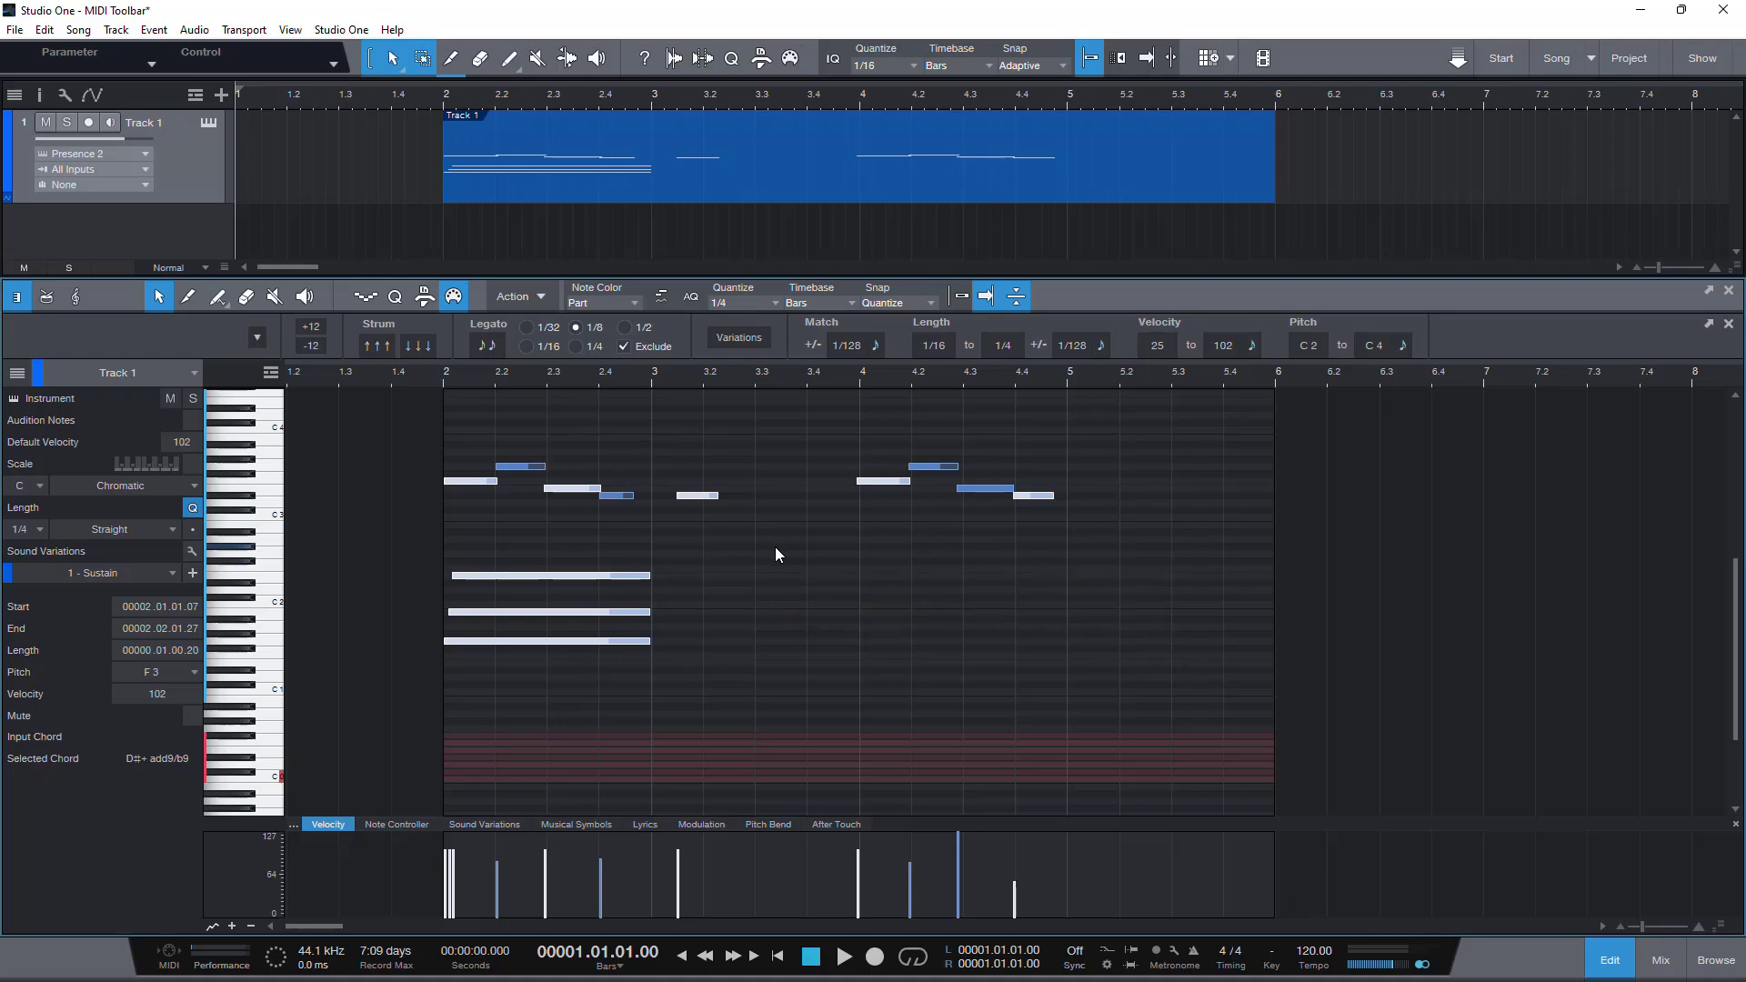
pyautogui.click(485, 824)
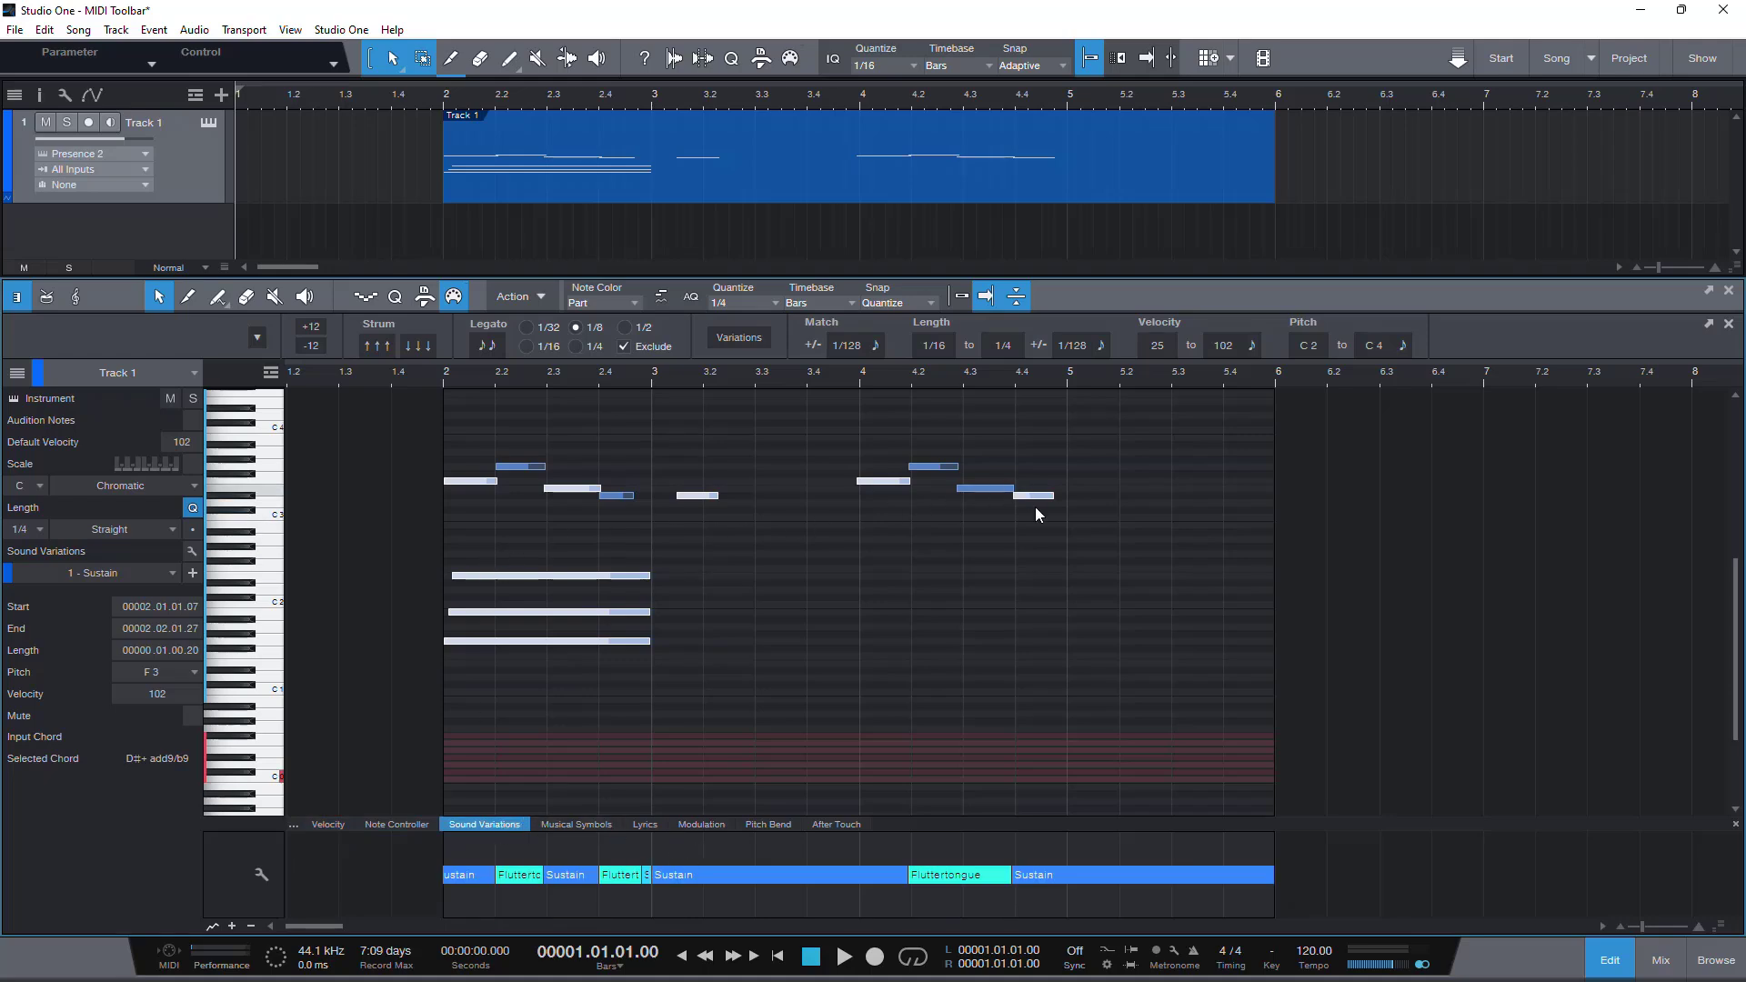
# Select all notes that share the G 3 note's Fluttertongue variation and apply the Legato sound variation to them
pyautogui.click(511, 465)
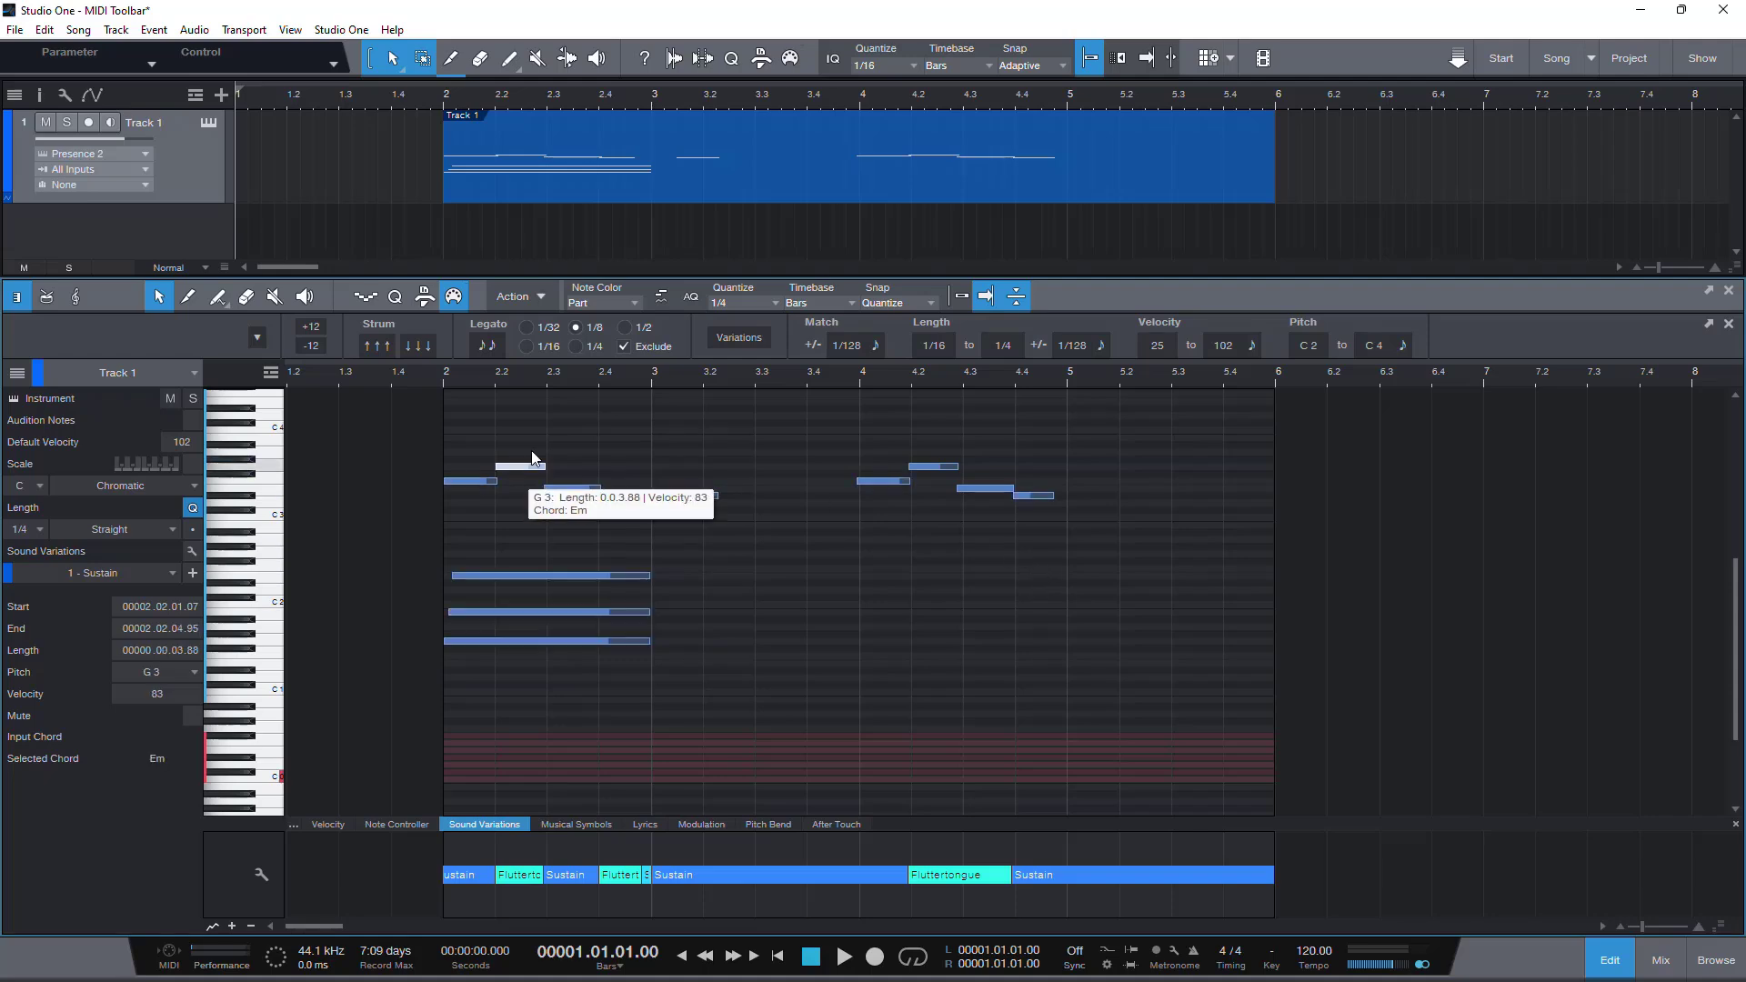
pyautogui.click(744, 339)
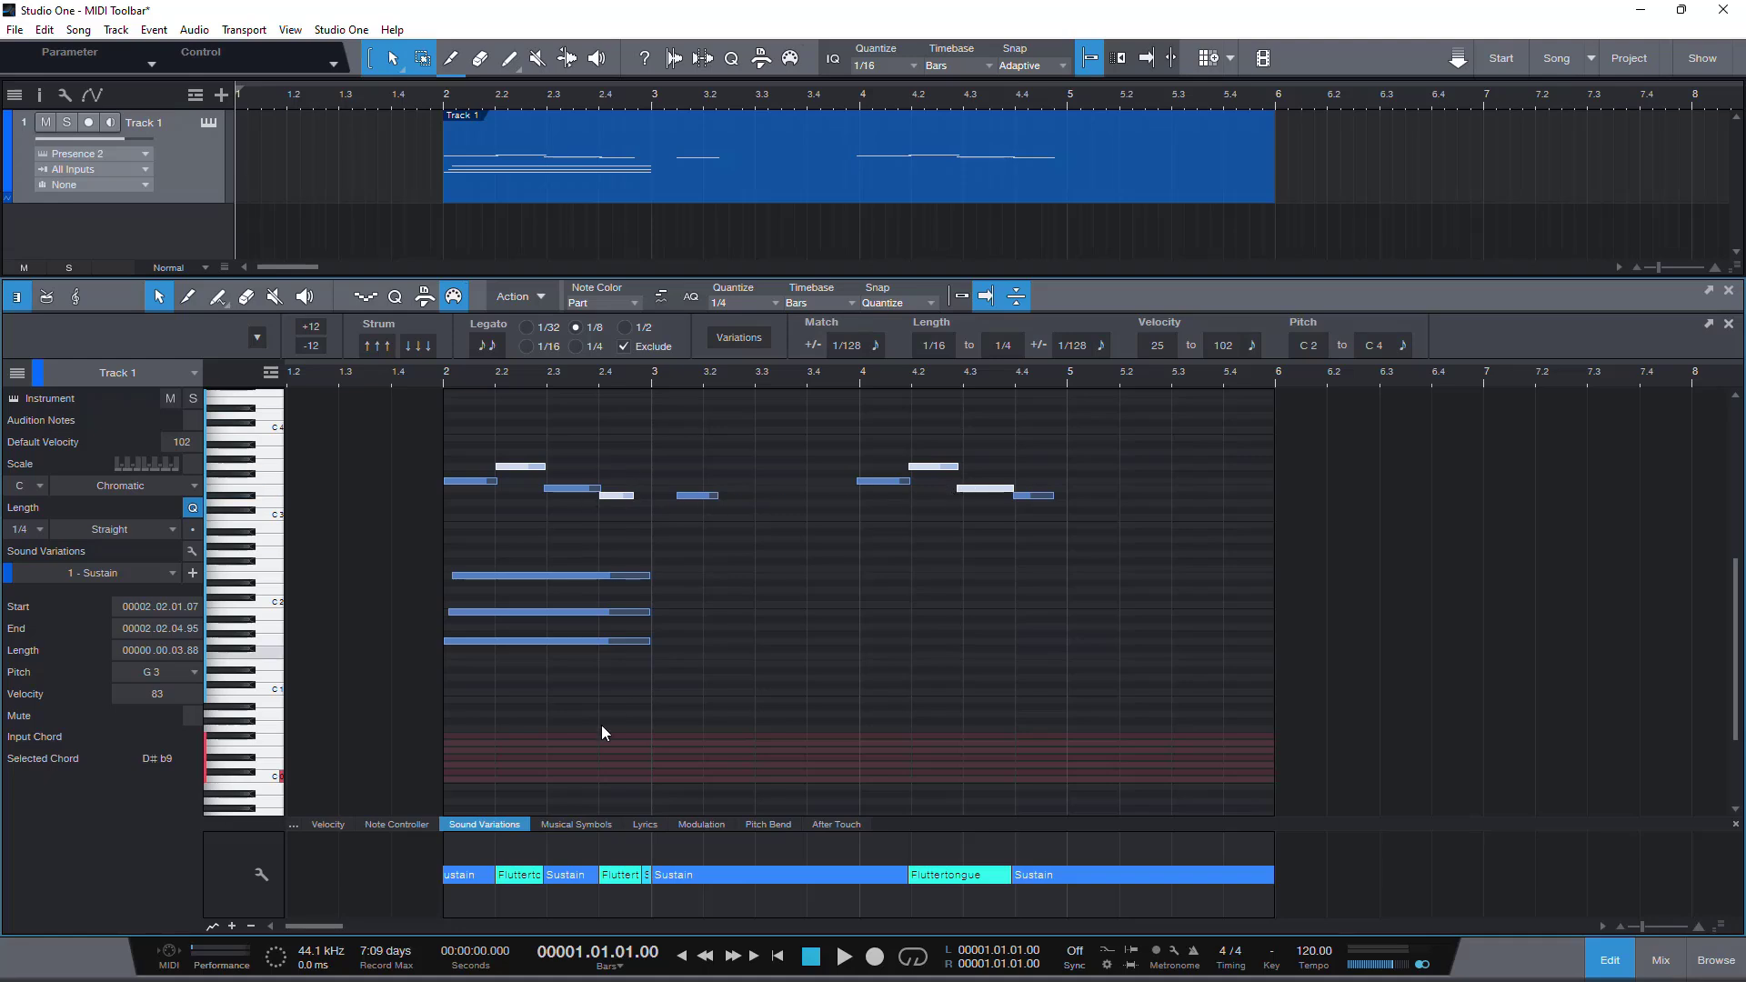
pyautogui.rightClick(521, 466)
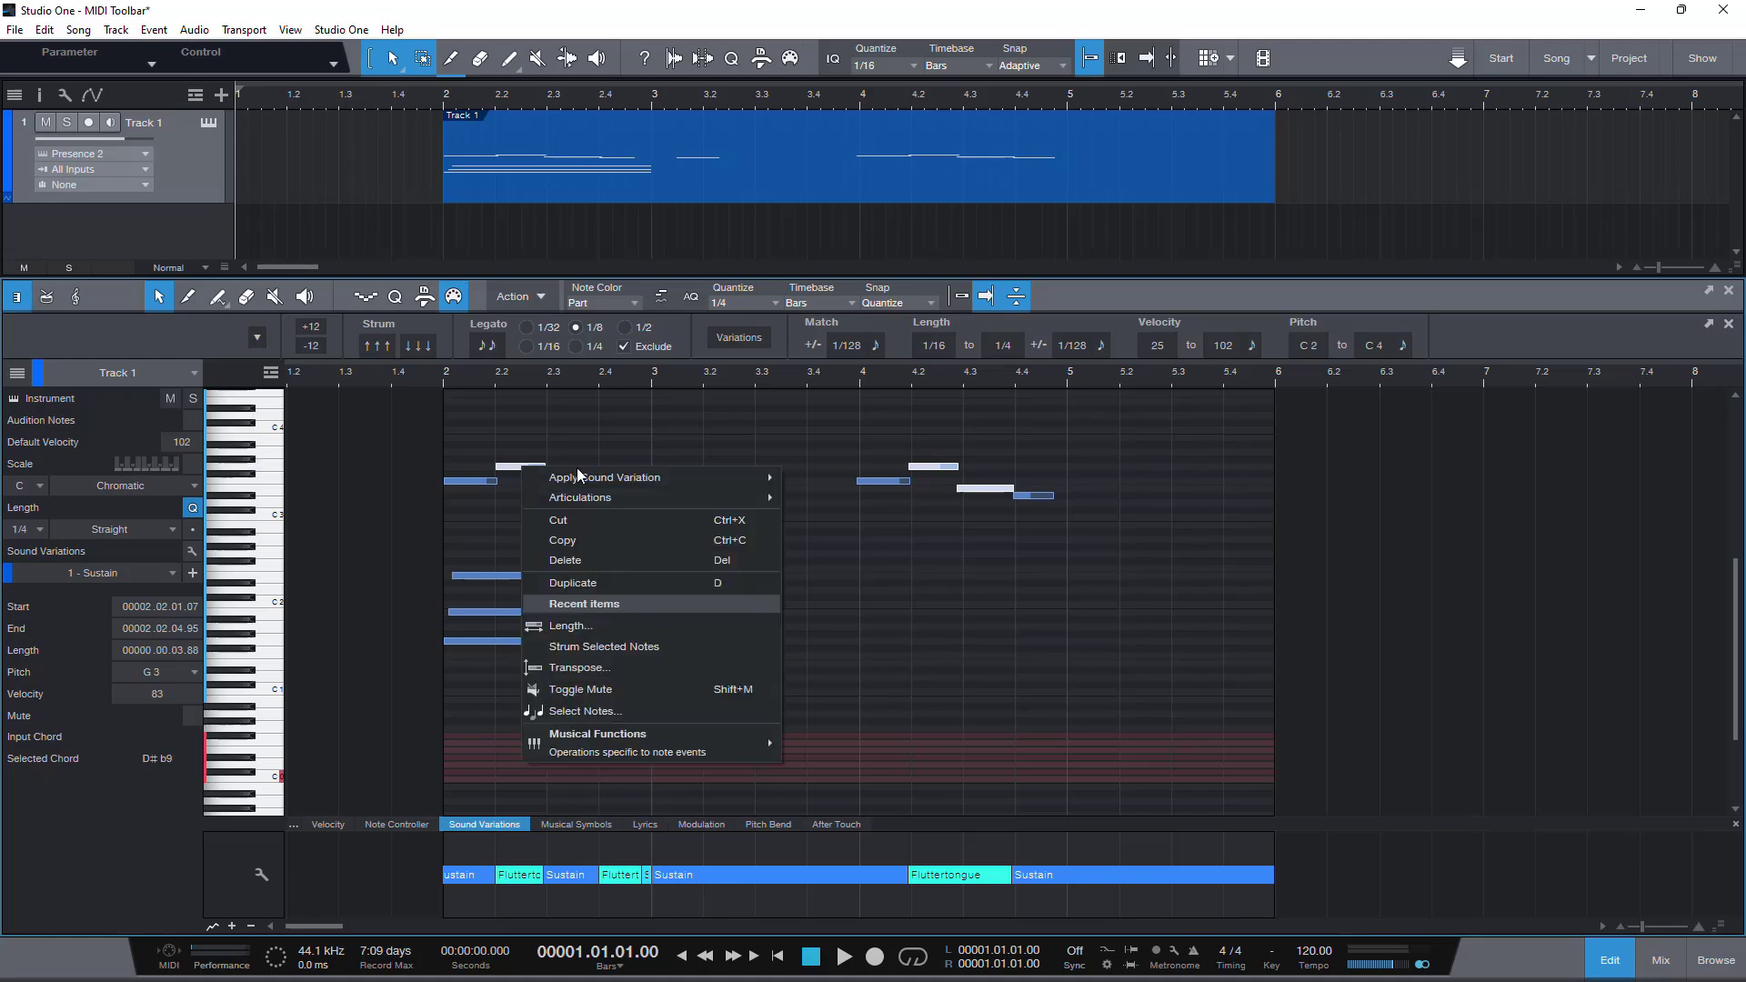
pyautogui.moveTo(728, 474)
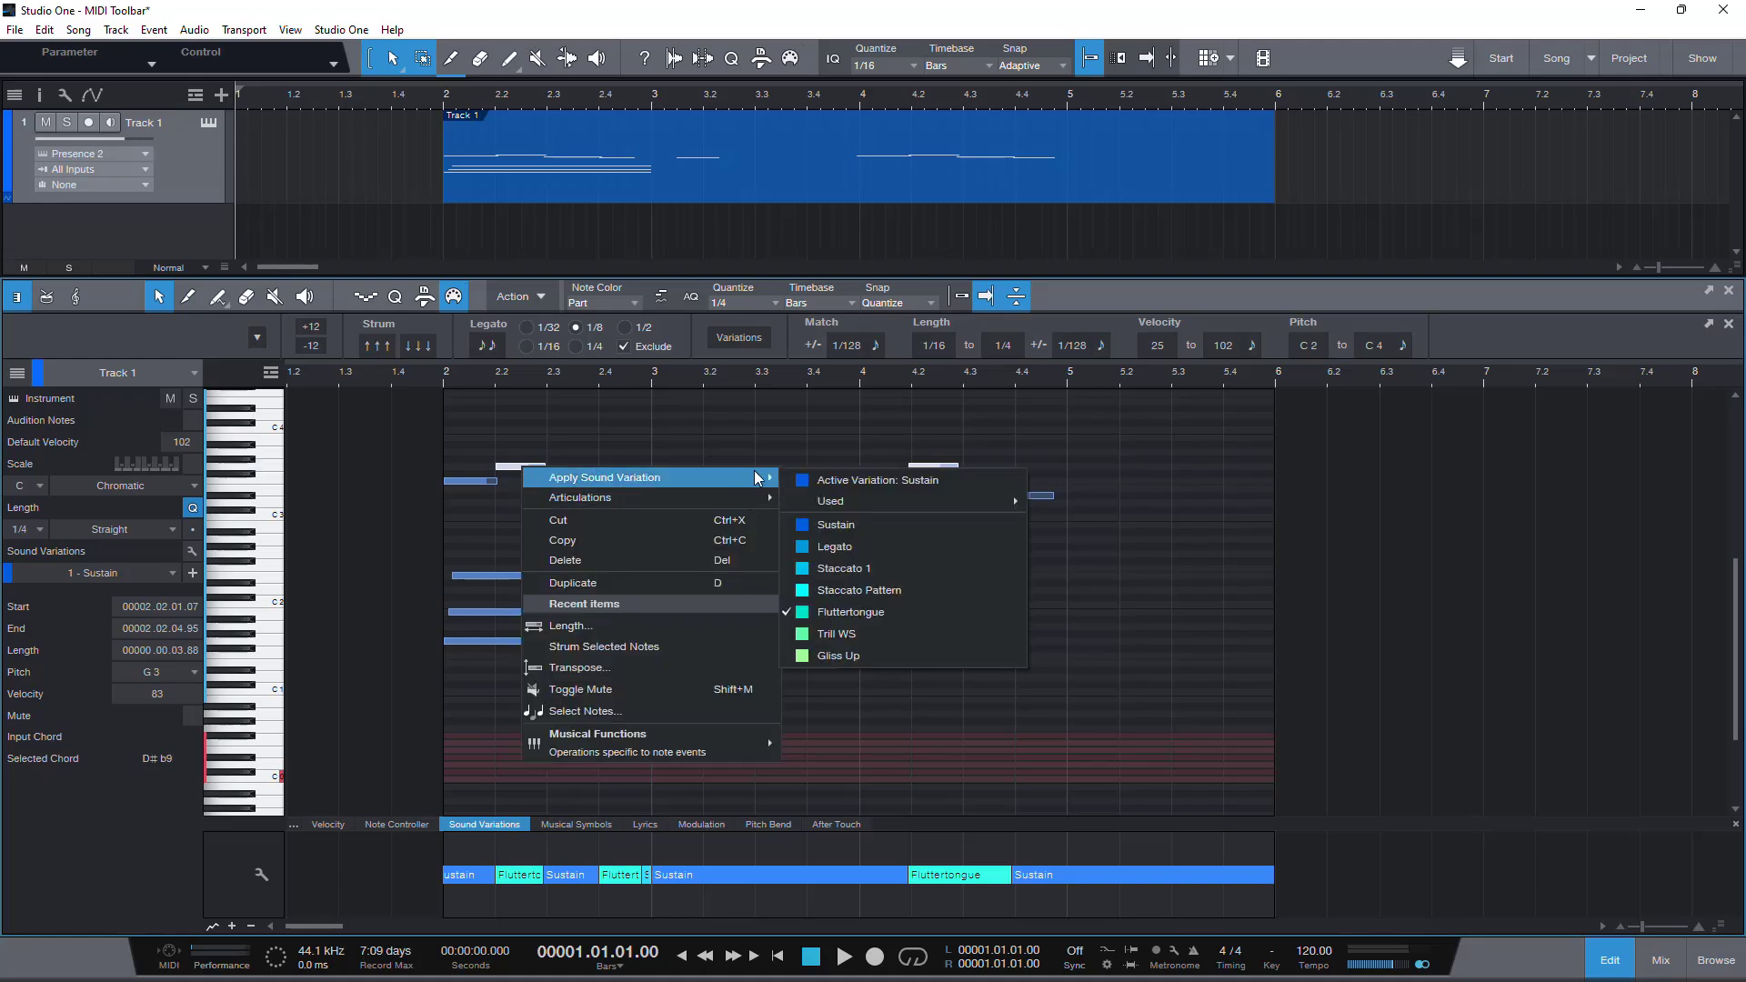
pyautogui.click(875, 553)
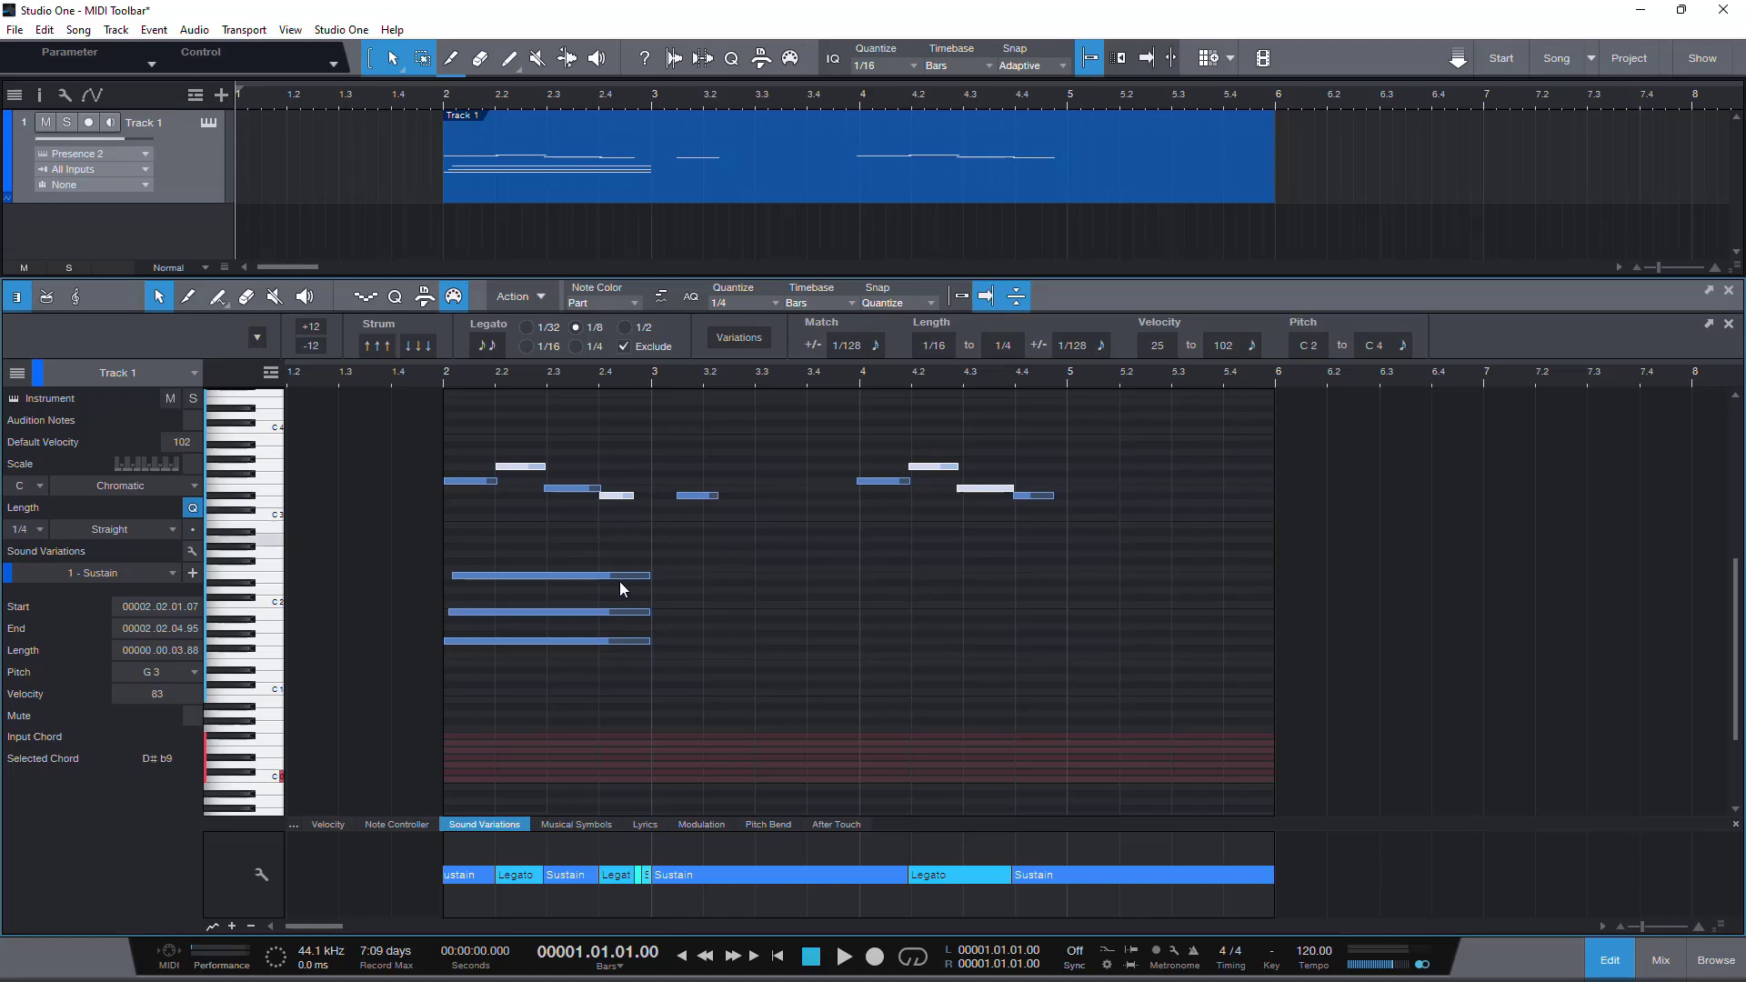
# Display the Velocity lane, adjust the selected Legato notes' velocities together, and clear the note selection
pyautogui.click(329, 825)
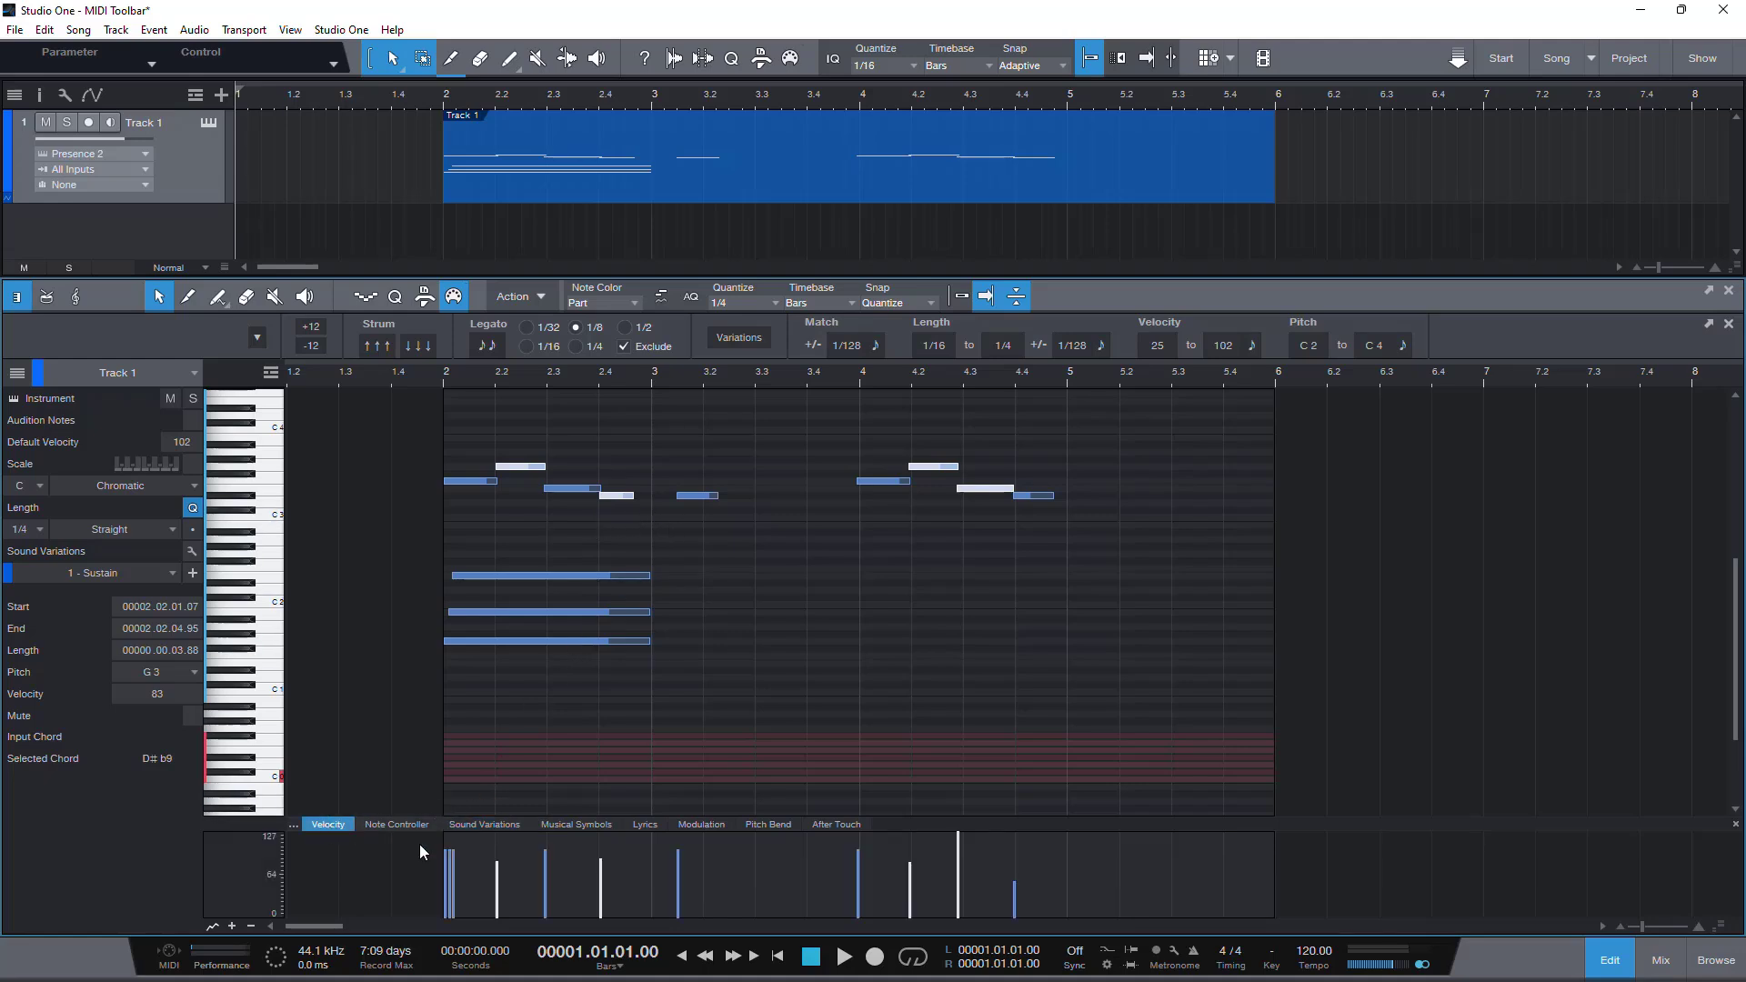
pyautogui.moveTo(497, 871)
pyautogui.mouseDown()
pyautogui.moveTo(498, 898)
pyautogui.moveTo(509, 864)
pyautogui.mouseUp()
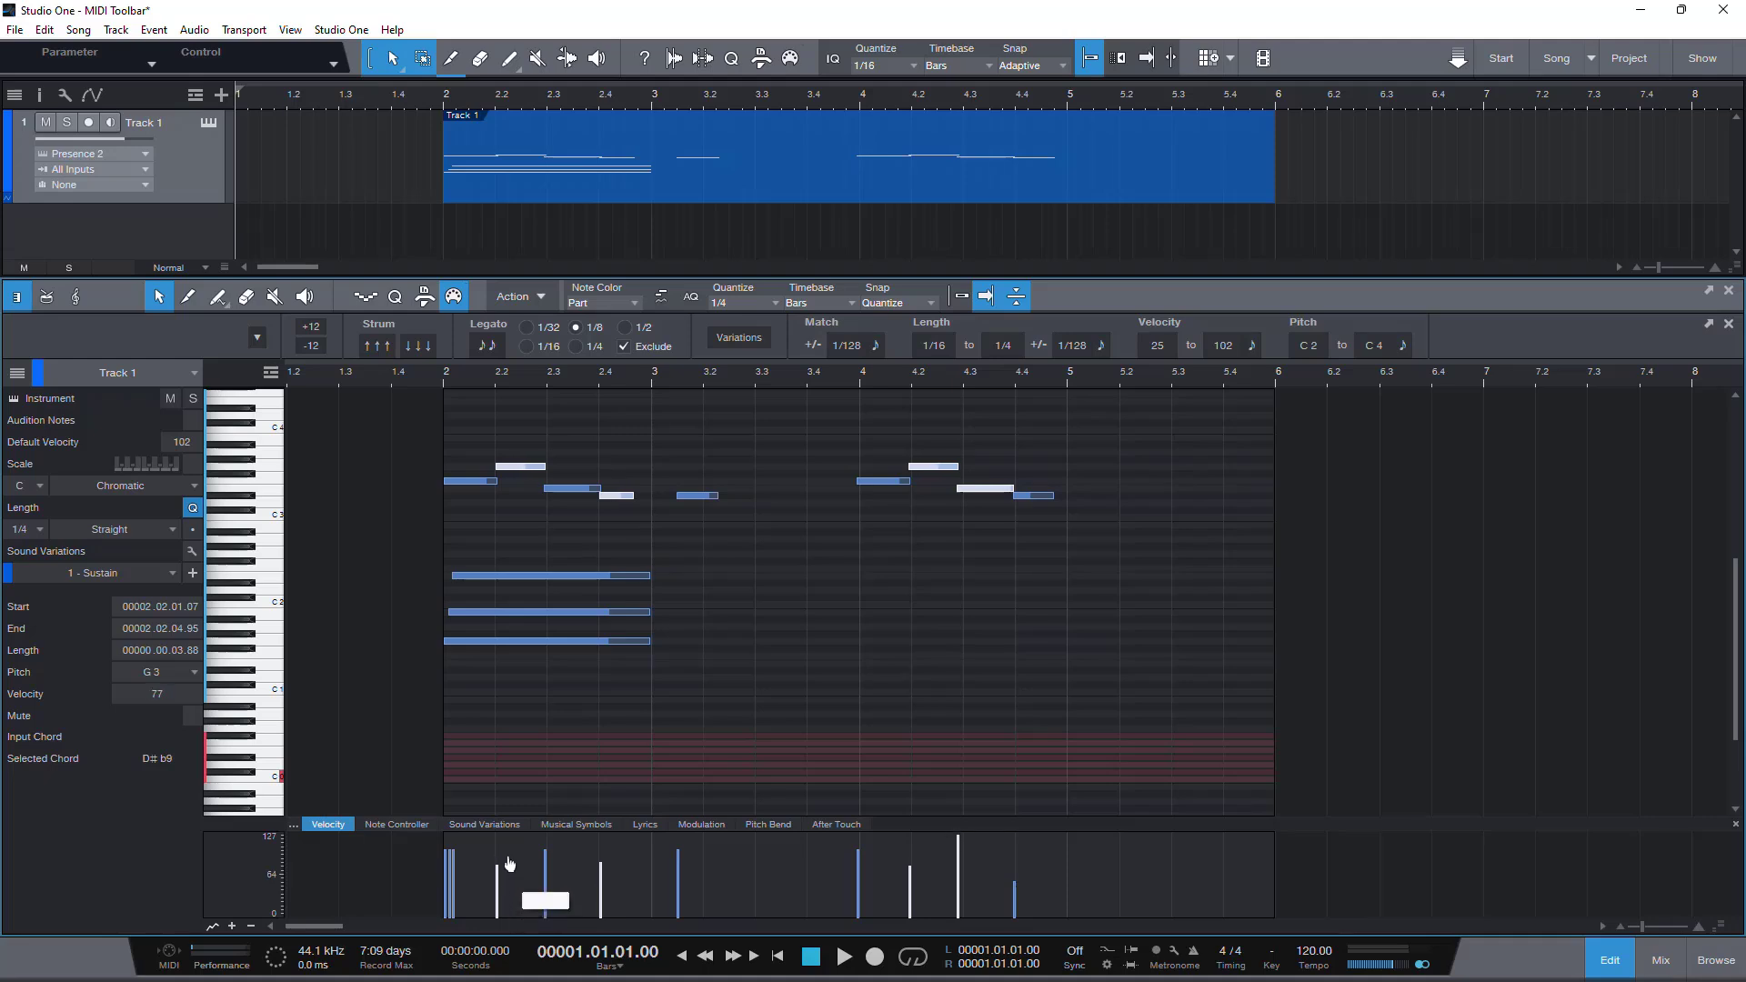
pyautogui.click(537, 529)
# Display the Sound Variations lane and select all notes that share the E 2 note's sound variation
pyautogui.click(482, 824)
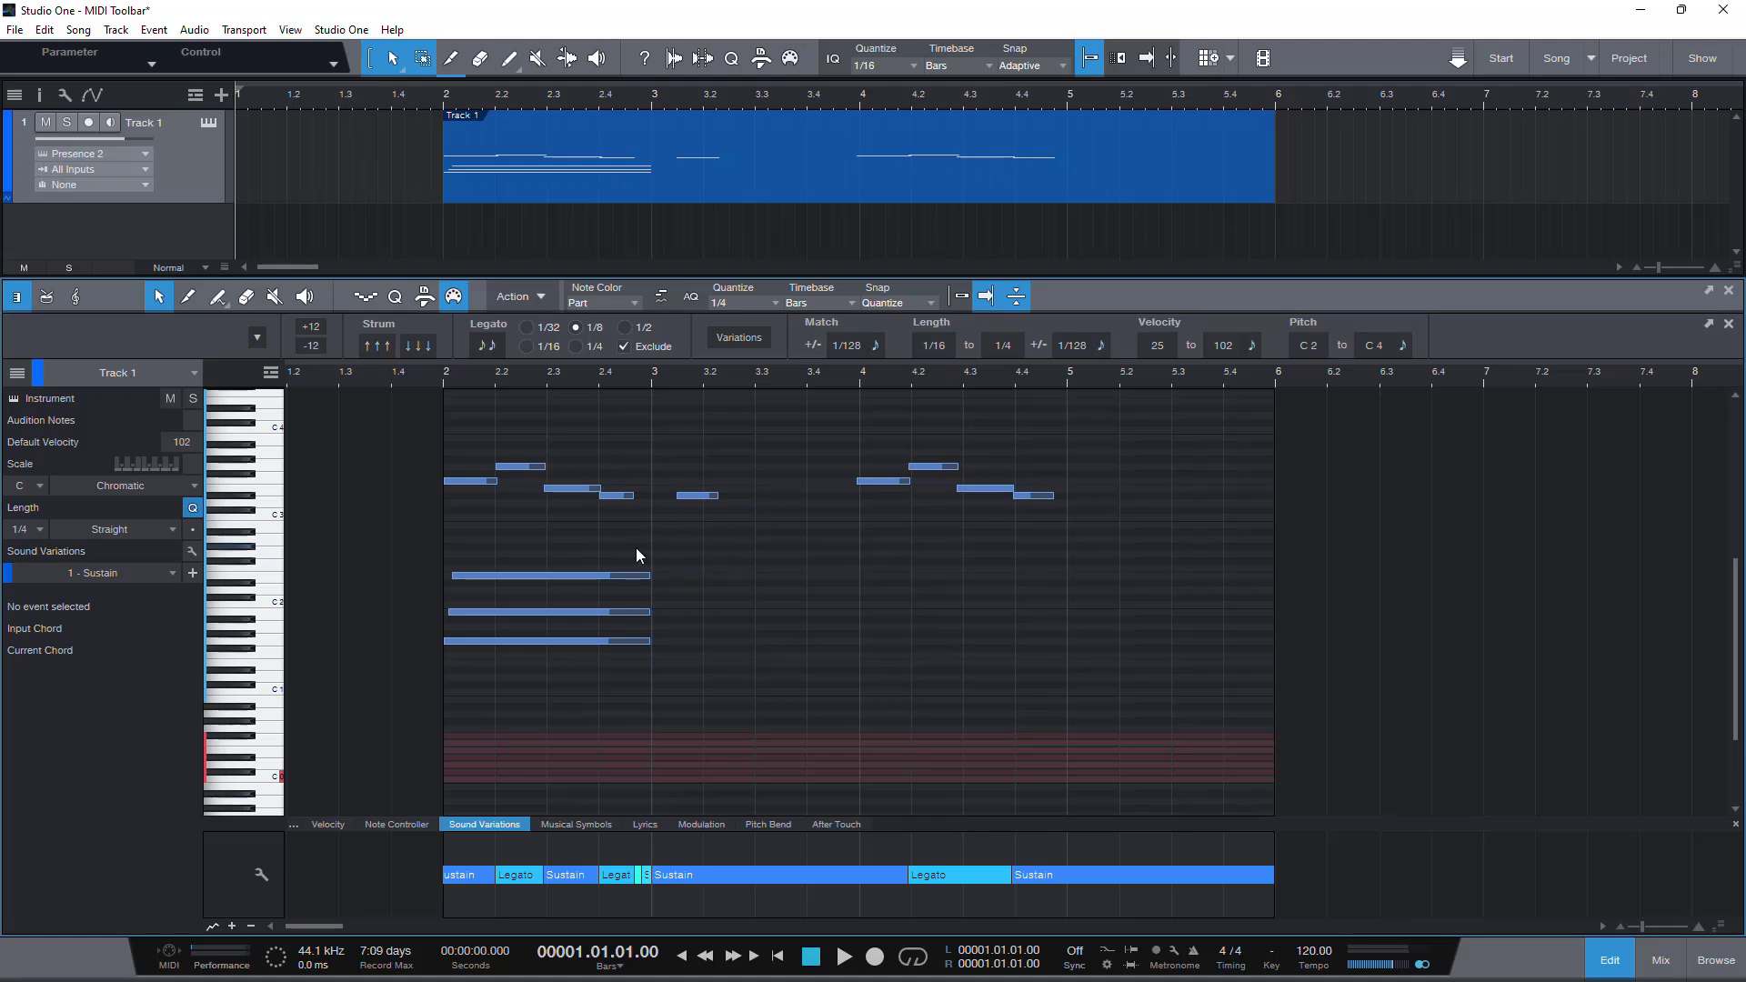
pyautogui.click(607, 576)
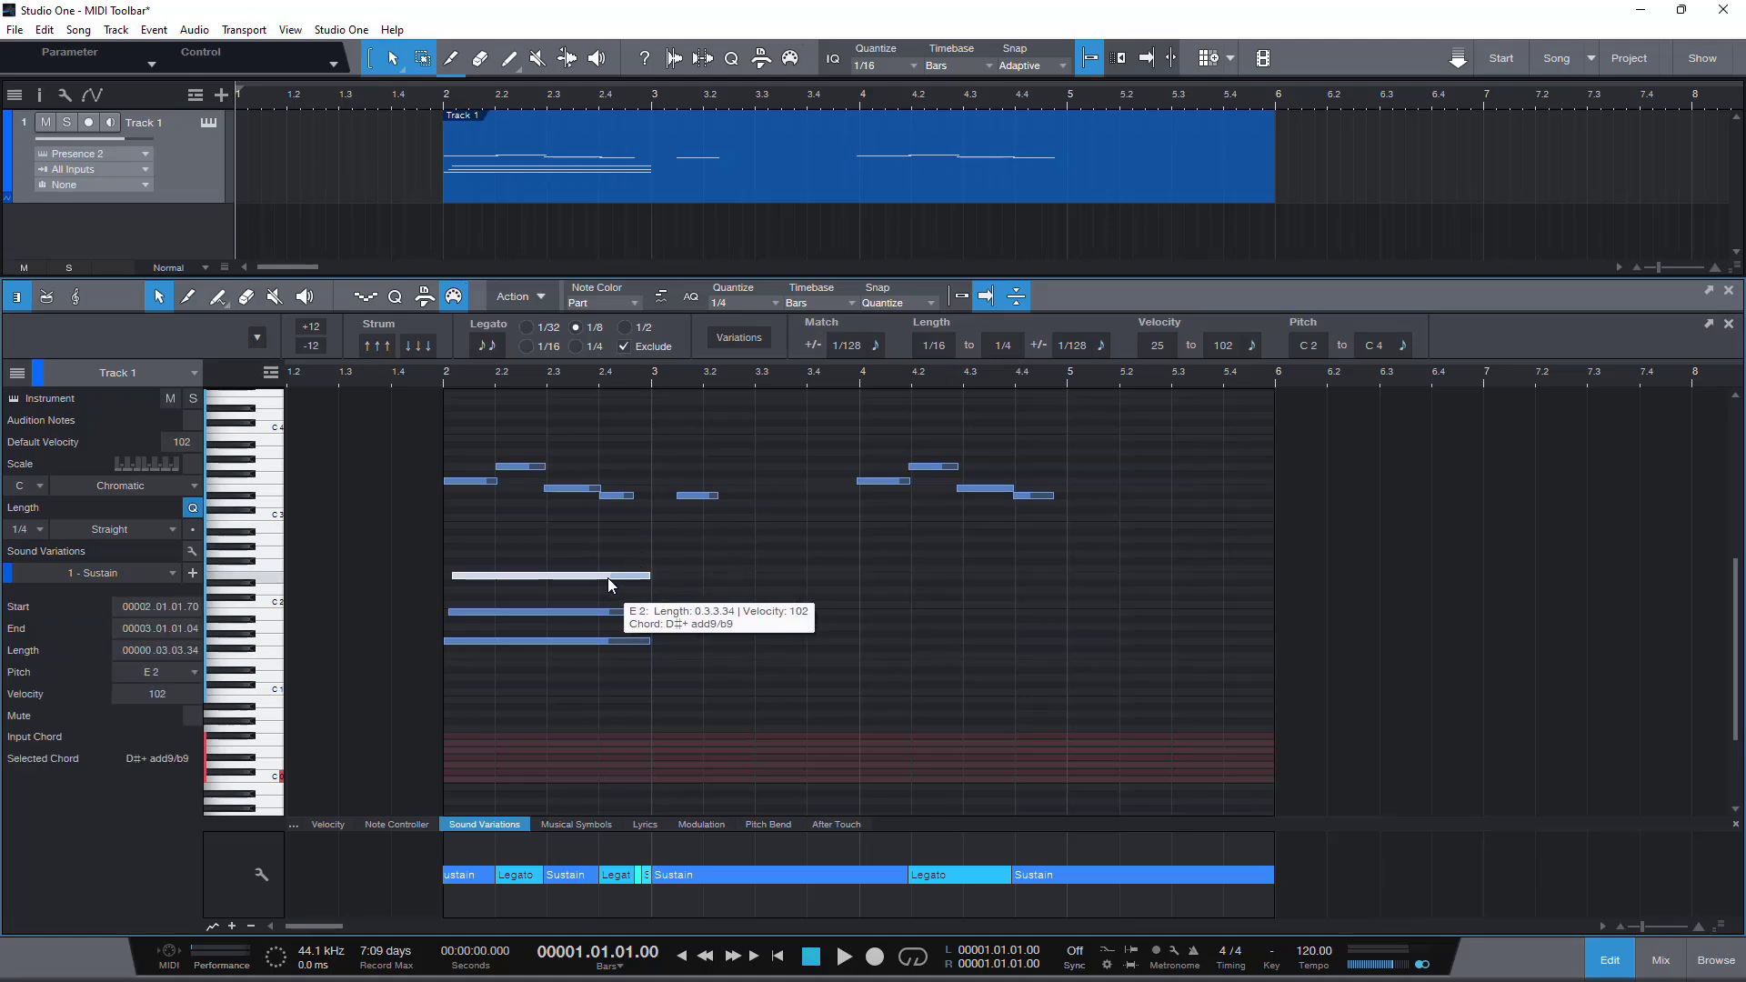
pyautogui.click(739, 337)
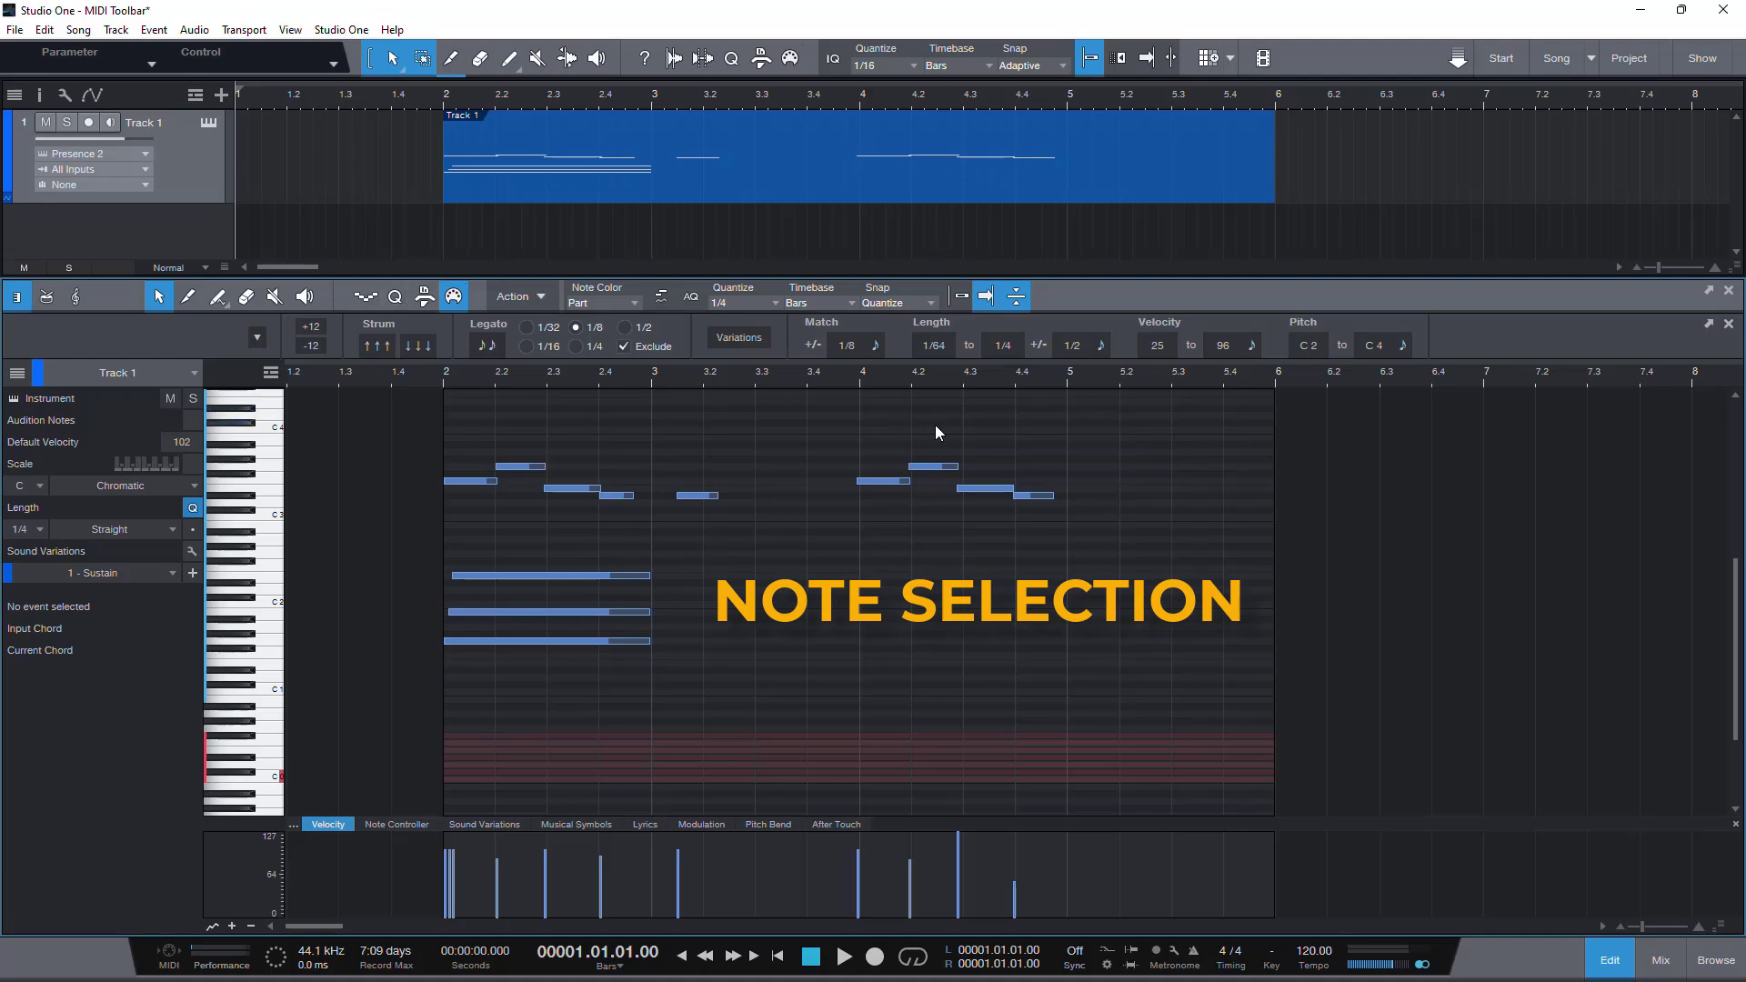
# Examine the Note Filter's selection options in the Music Editing macros, close it without applying, and return to the MIDI toolbar
pyautogui.click(424, 298)
pyautogui.click(519, 346)
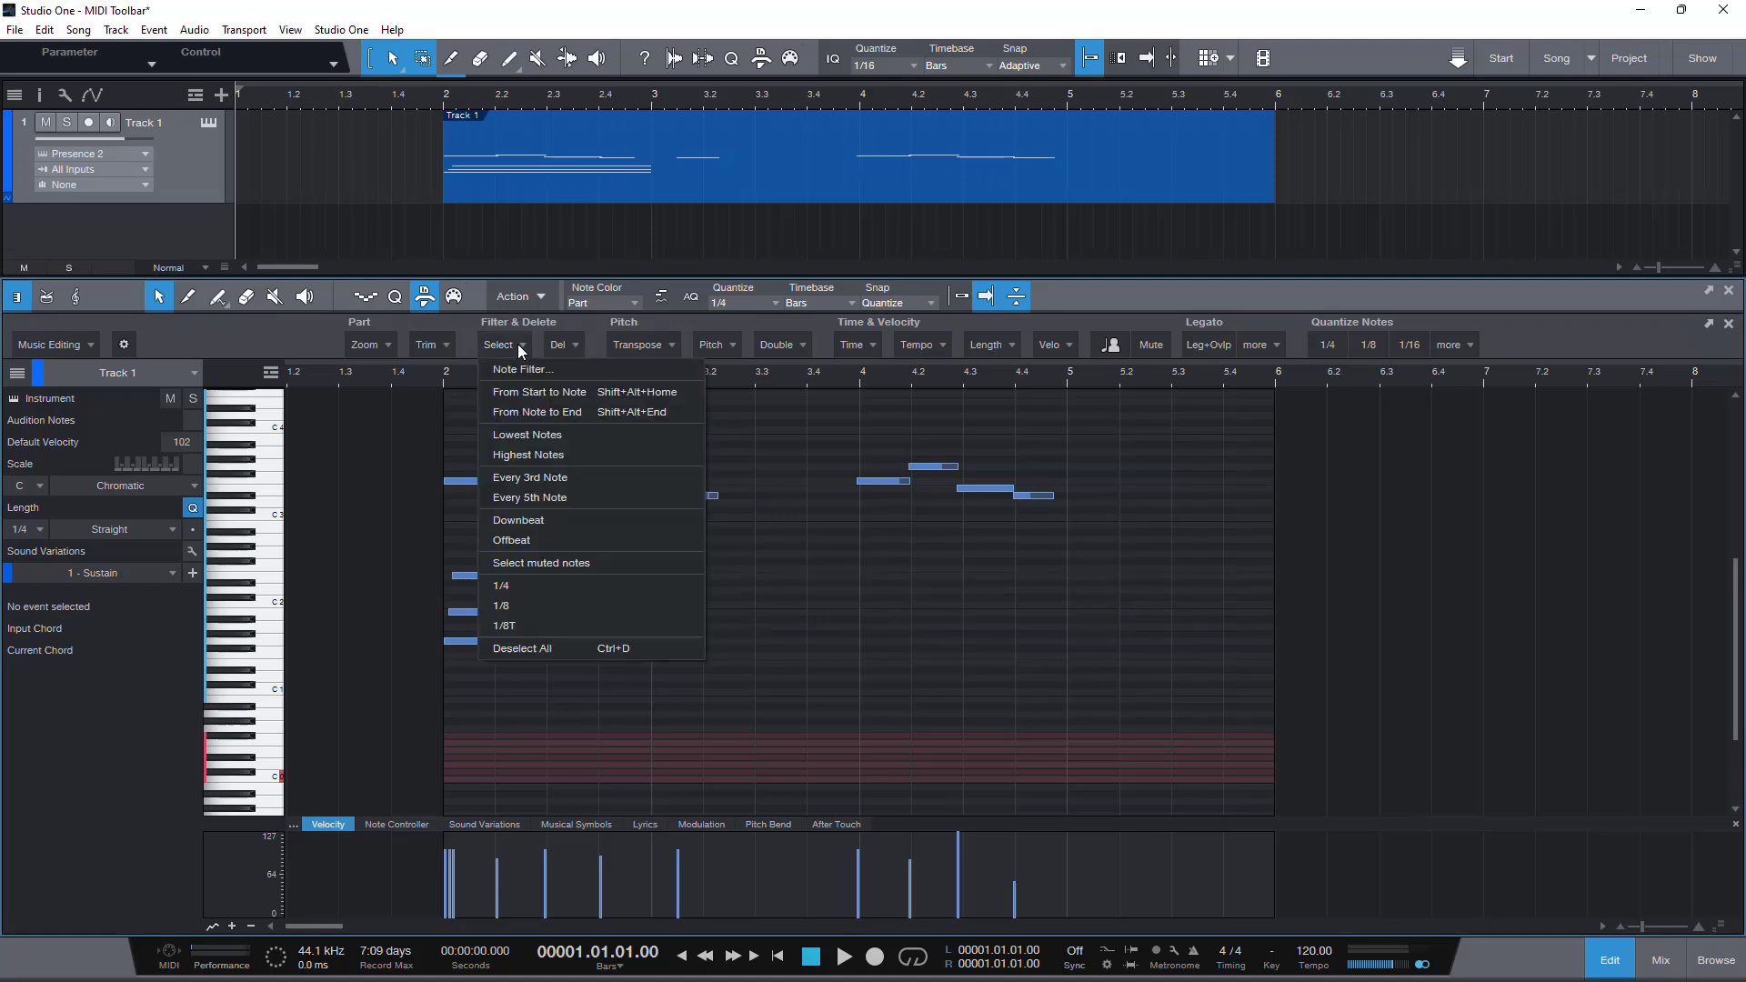
pyautogui.click(525, 368)
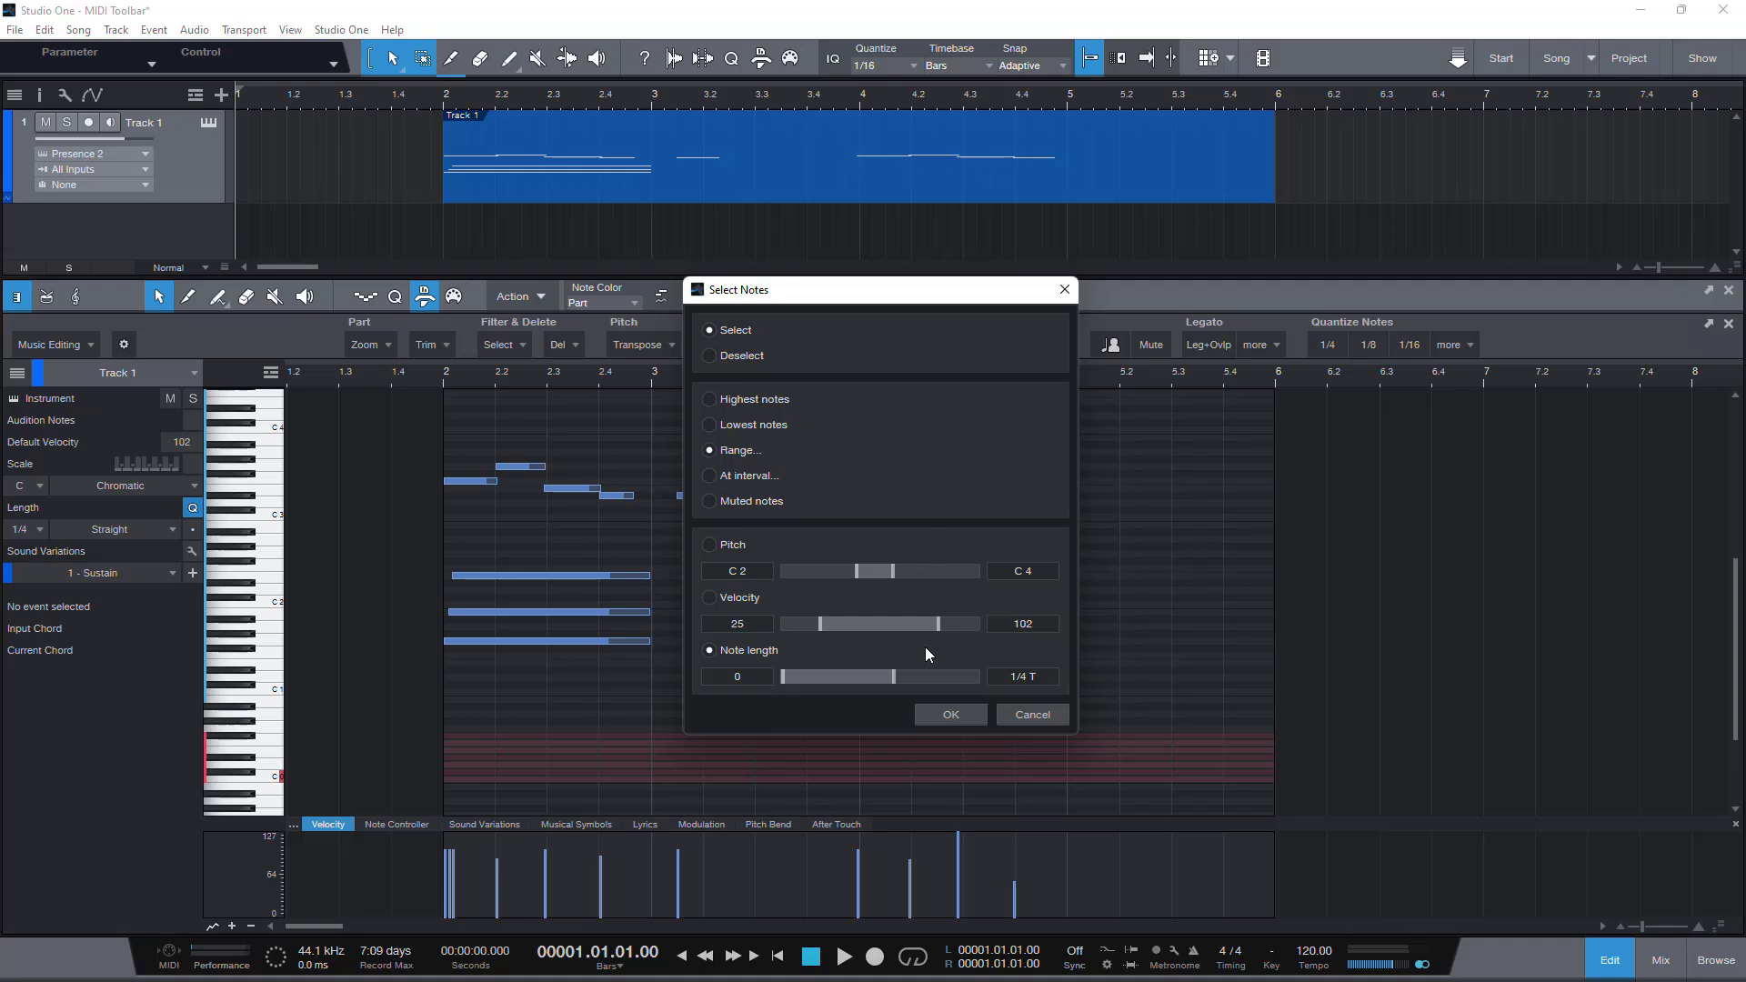
pyautogui.click(1022, 716)
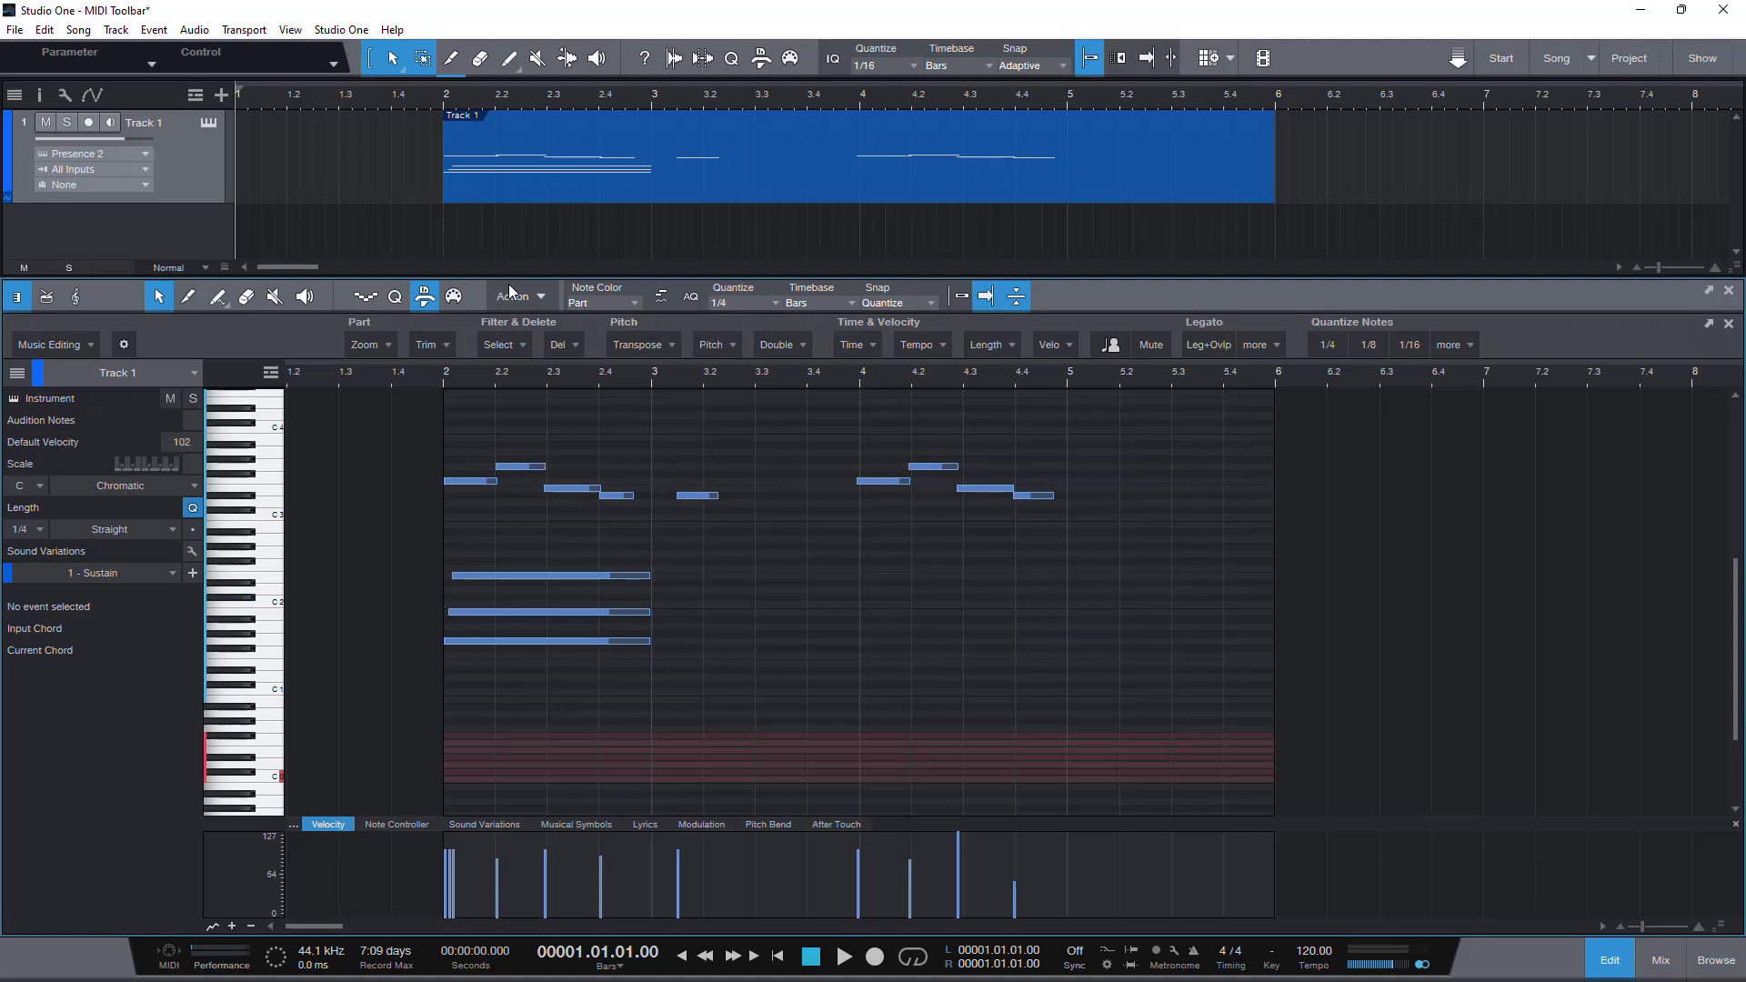
pyautogui.click(456, 304)
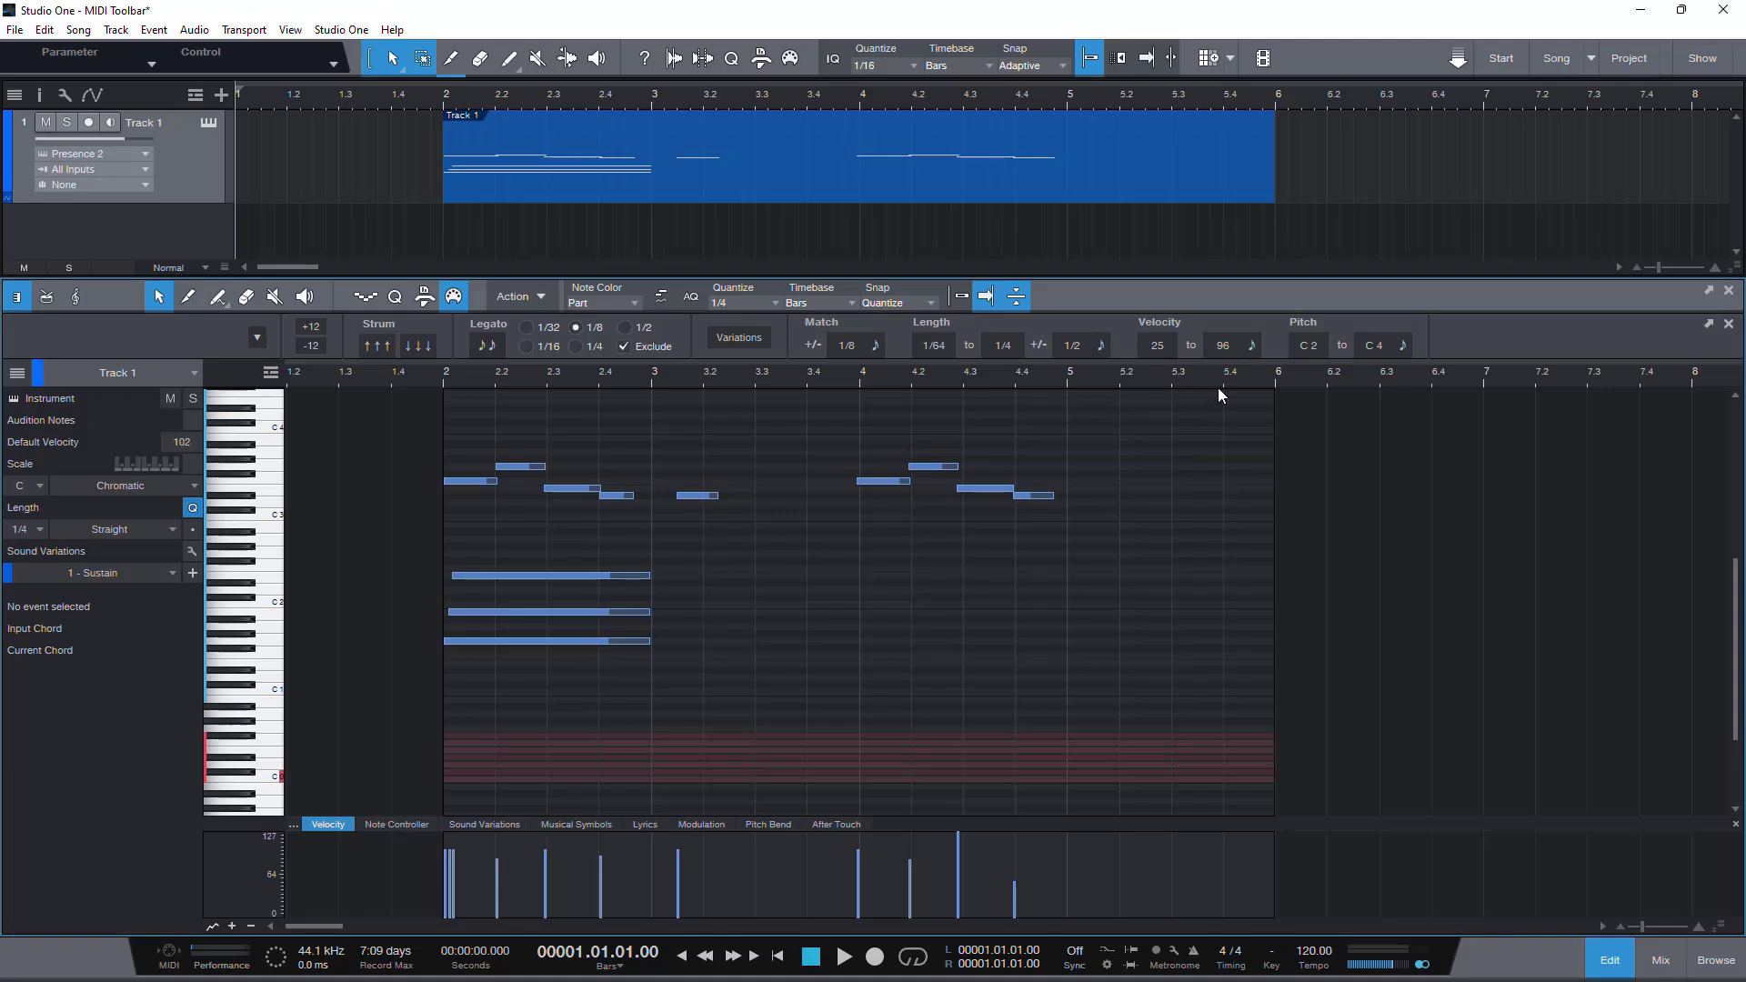
# Select the notes pitched C 2 to C 4, then those with velocity 25 to 96, clearing each selection
pyautogui.click(1405, 347)
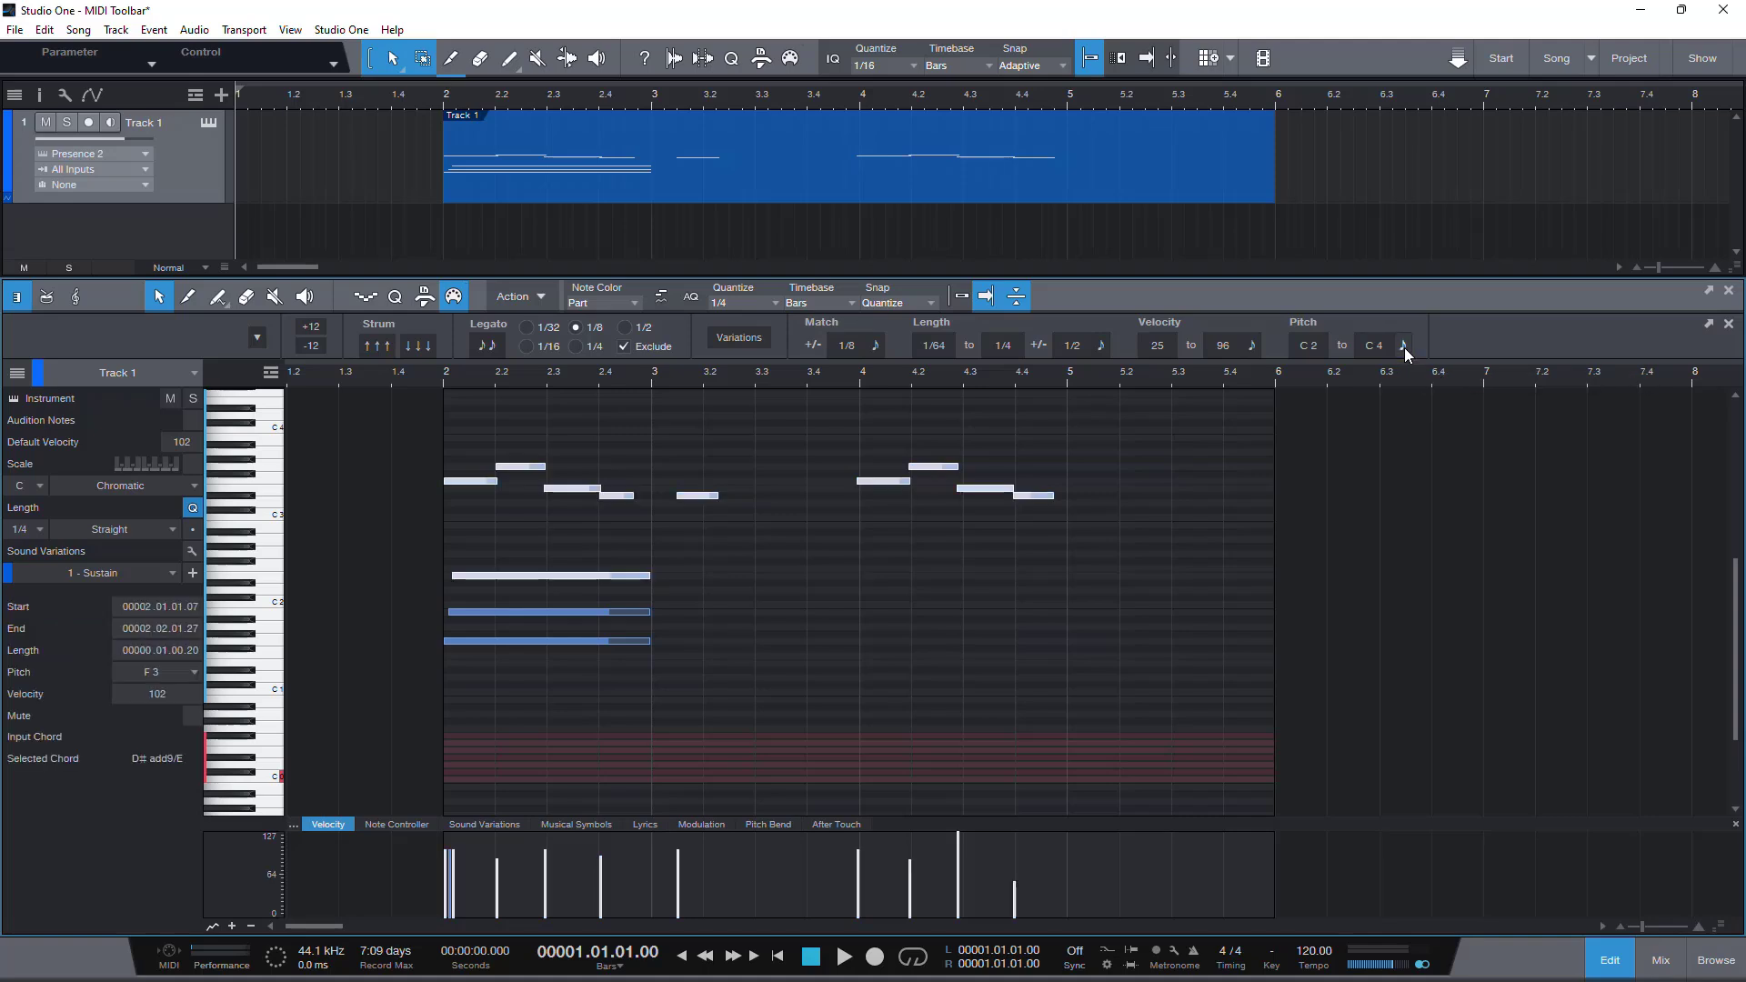
pyautogui.click(1155, 524)
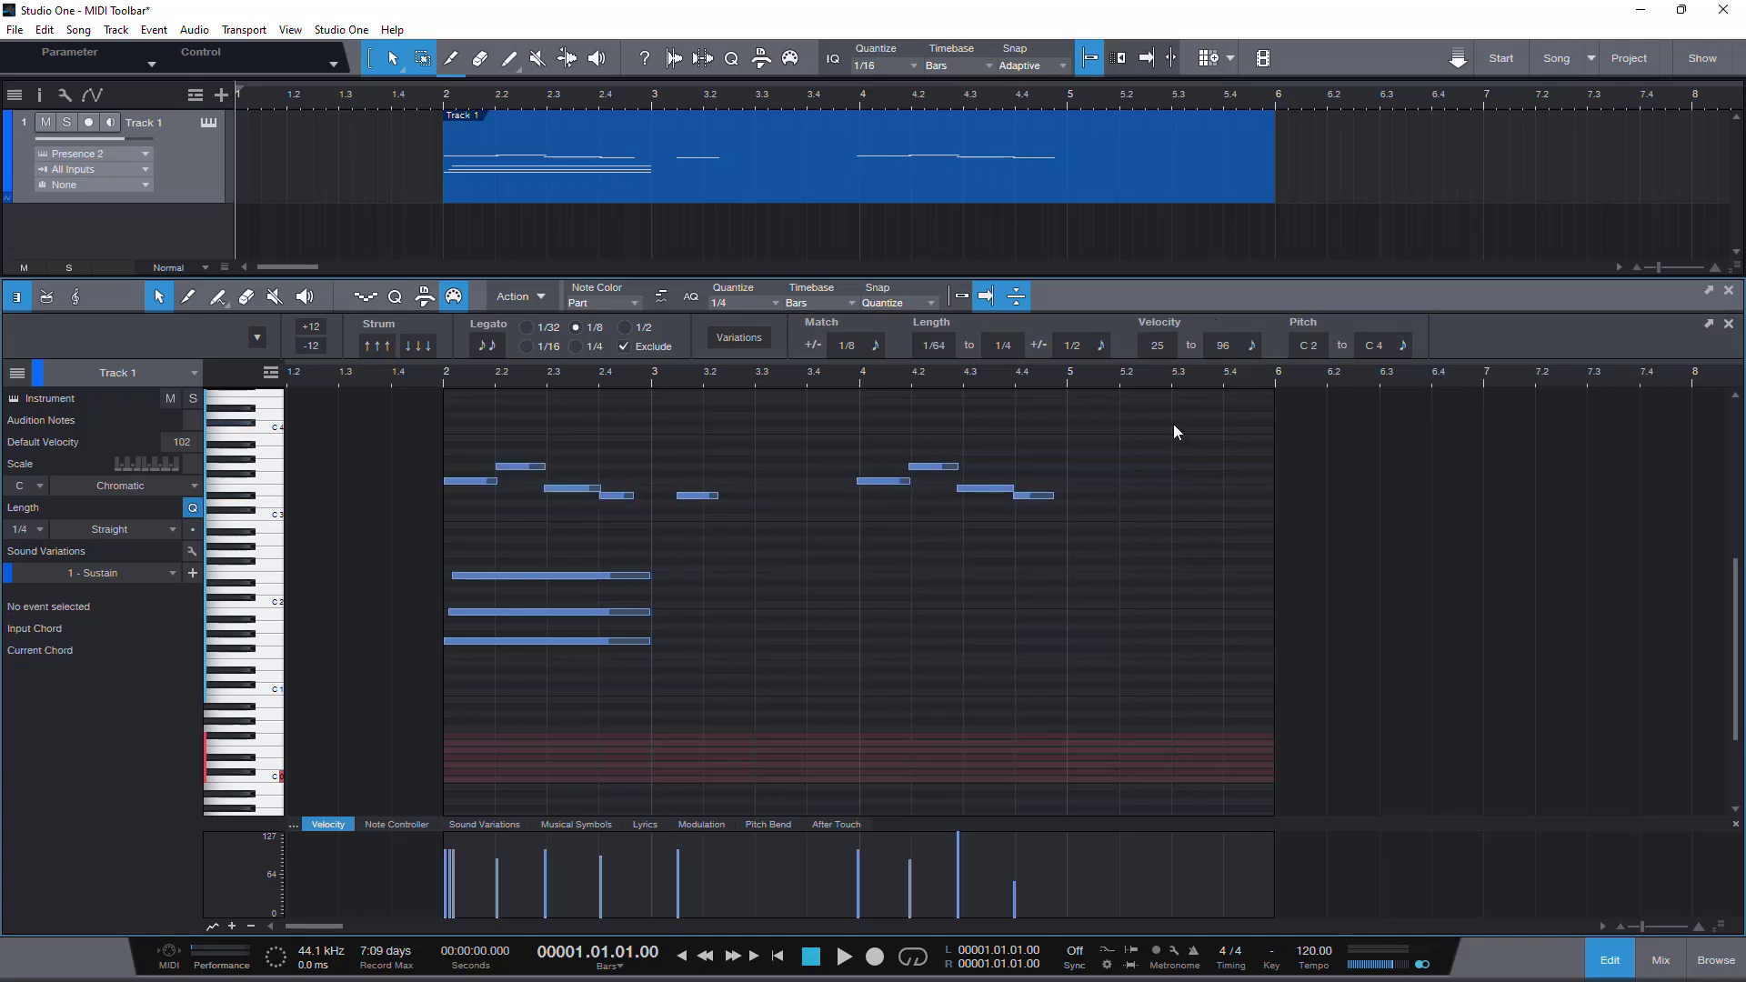
pyautogui.click(1251, 345)
pyautogui.click(1150, 496)
# Set the Length tolerance to 0, select the notes from 1/64 to 1/4 long, and clear the selection
pyautogui.scroll(-5, 1079, 345)
pyautogui.click(1101, 345)
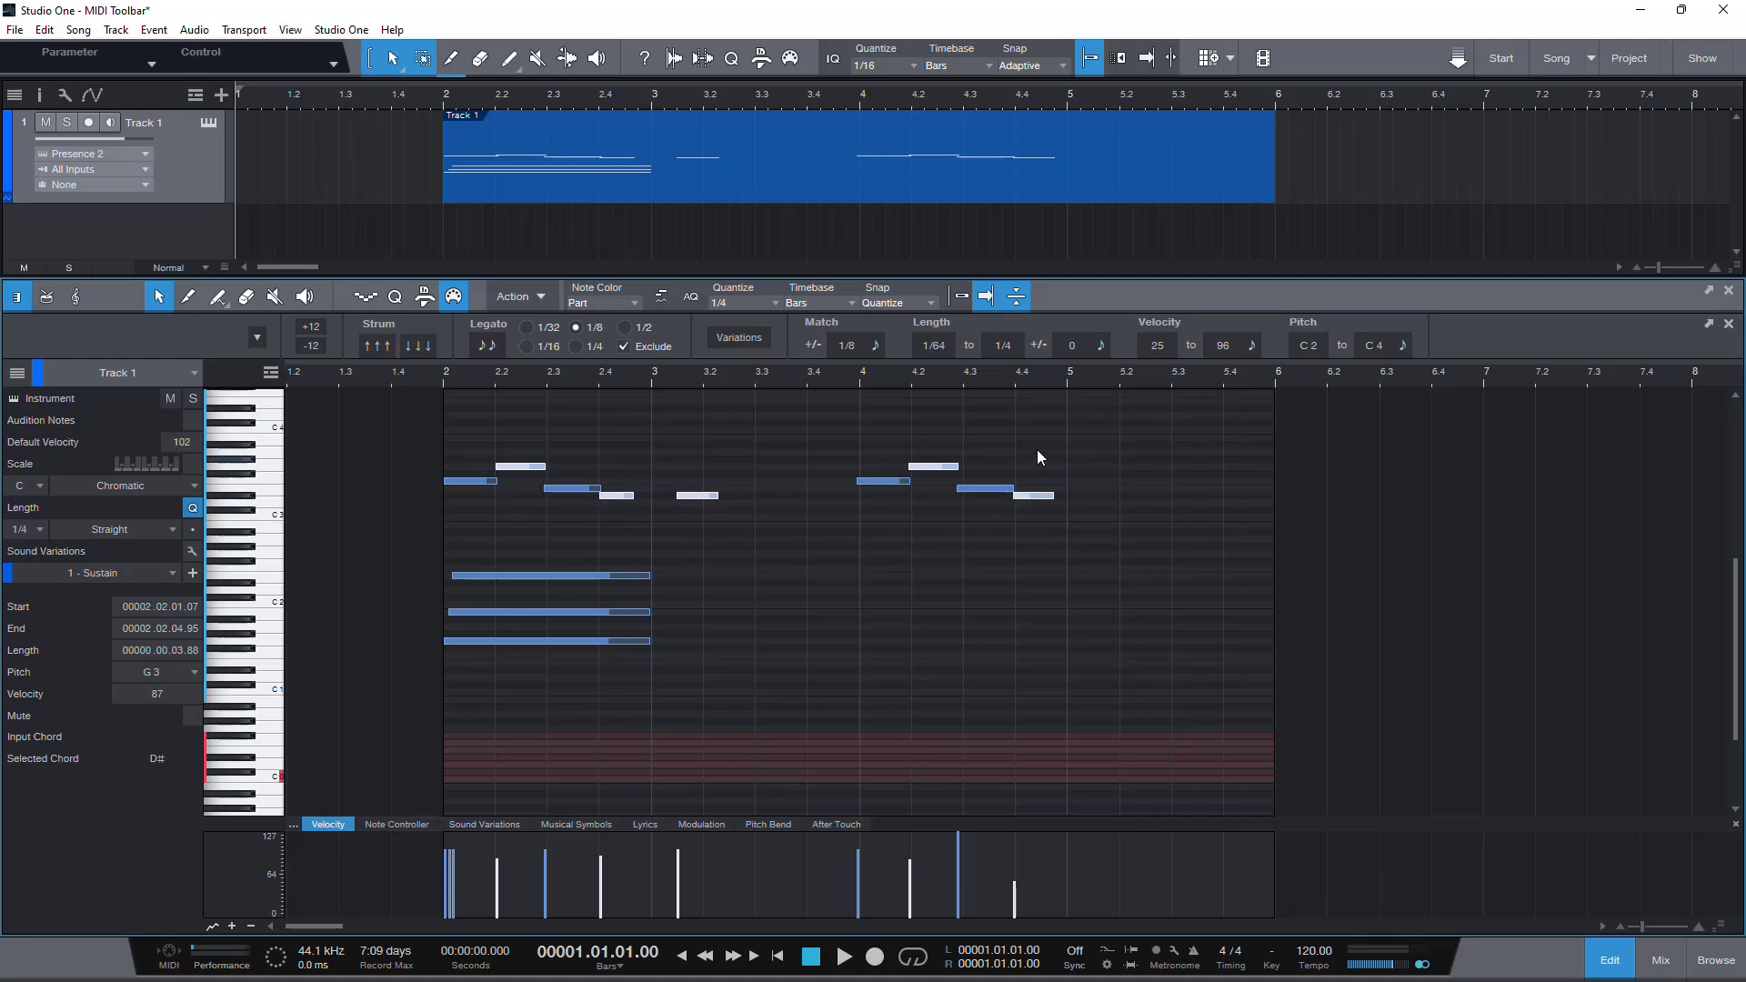
pyautogui.click(1067, 451)
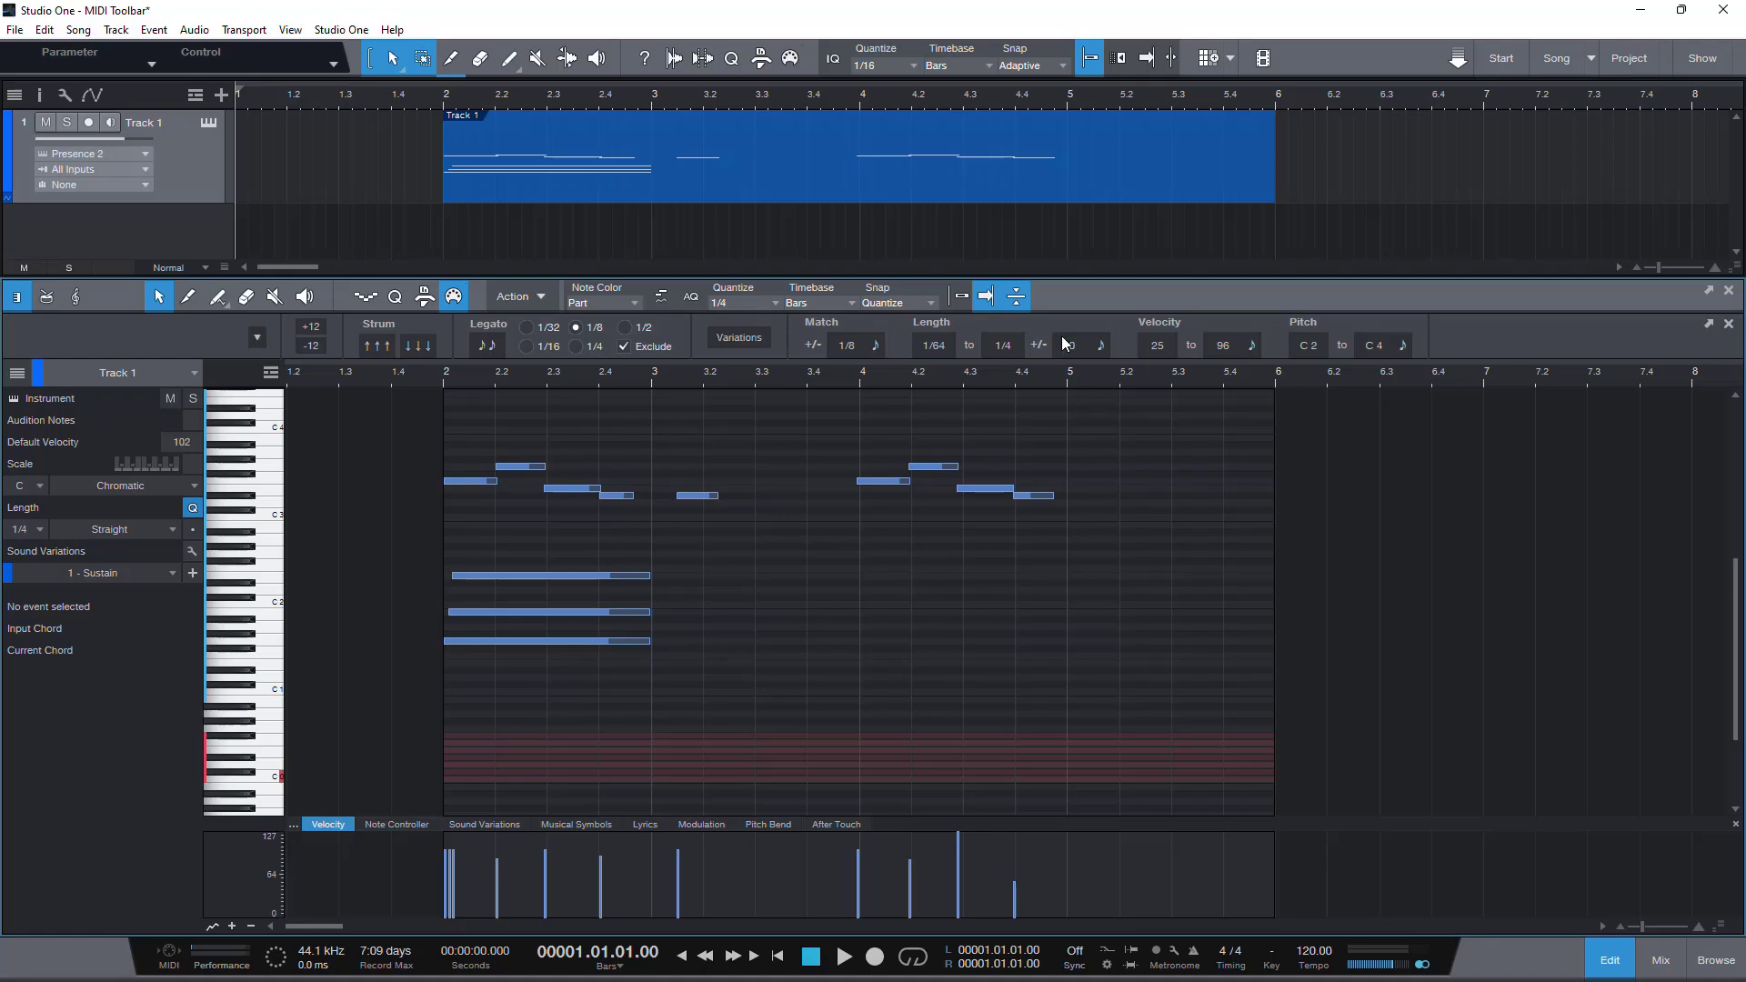
# Raise the Length tolerance to 1/64, reselect the notes from 1/64 to 1/4 long, and clear the selection
pyautogui.scroll(1, 1084, 354)
pyautogui.click(1103, 348)
pyautogui.click(1050, 397)
pyautogui.click(1103, 347)
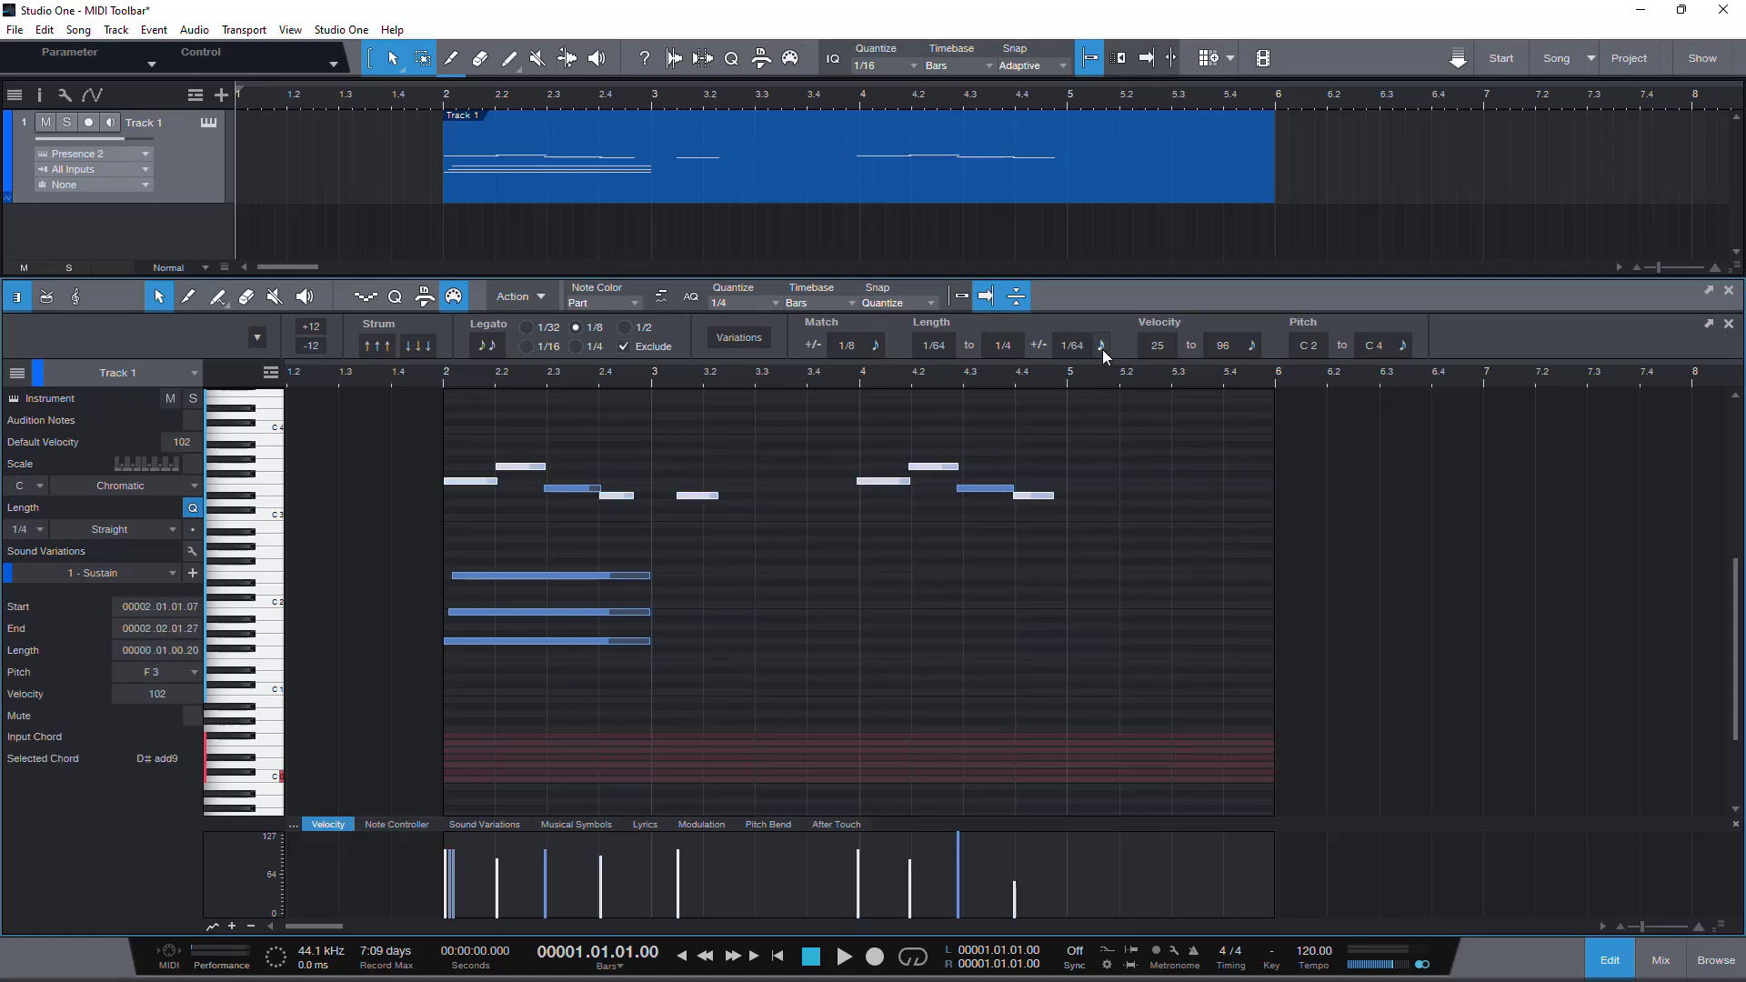
pyautogui.click(1064, 390)
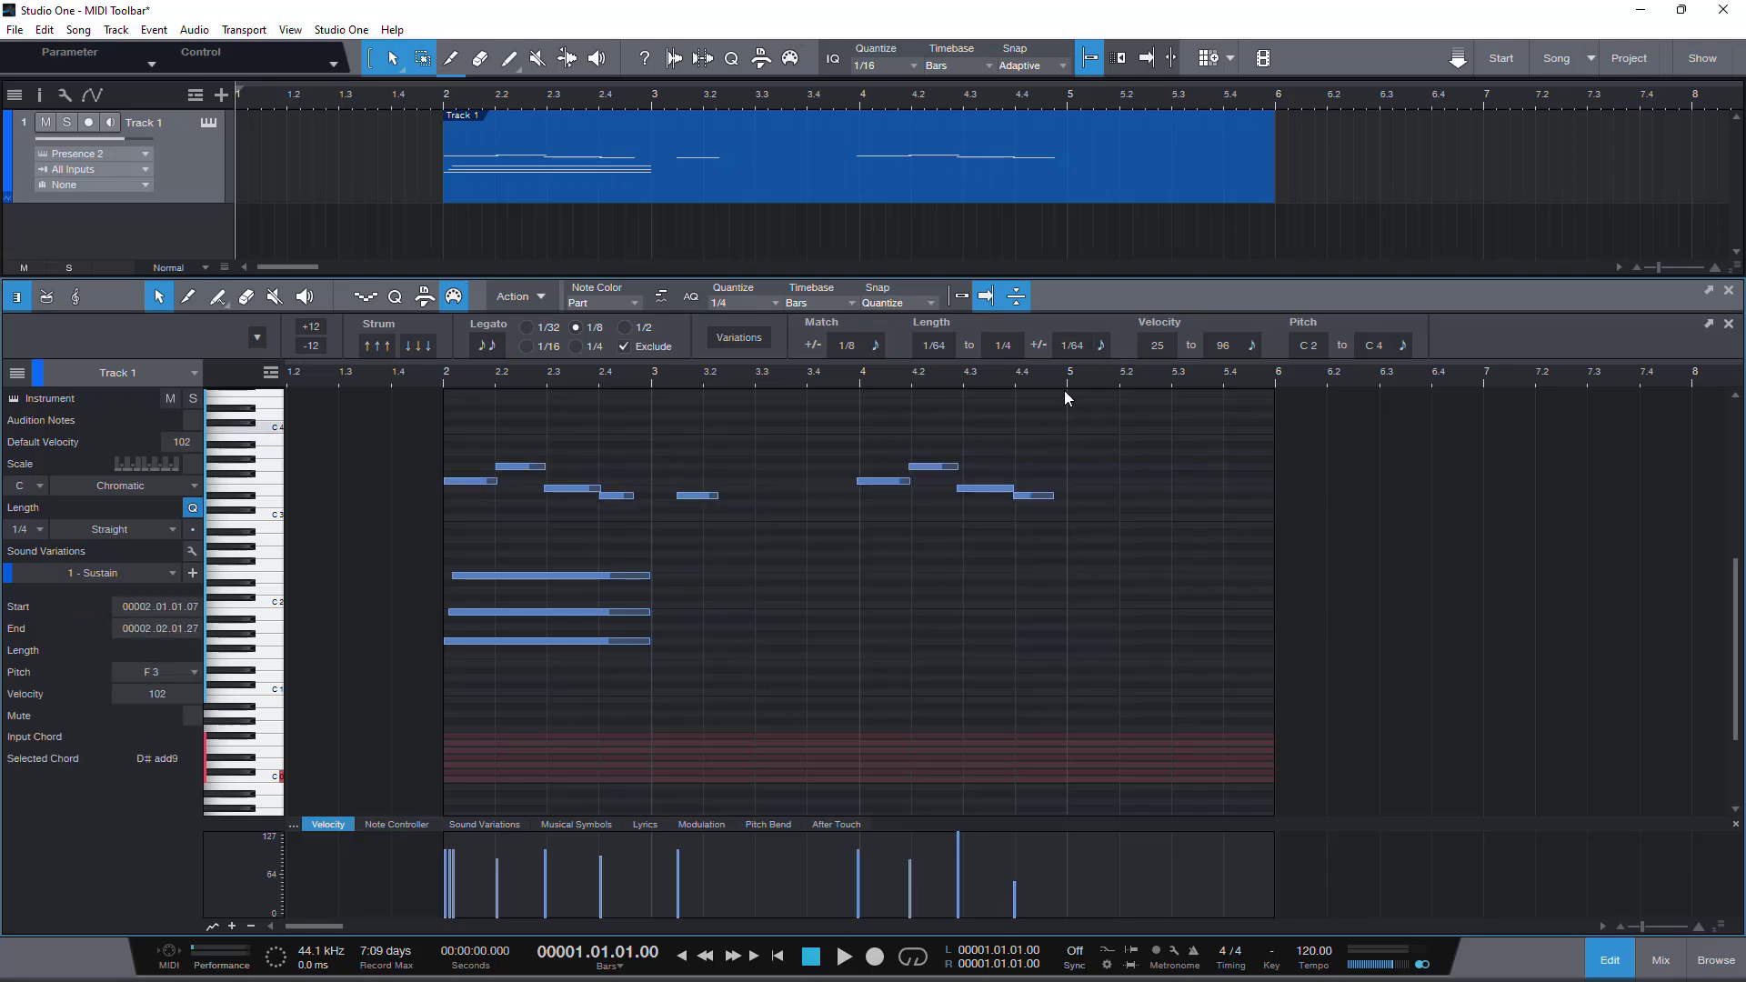
# Select the notes by length with a 1/32 tolerance, clear the selection, and set the Length tolerance to 1/16
pyautogui.click(1100, 344)
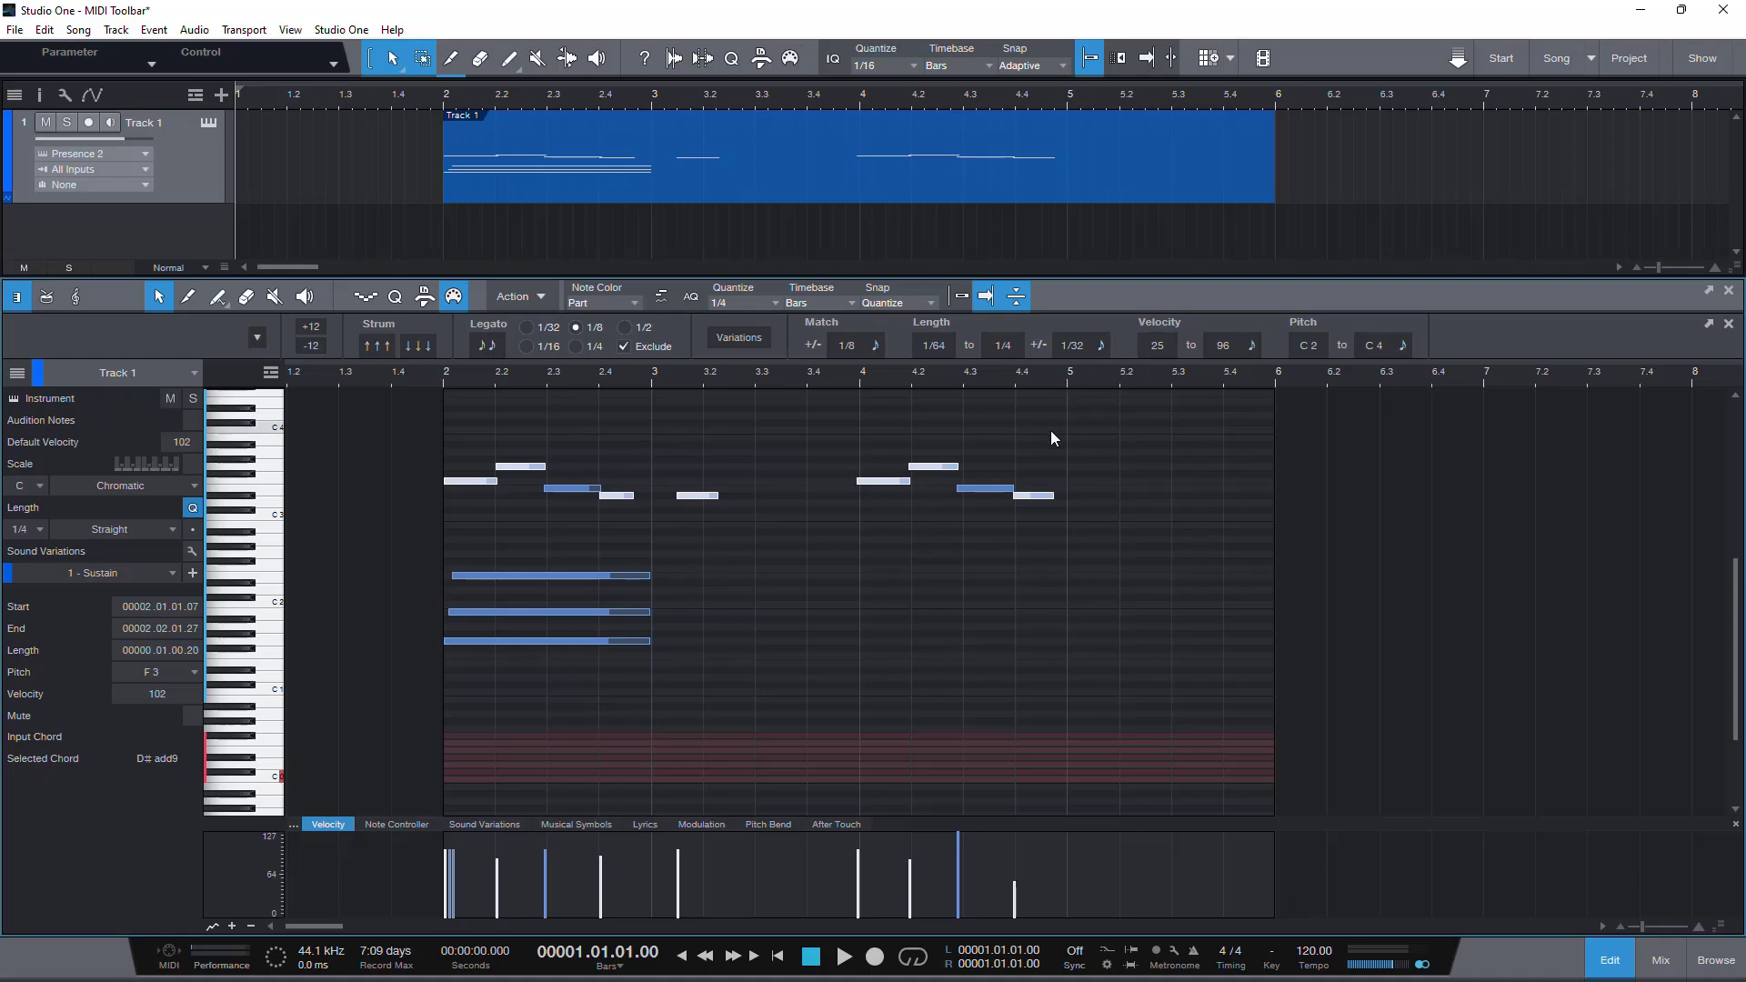
pyautogui.click(1083, 524)
pyautogui.moveTo(1072, 346); pyautogui.dragTo(1071, 368)
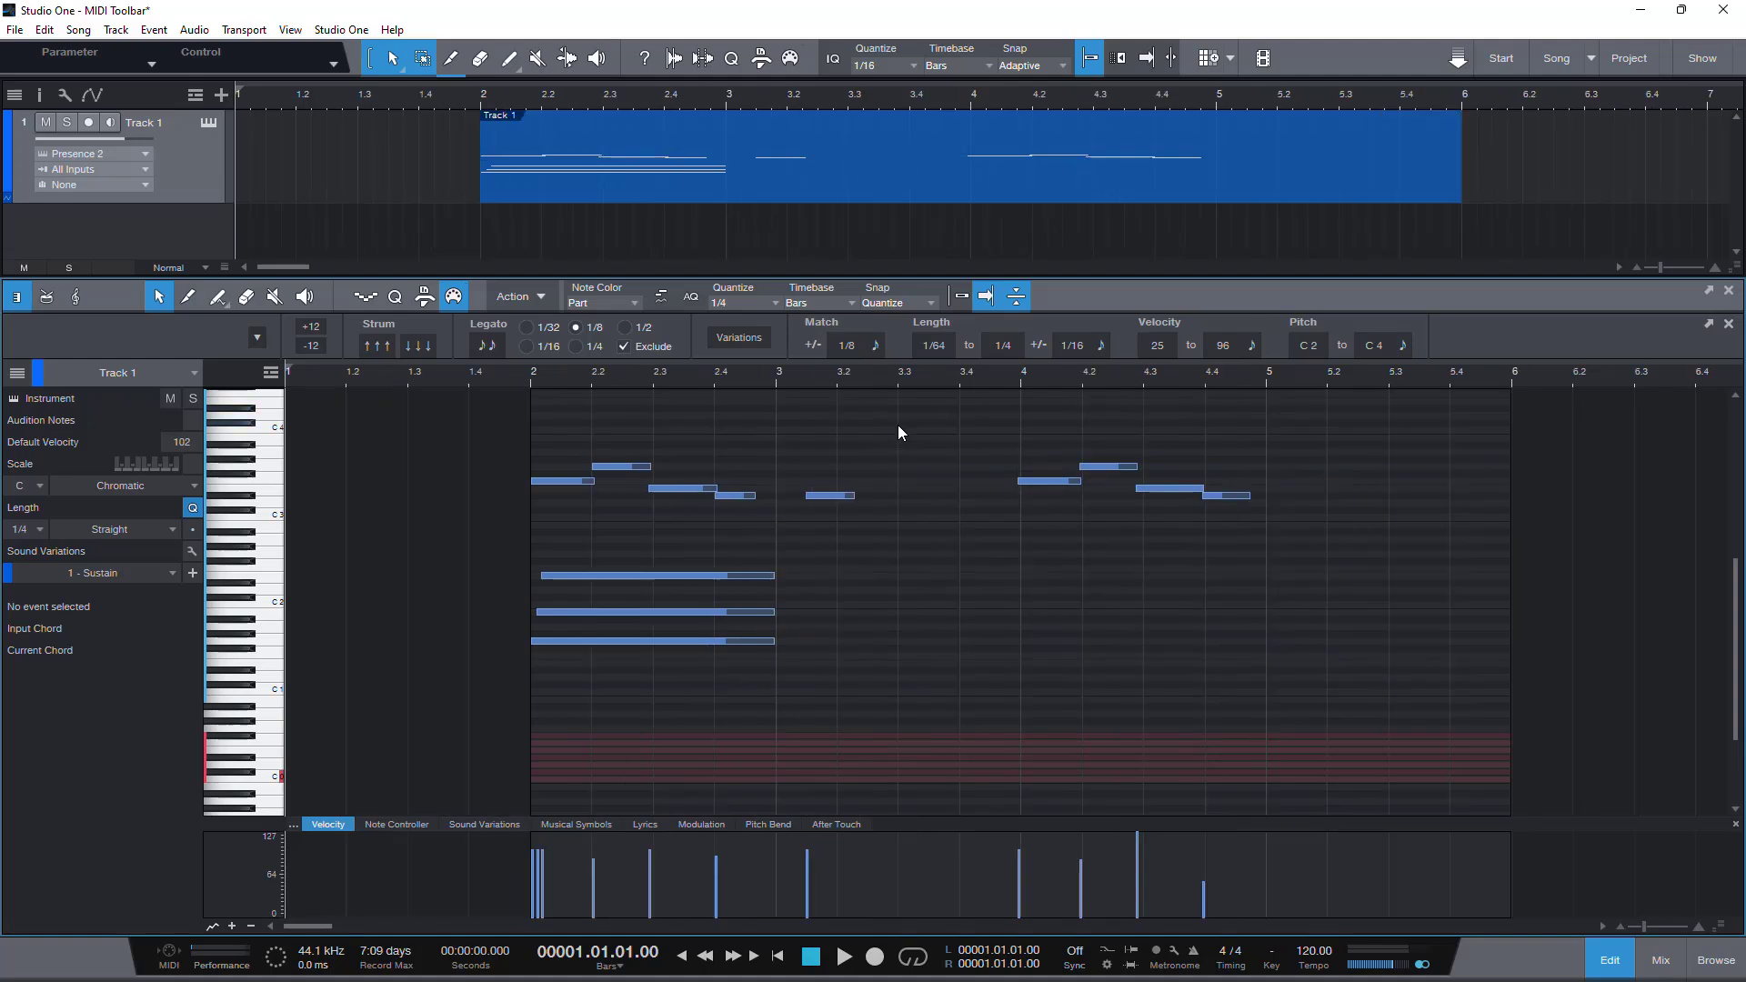
# Select all notes matching the first G 3 note's length within 1/8, set the Match tolerance to 0, and clear the selection
pyautogui.moveTo(859, 374); pyautogui.dragTo(763, 378)
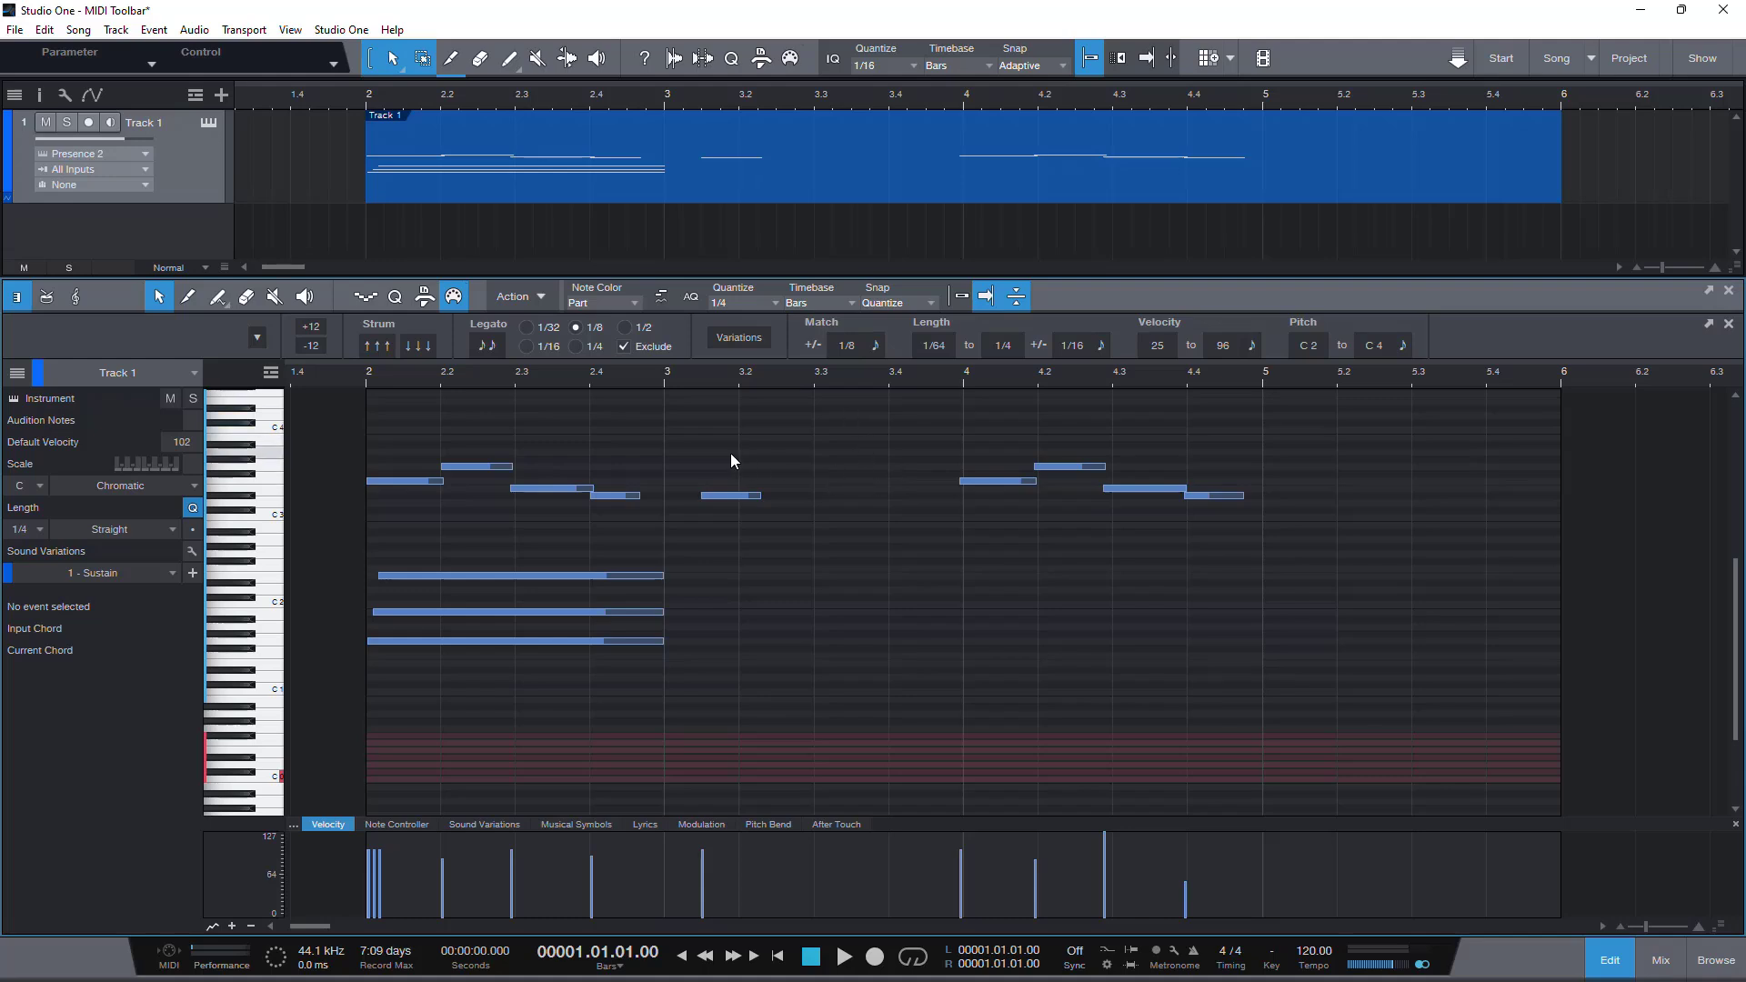
pyautogui.click(491, 465)
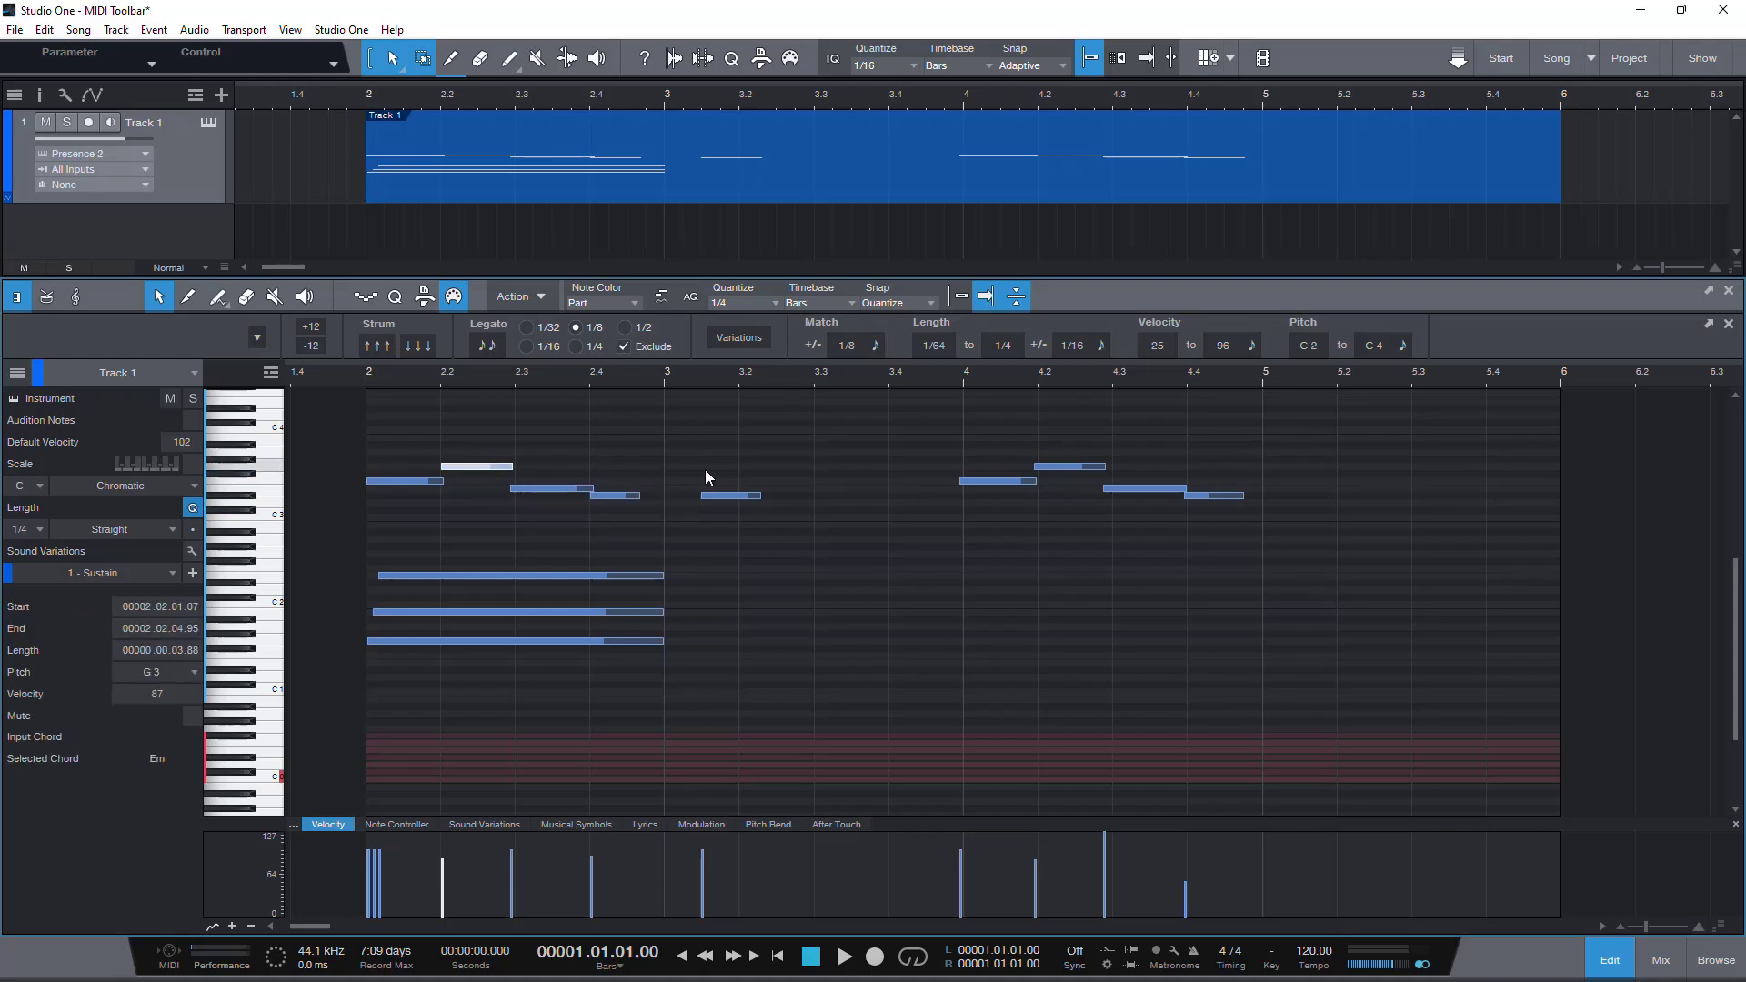
pyautogui.click(875, 346)
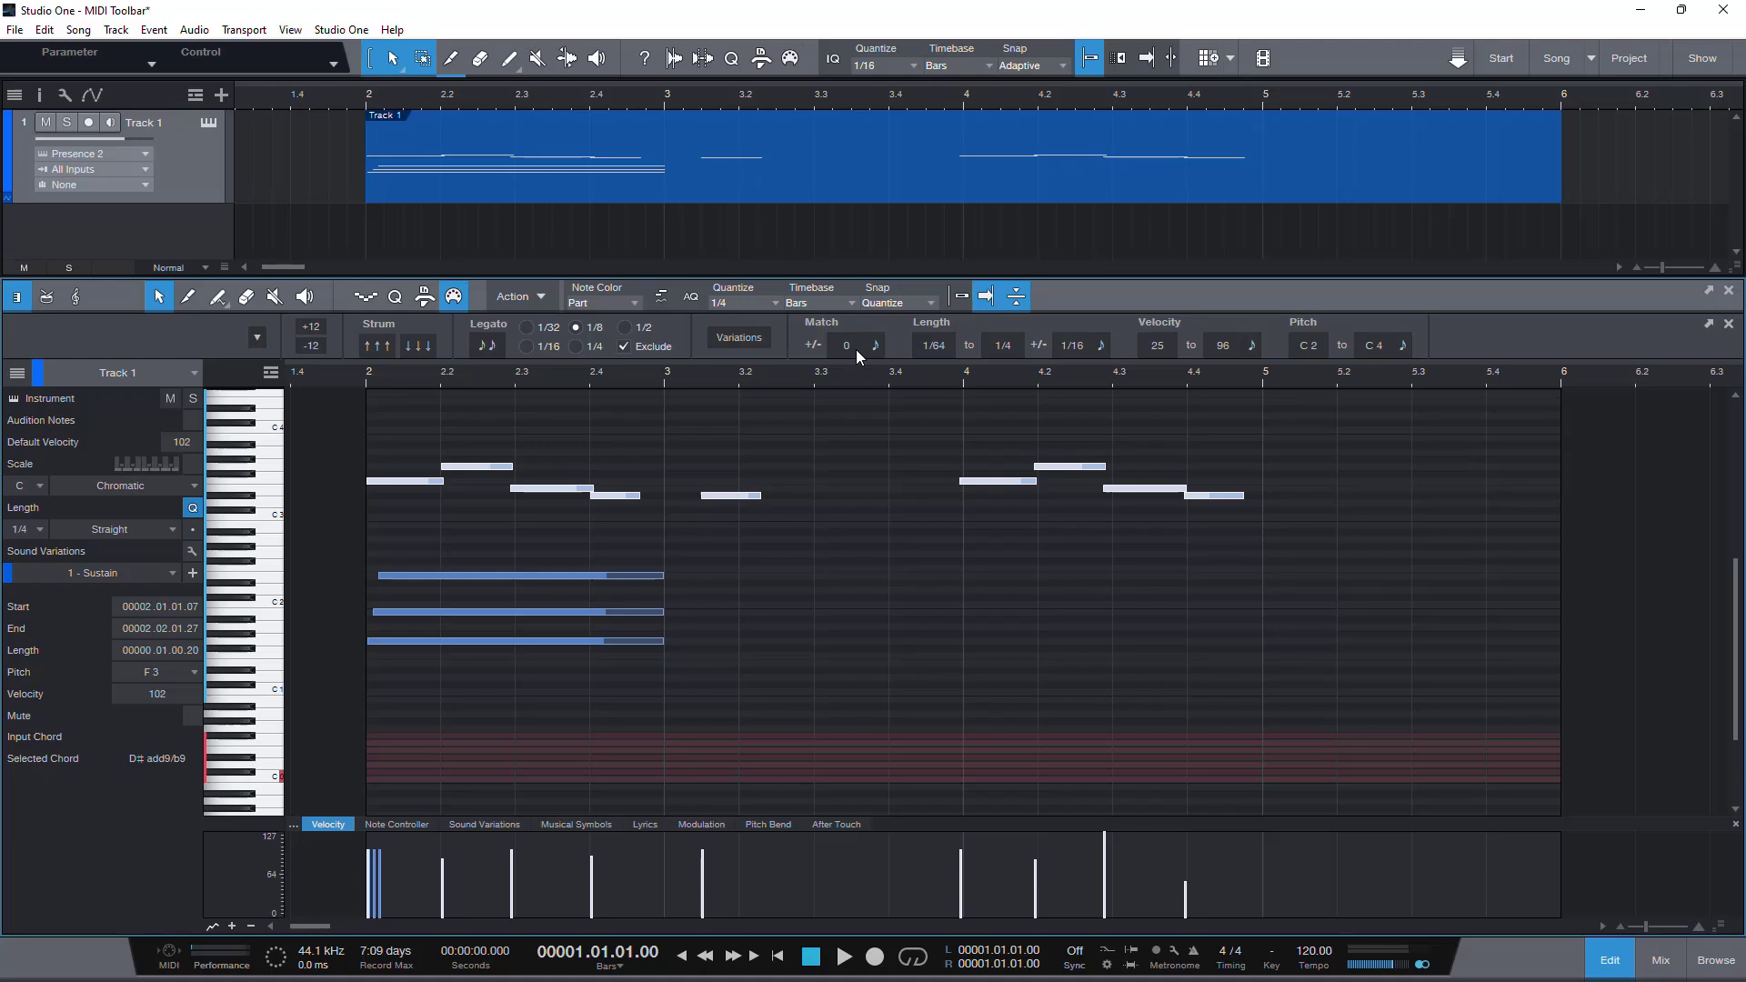
pyautogui.click(806, 448)
# Select the notes matching the first D# 3 note's length with a 1/16 tolerance, then repeat the match with a 1/2 tolerance
pyautogui.click(613, 495)
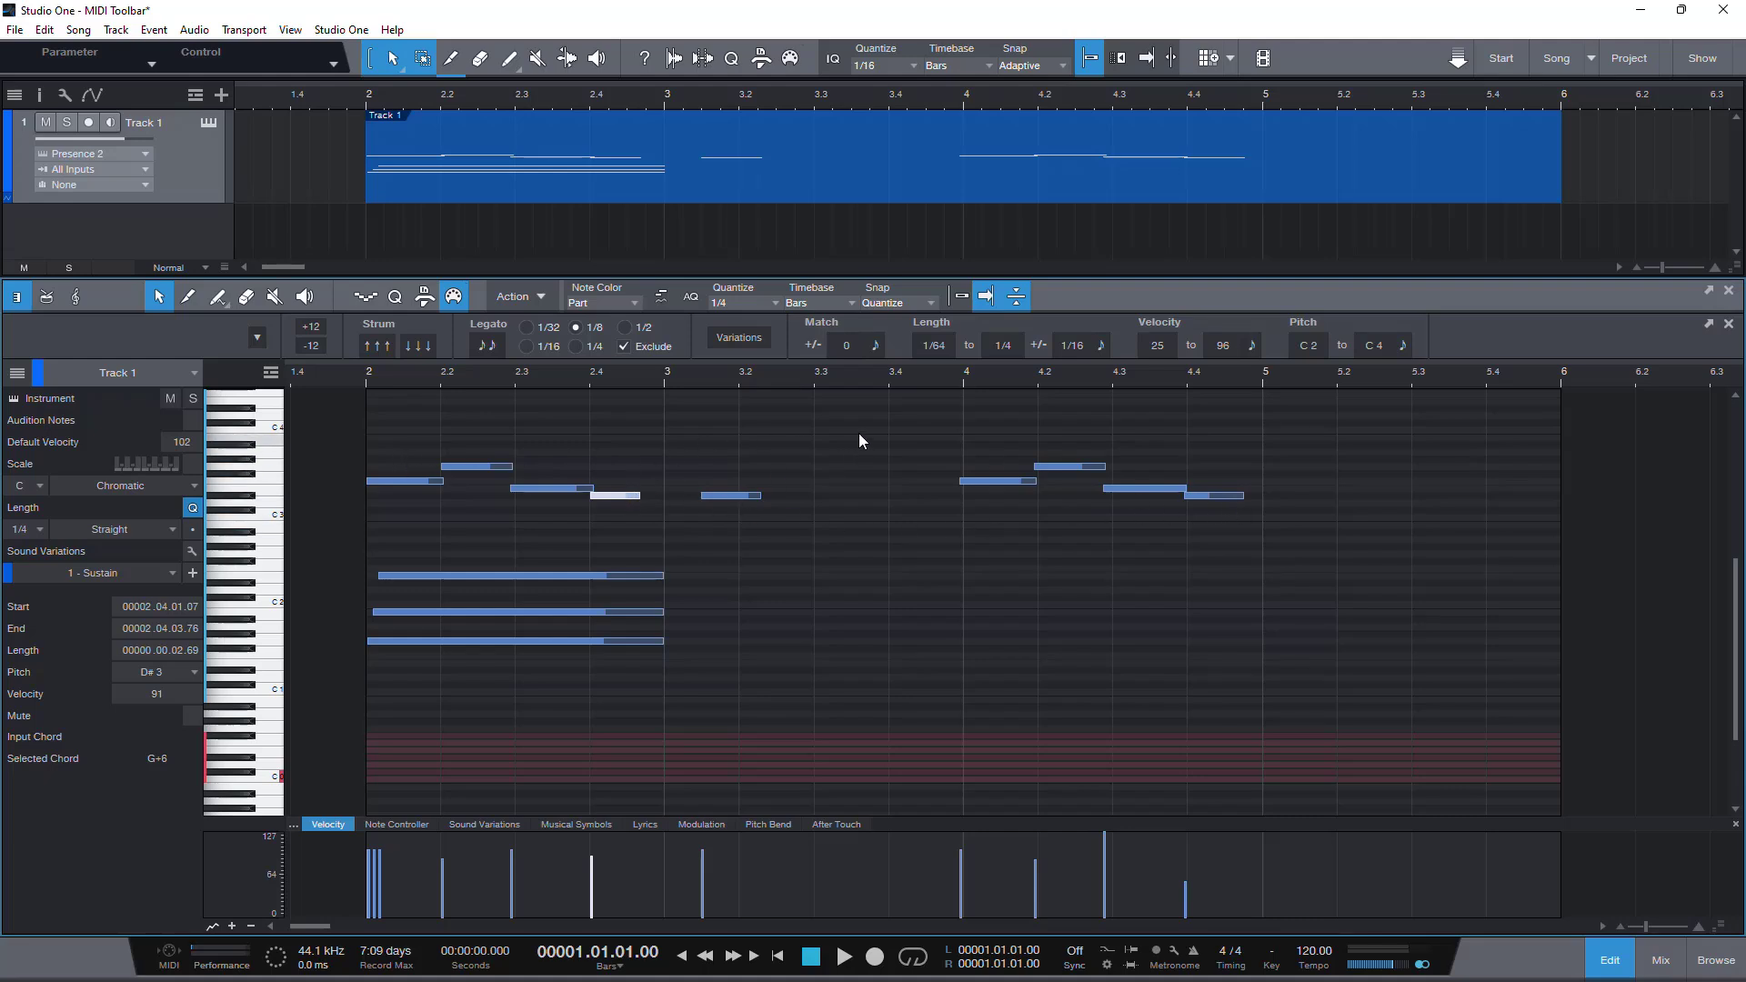
pyautogui.click(875, 347)
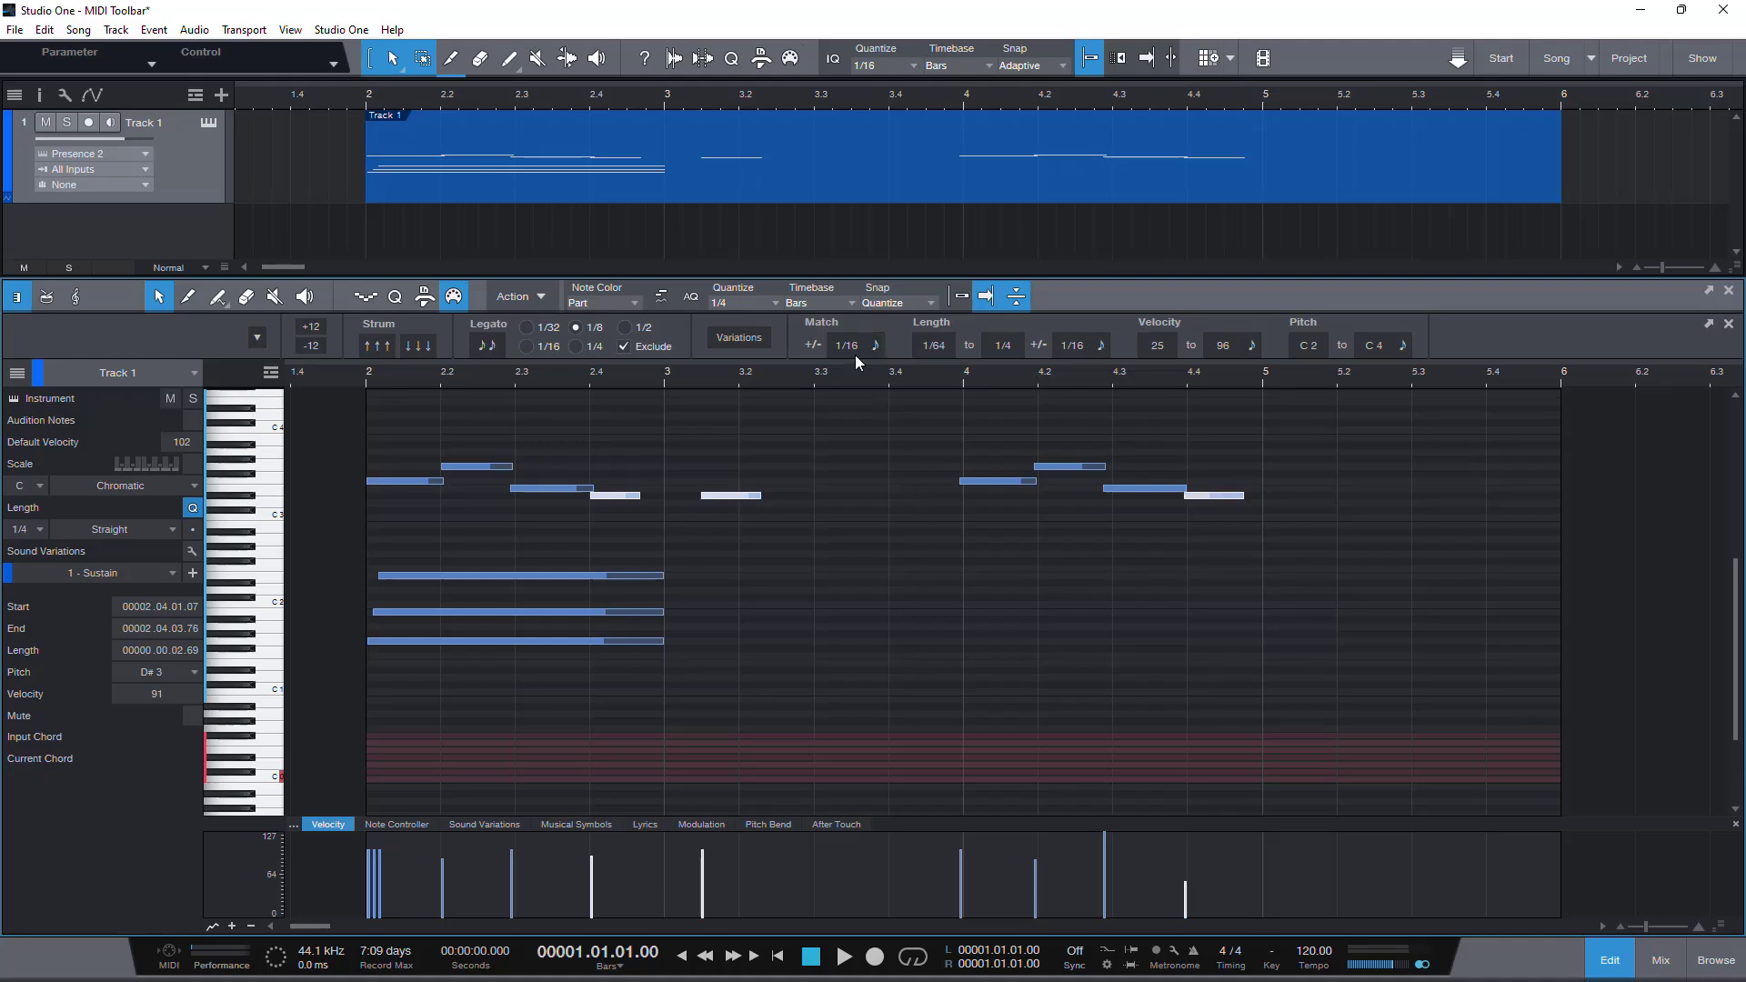
pyautogui.scroll(2, 856, 353)
pyautogui.click(826, 449)
pyautogui.click(875, 346)
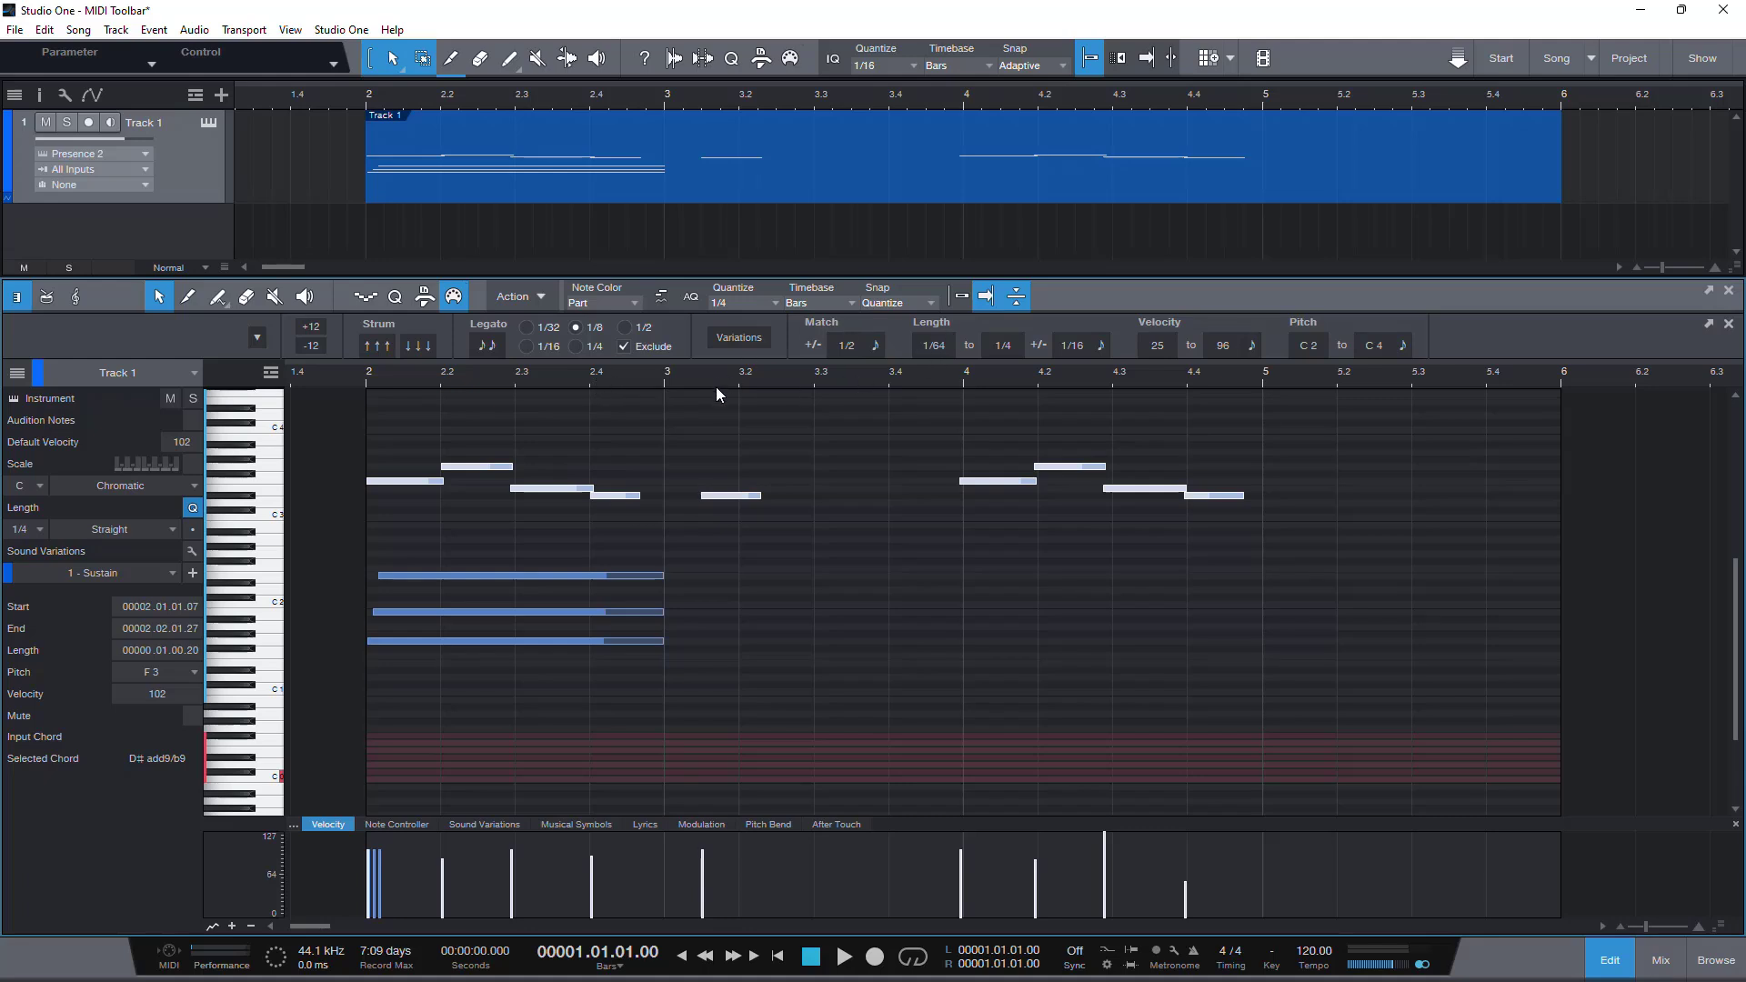
# Add a C 4 note directly after the D# 3 note in bar 3 and shorten it to about 0.0.0.88
pyautogui.click(762, 429)
pyautogui.click(762, 429)
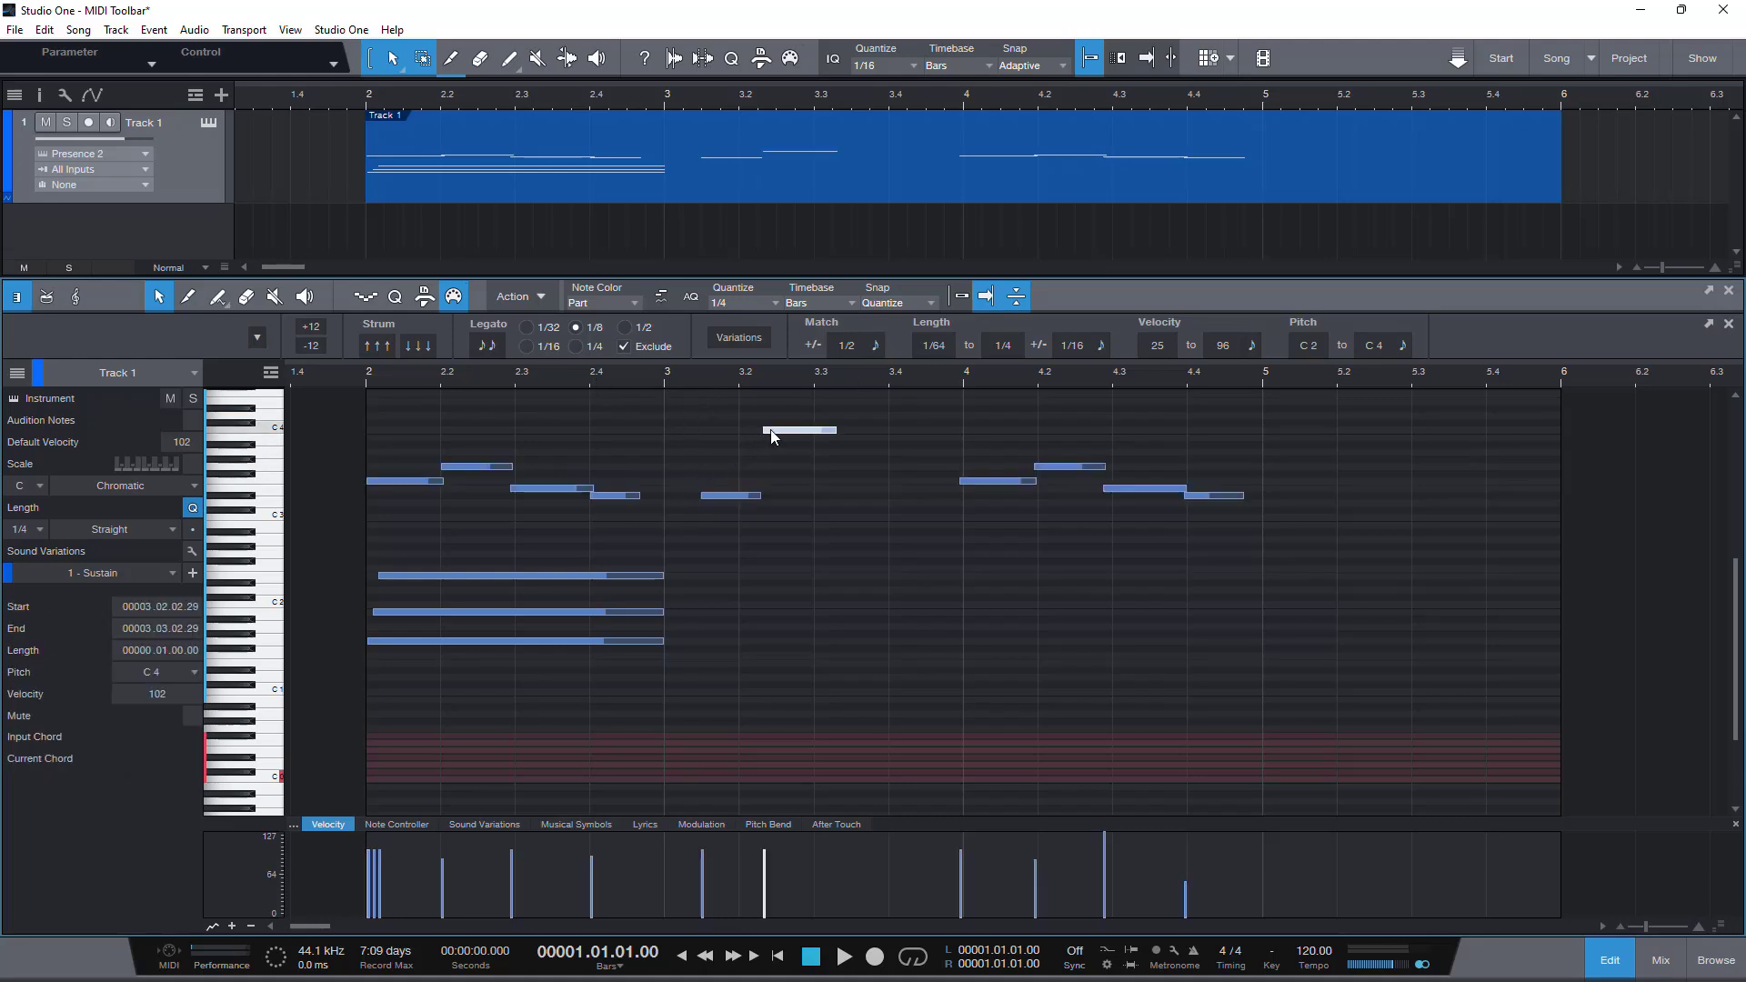
pyautogui.moveTo(827, 431); pyautogui.dragTo(779, 430)
pyautogui.click(814, 530)
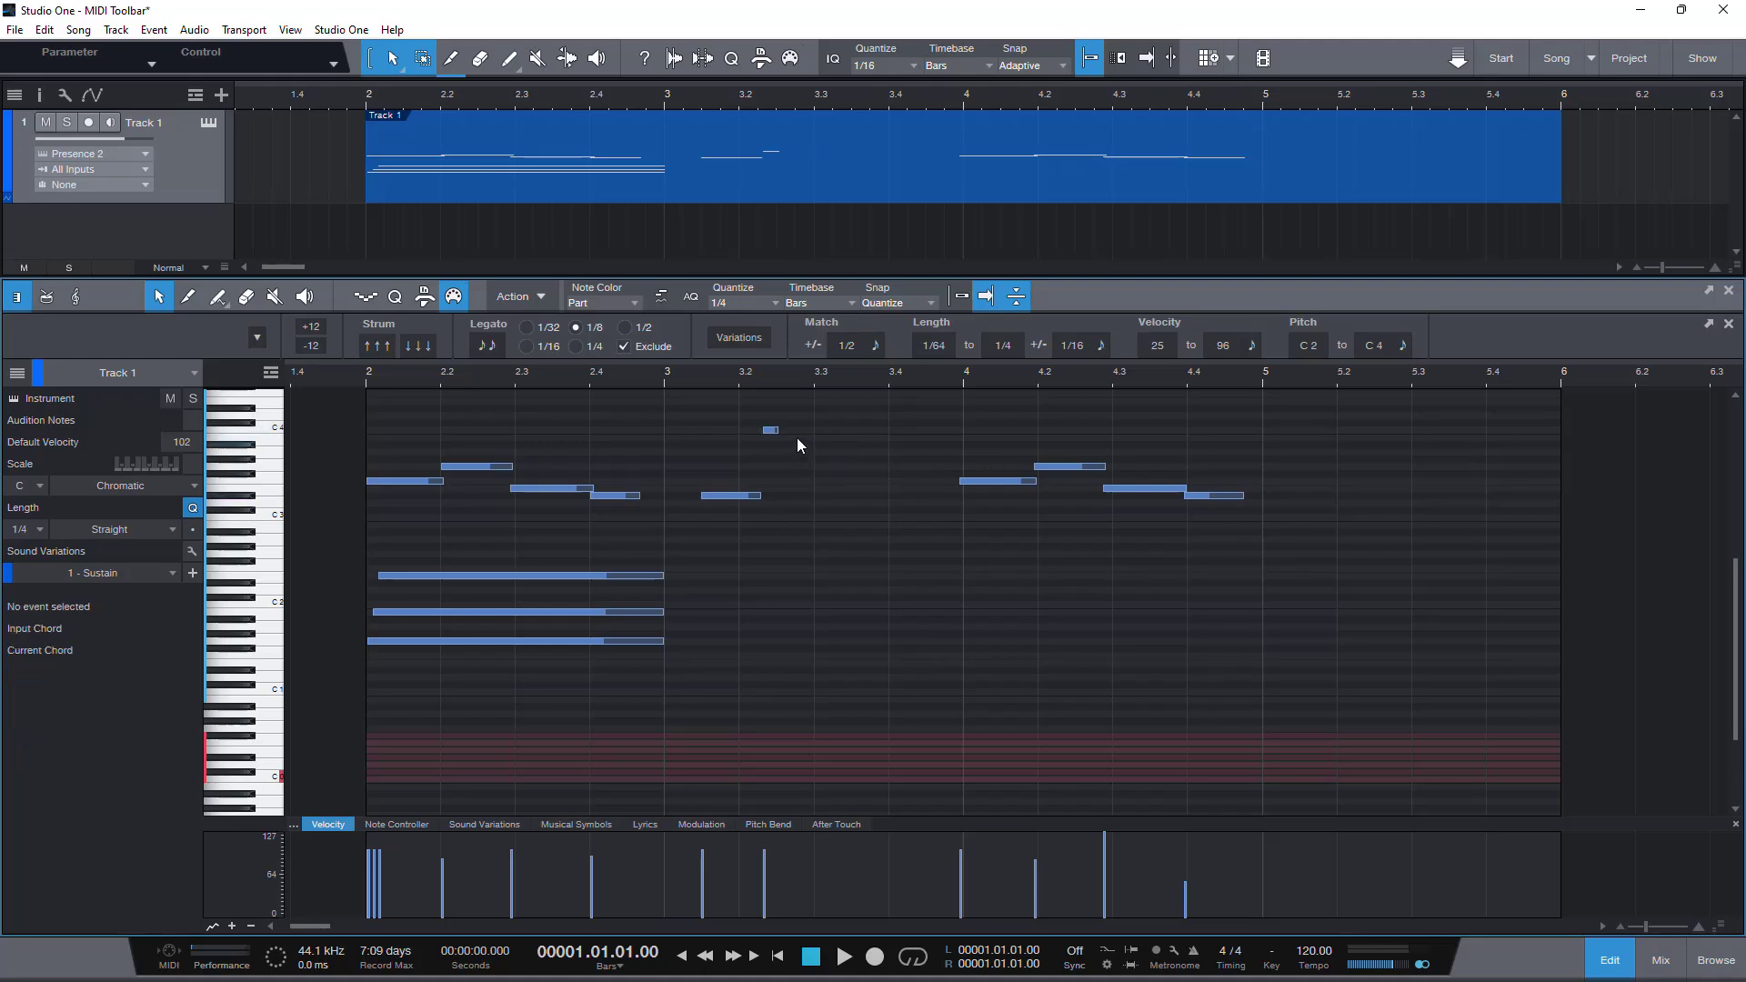
# Select the short C 4 note, set the Match tolerance to 1/8, and clear the note selection
pyautogui.moveTo(771, 373); pyautogui.dragTo(801, 411)
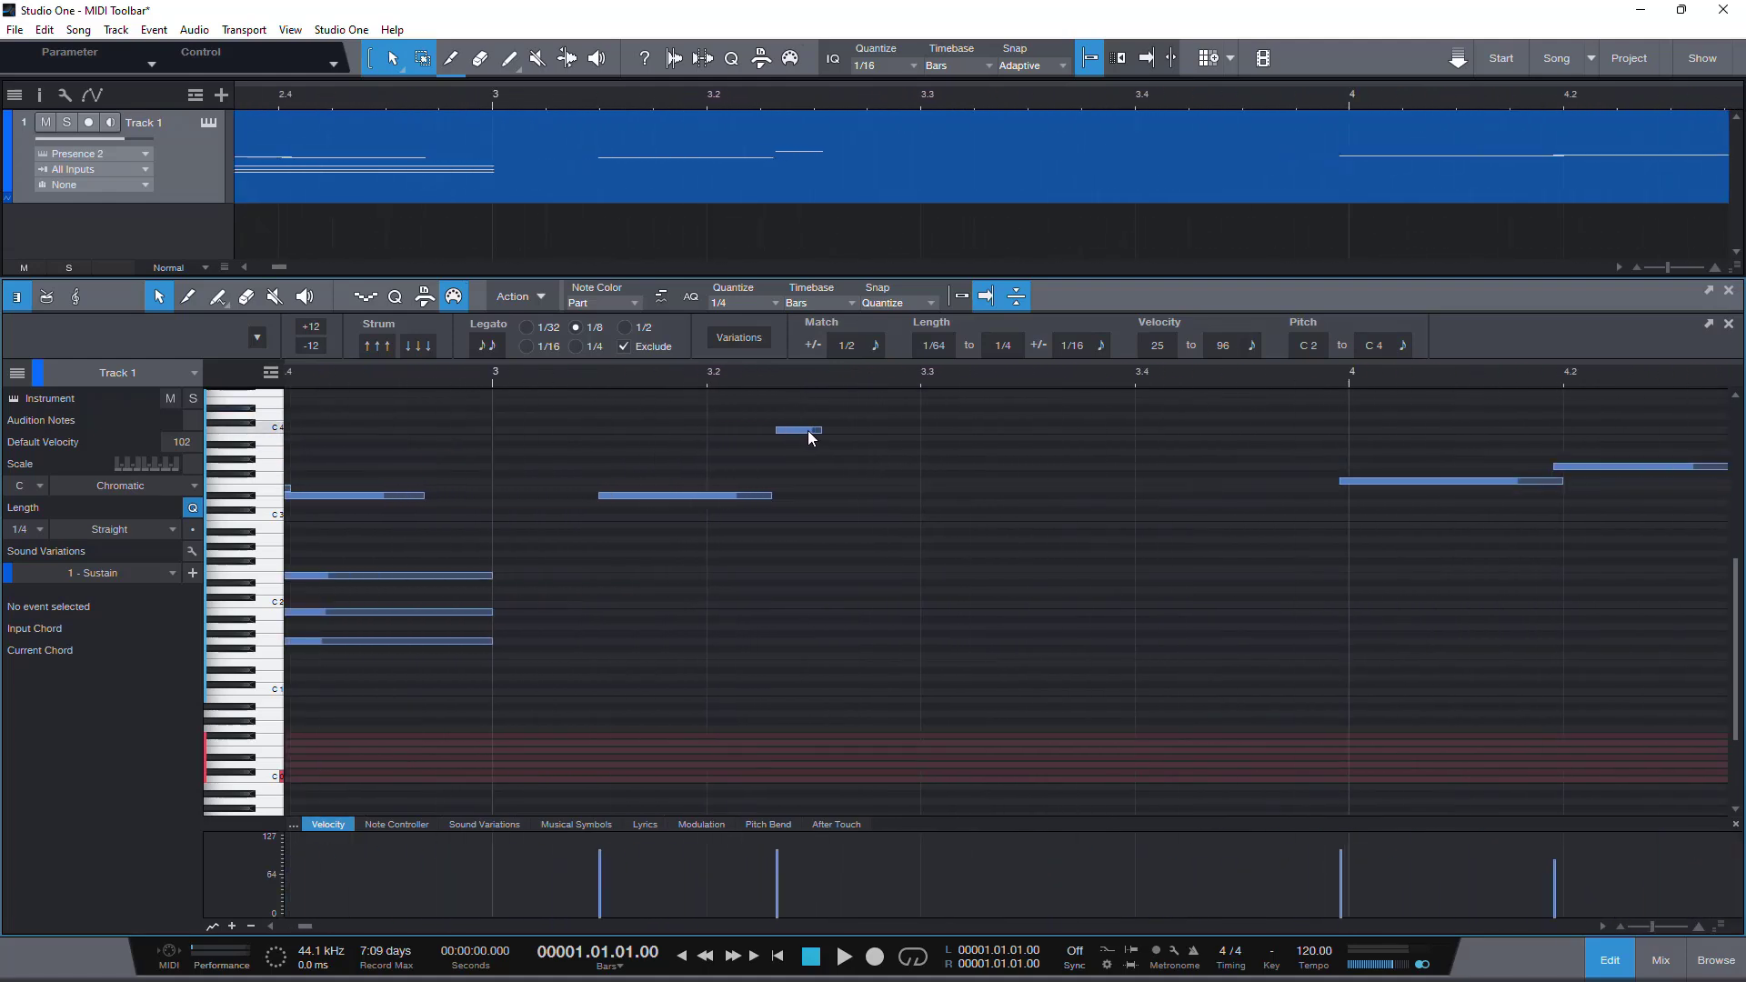
pyautogui.moveTo(804, 371); pyautogui.dragTo(844, 353)
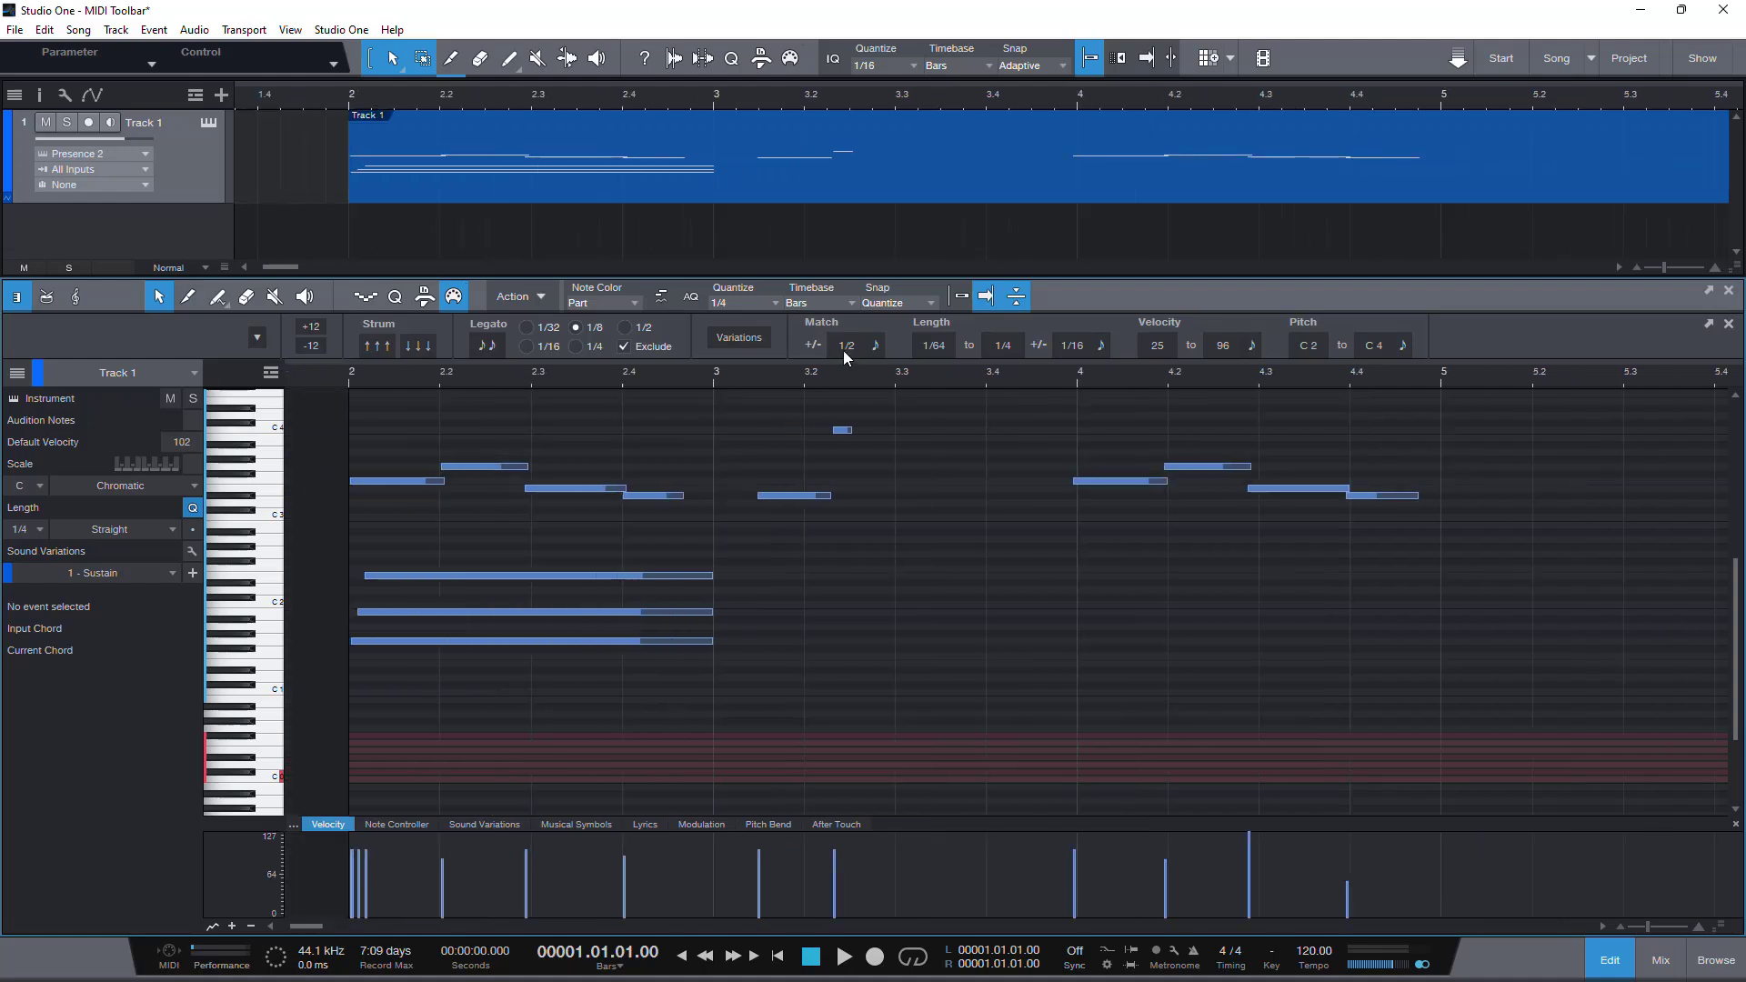
pyautogui.click(844, 429)
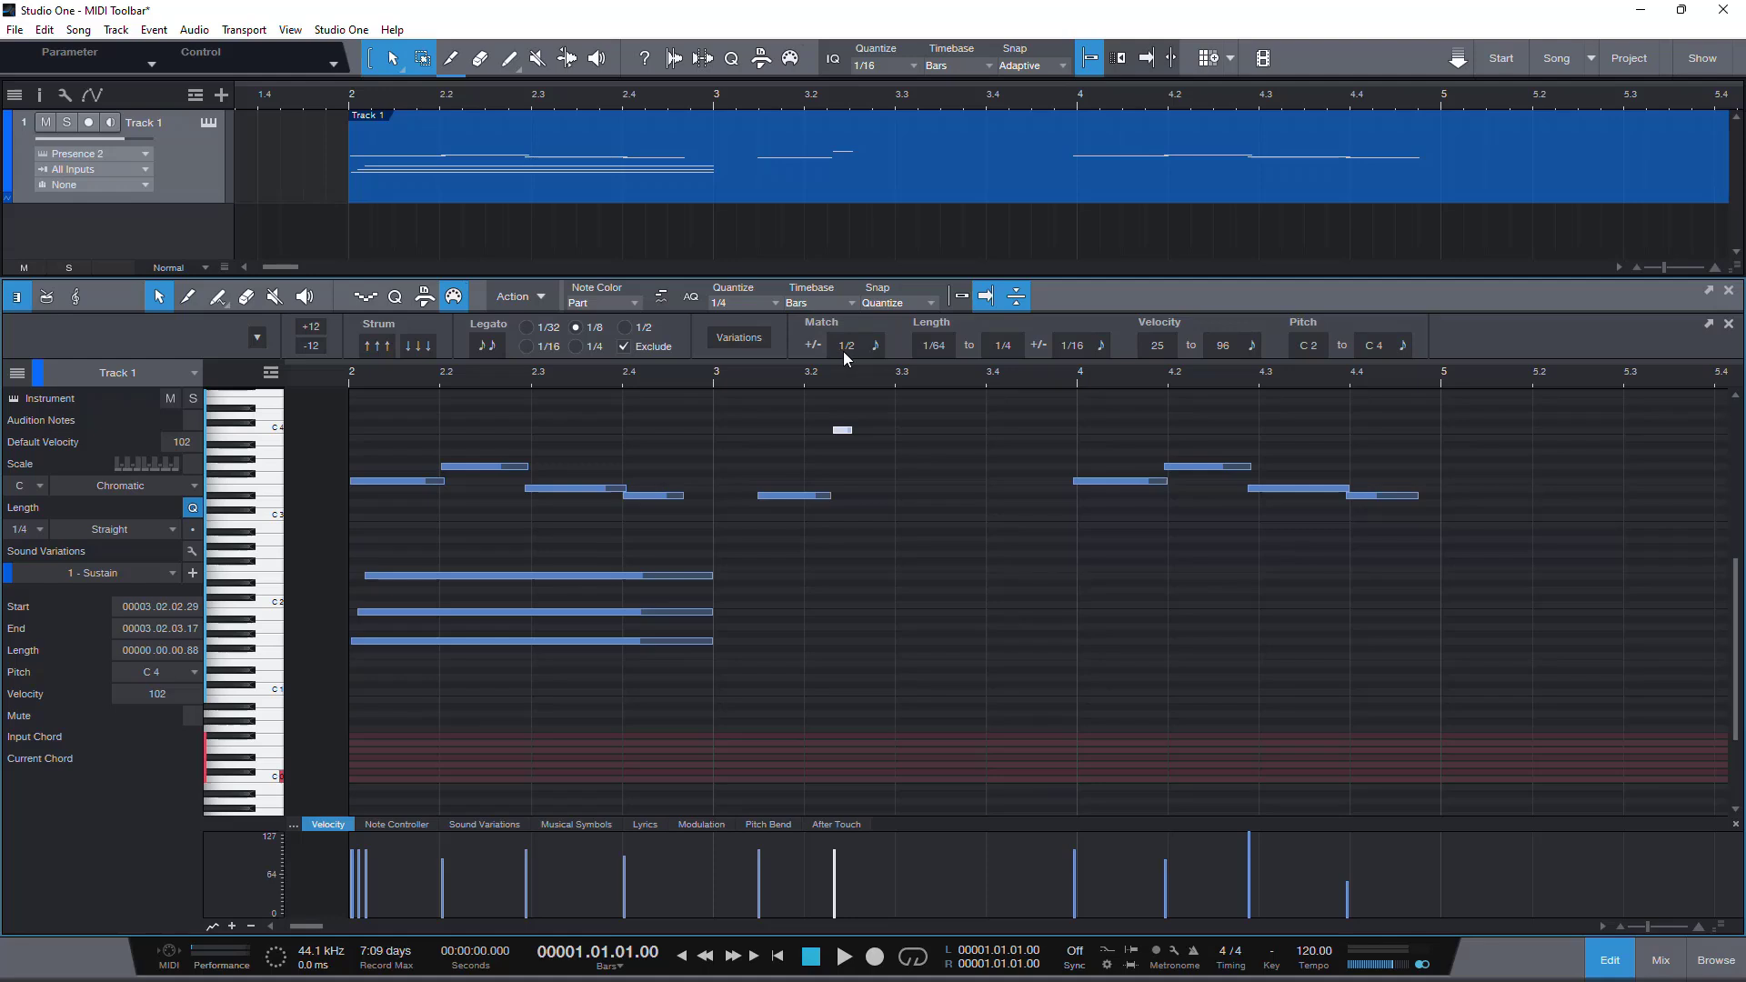
pyautogui.scroll(-2, 852, 355)
pyautogui.scroll(-1, 853, 355)
pyautogui.scroll(2, 851, 351)
pyautogui.click(898, 412)
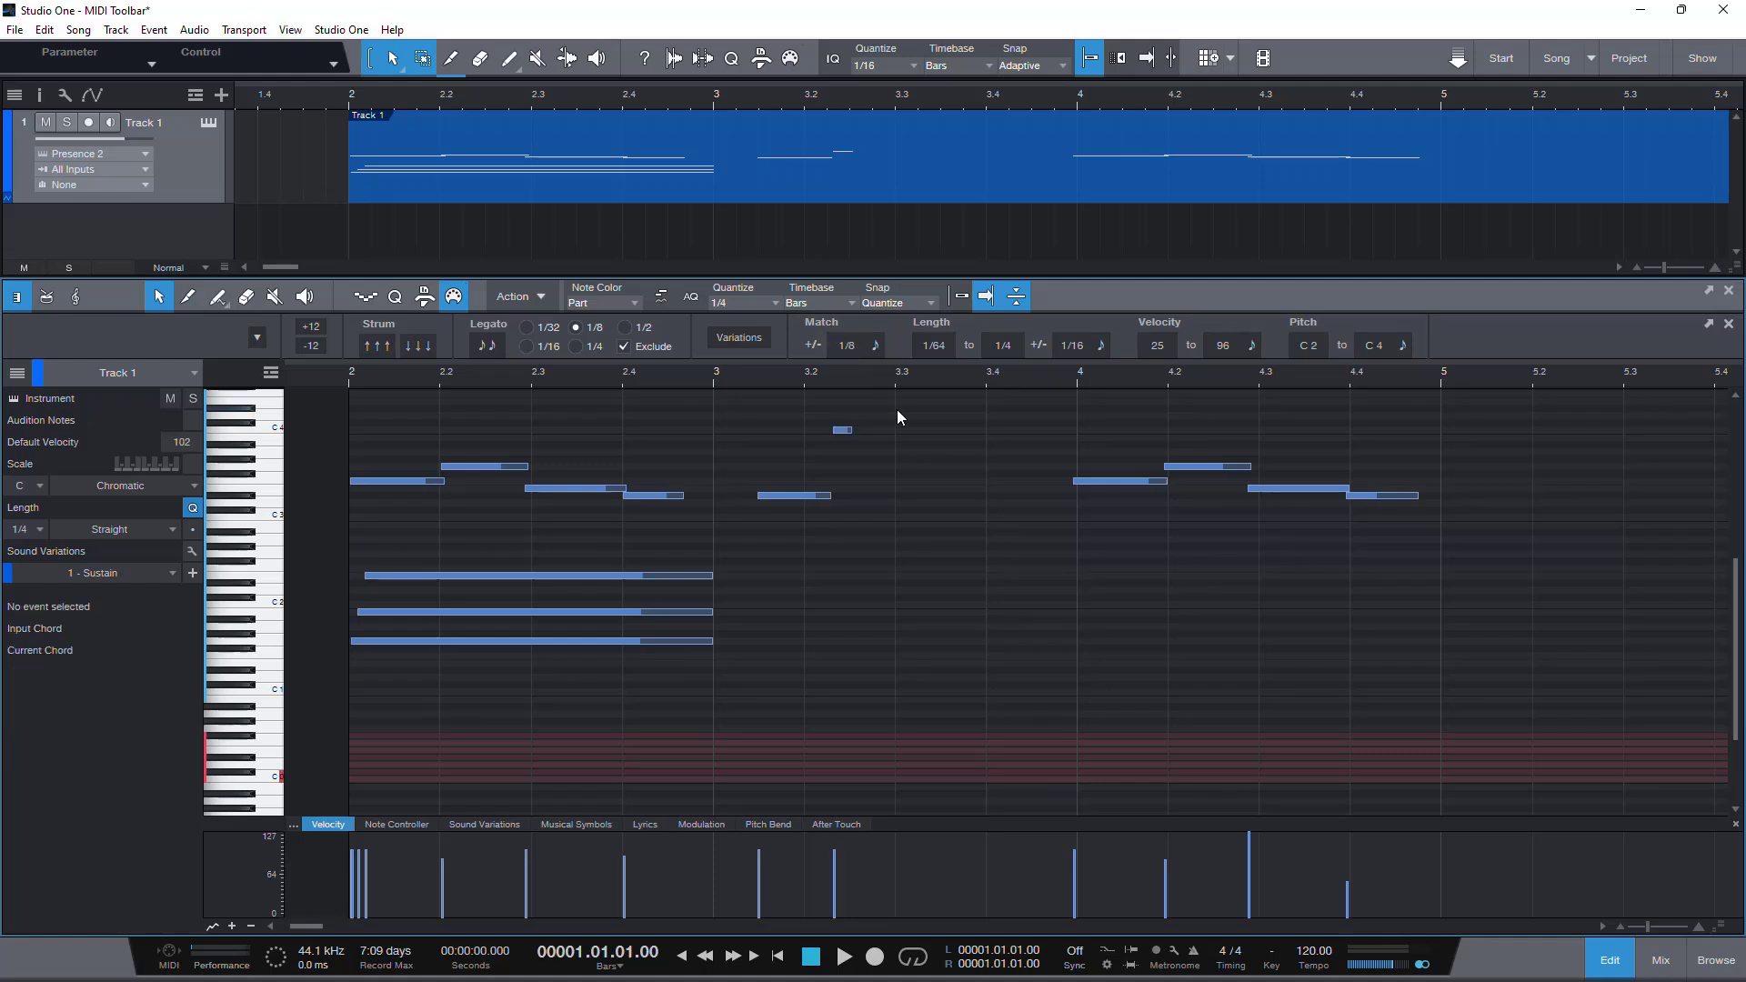